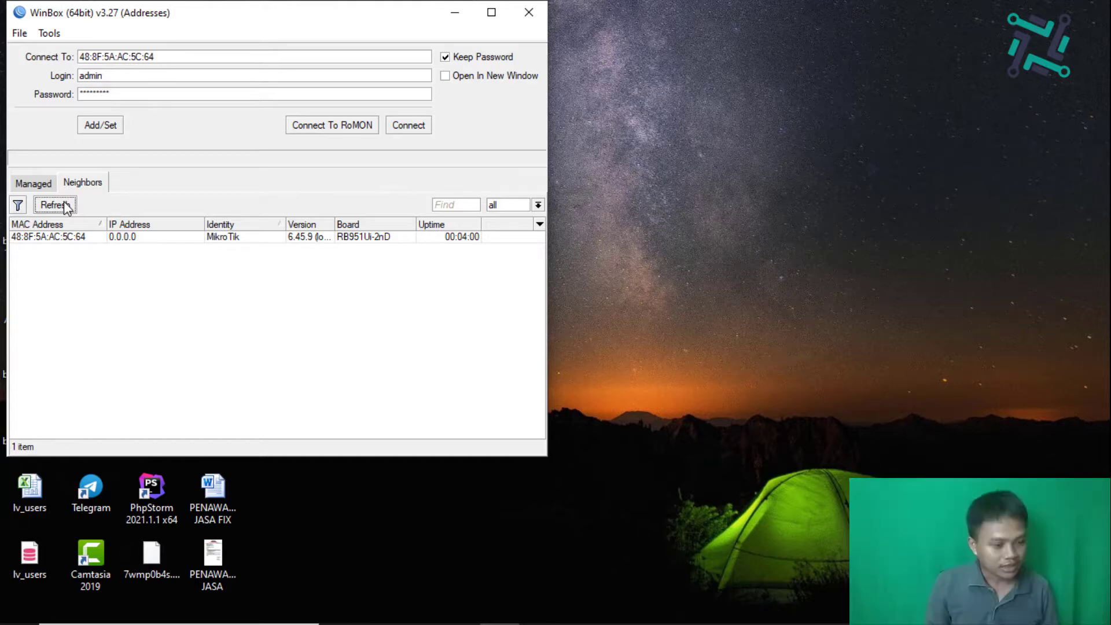
# Step: Connect to the MikroTik neighbor by its MAC address with a blank password and maximise the session
pyautogui.click(87, 237)
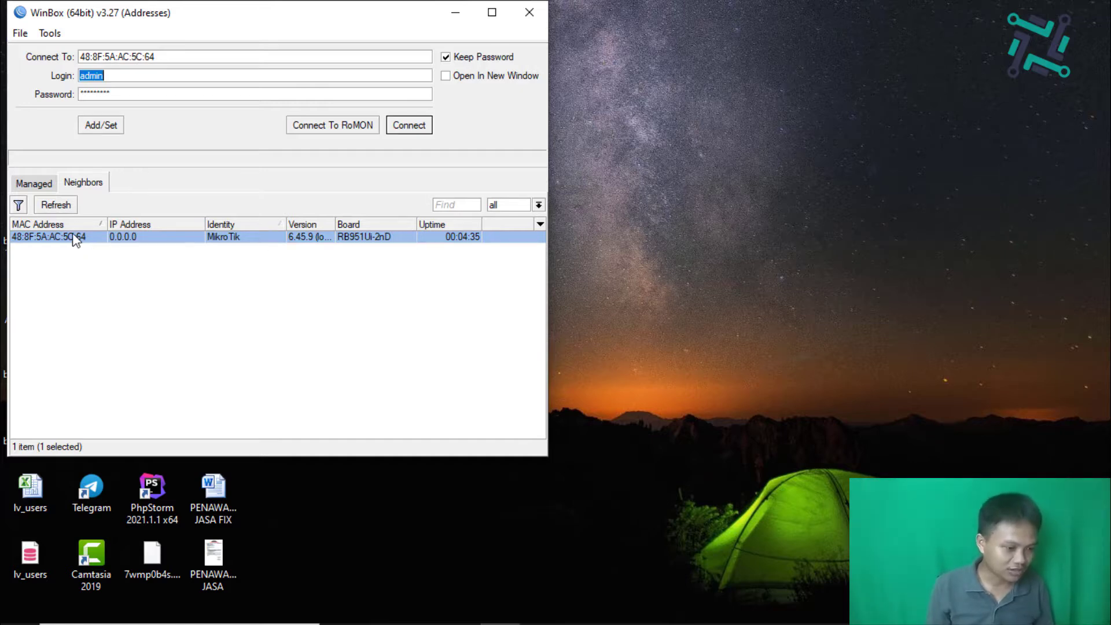
pyautogui.moveTo(174, 57); pyautogui.dragTo(74, 55)
pyautogui.click(117, 76)
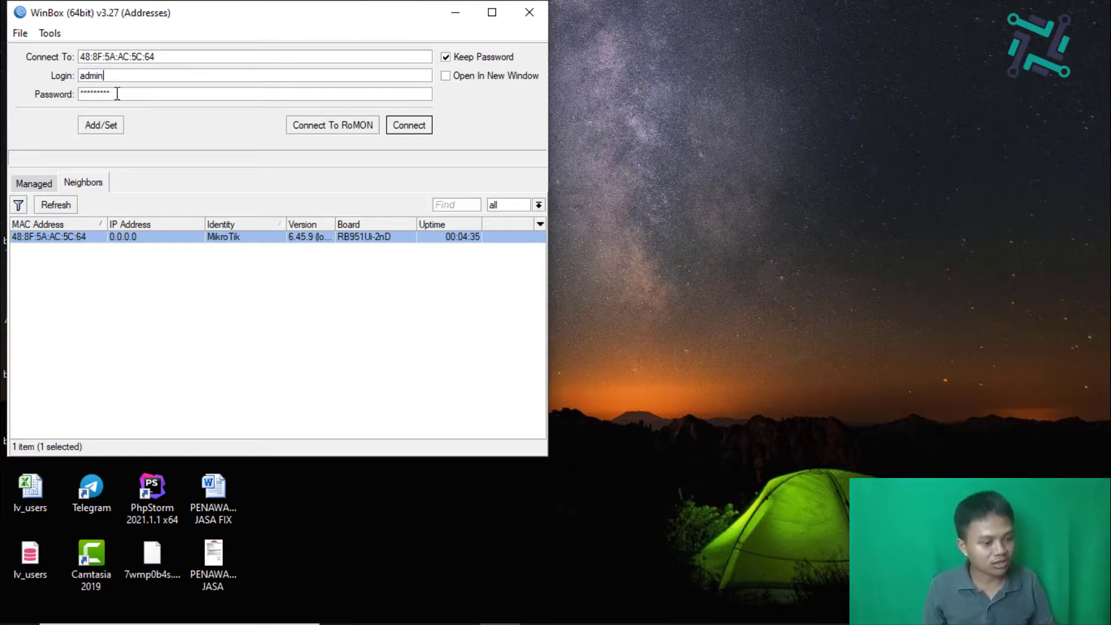
pyautogui.doubleClick(118, 94)
pyautogui.press('BackSpace')
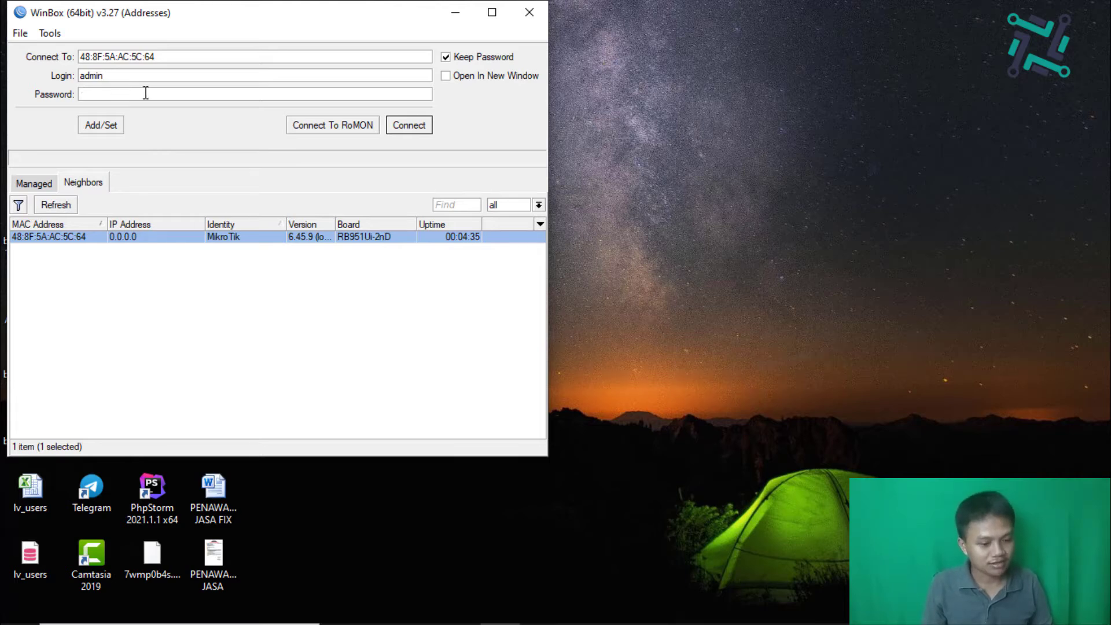
pyautogui.click(396, 131)
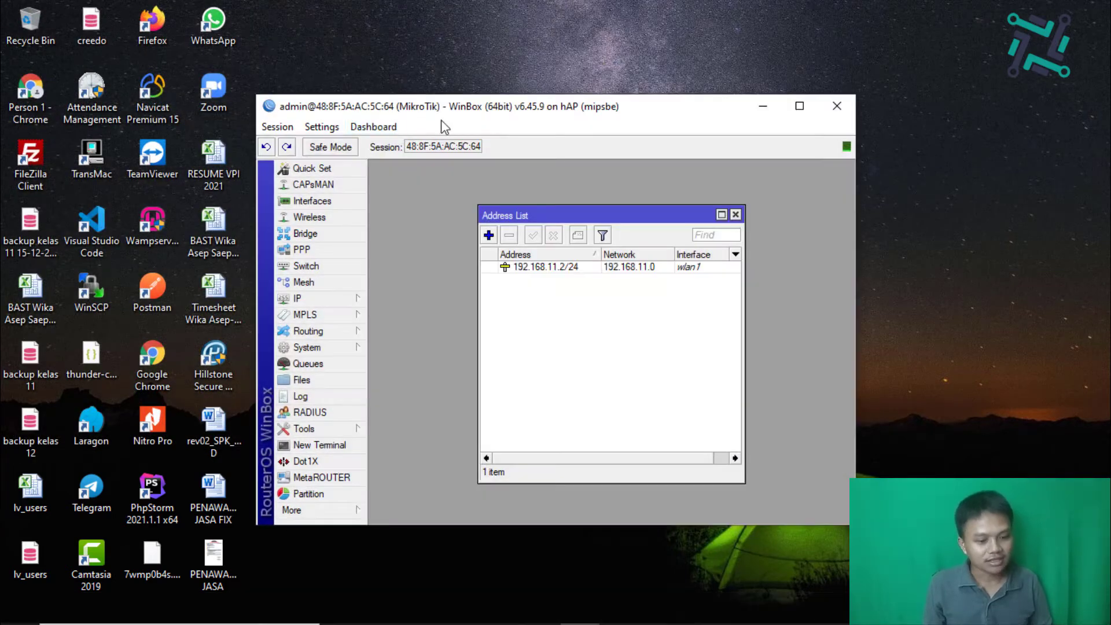
pyautogui.doubleClick(479, 115)
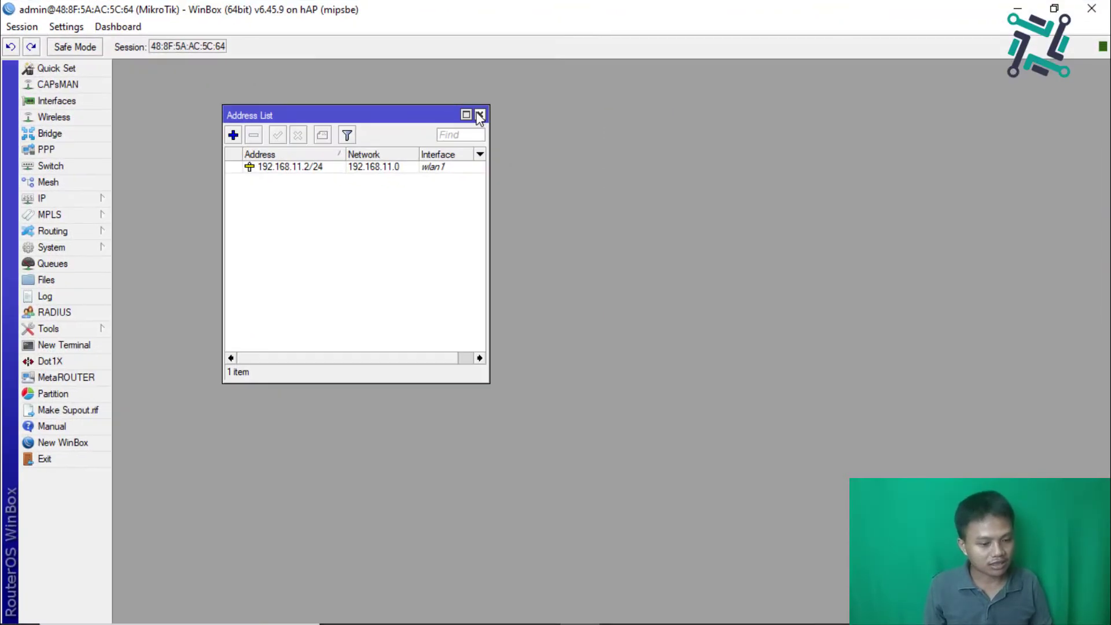
# Step: Add the IP address 192.168.10.97/24 on interface ether1 and apply it
pyautogui.click(88, 197)
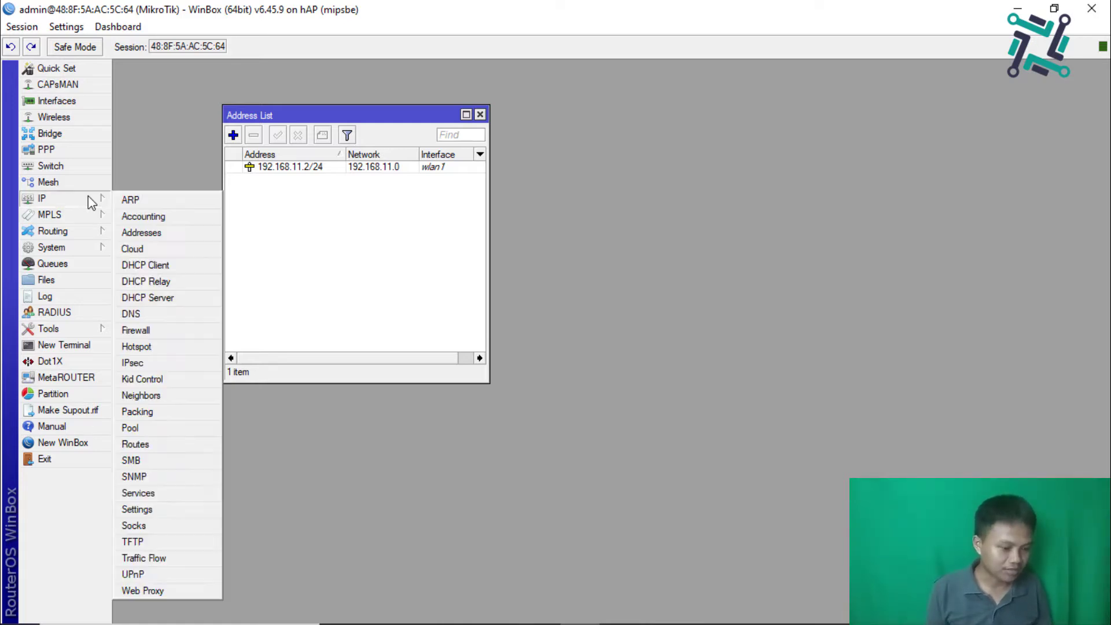
pyautogui.click(143, 232)
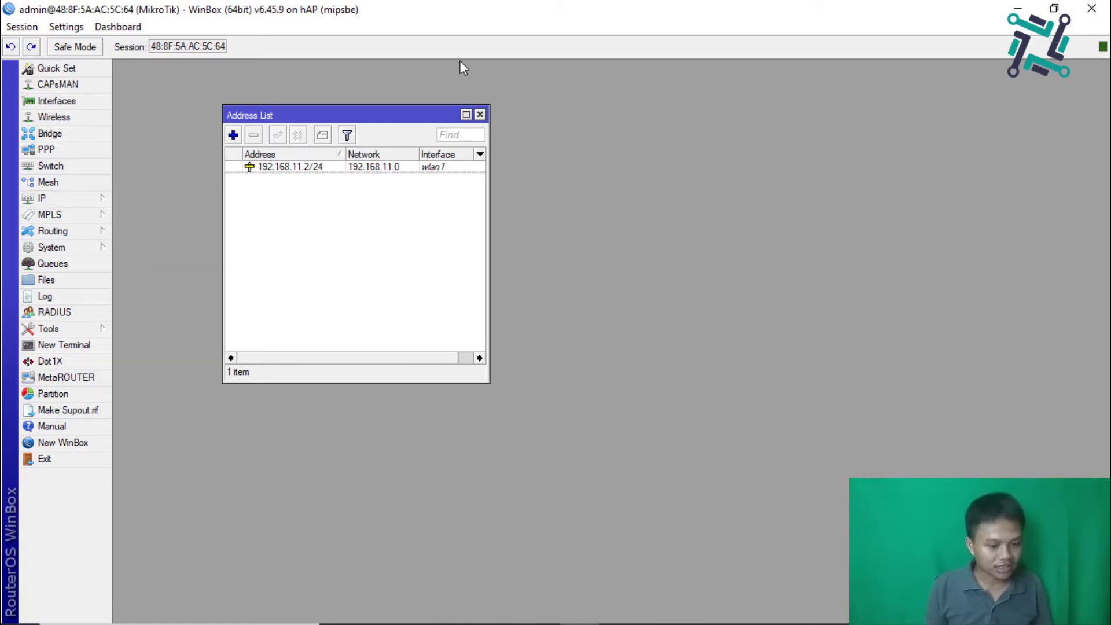
pyautogui.click(481, 115)
pyautogui.click(28, 201)
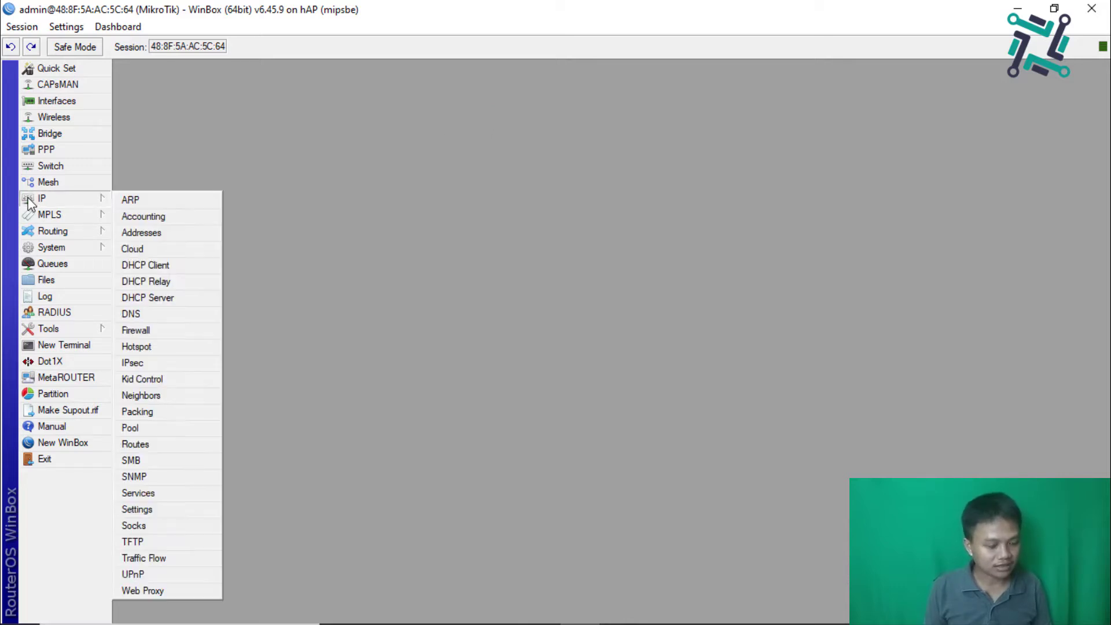
pyautogui.click(159, 232)
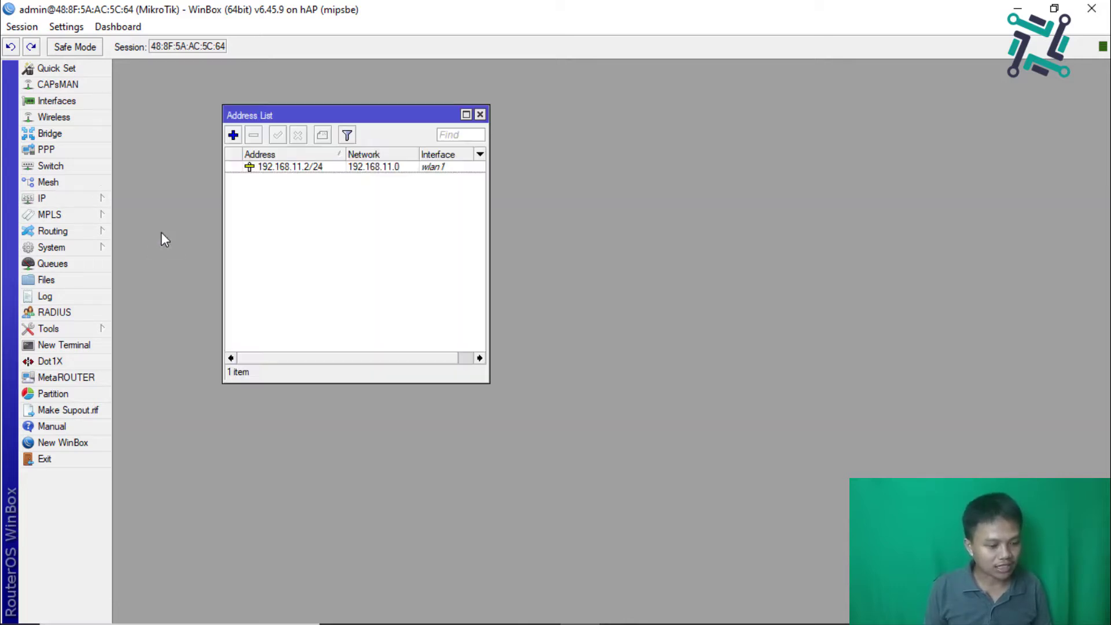
pyautogui.click(233, 135)
pyautogui.write('19')
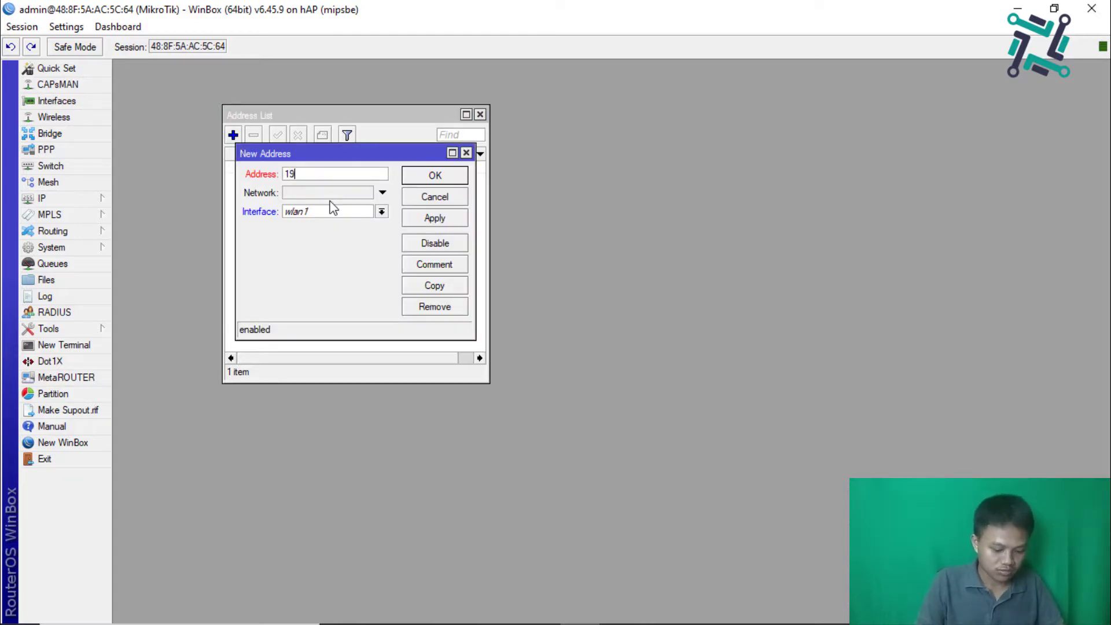
pyautogui.write('2.168.1')
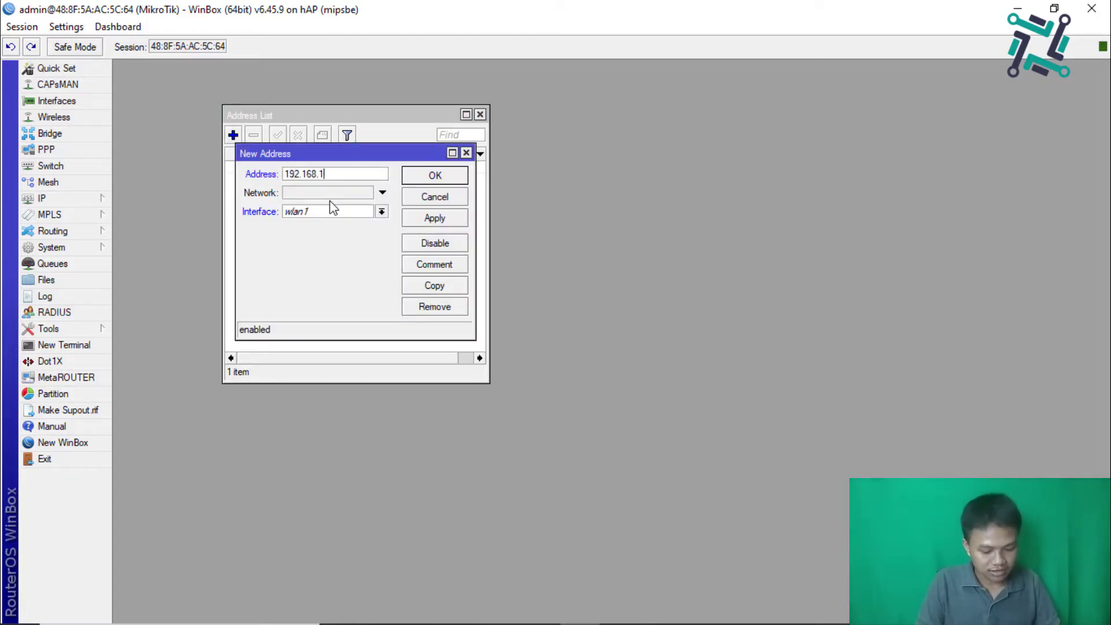
pyautogui.write('0.')
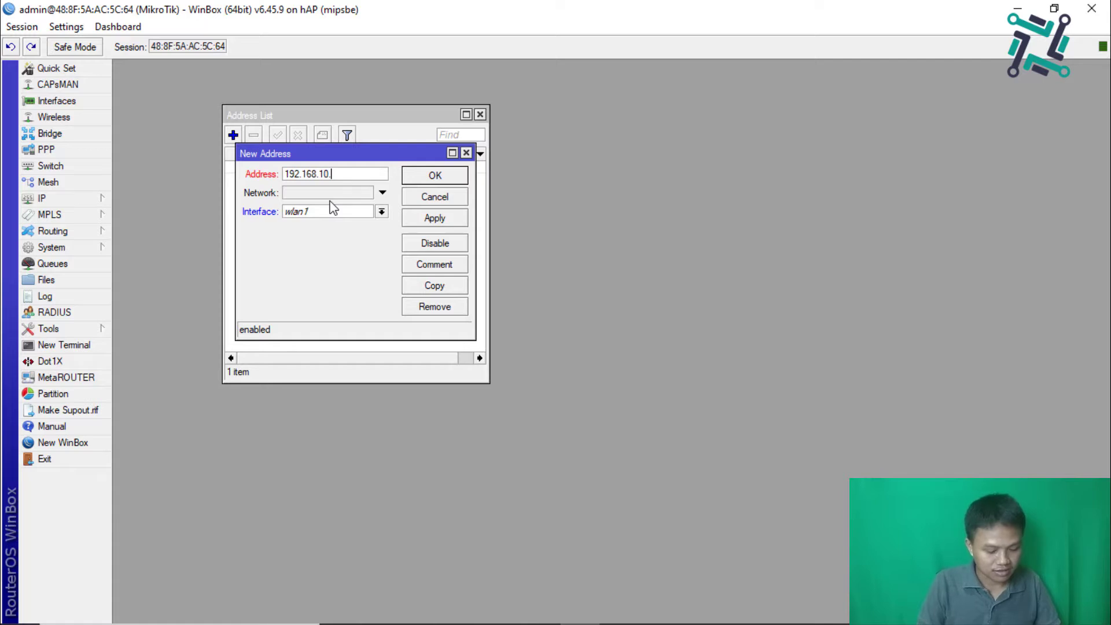
pyautogui.write('/97')
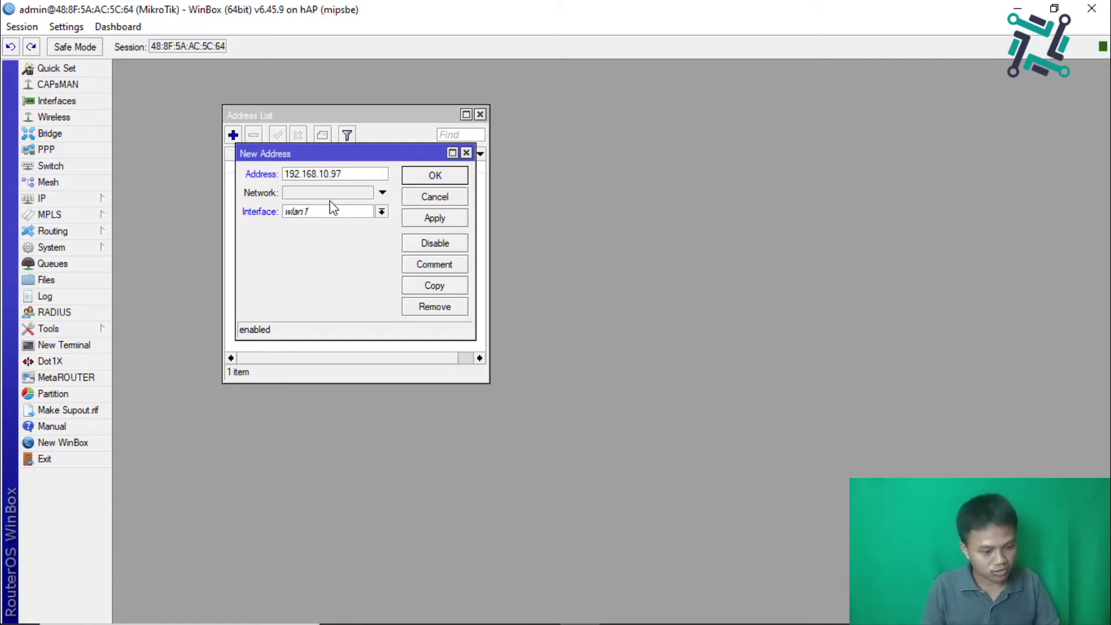
pyautogui.write('/24')
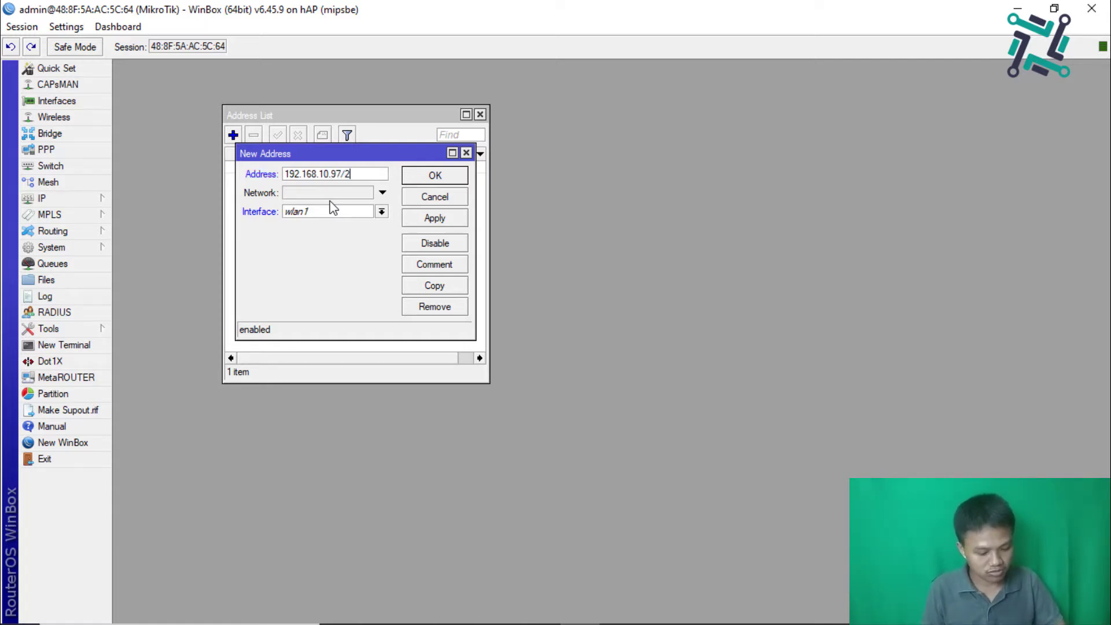
pyautogui.click(381, 211)
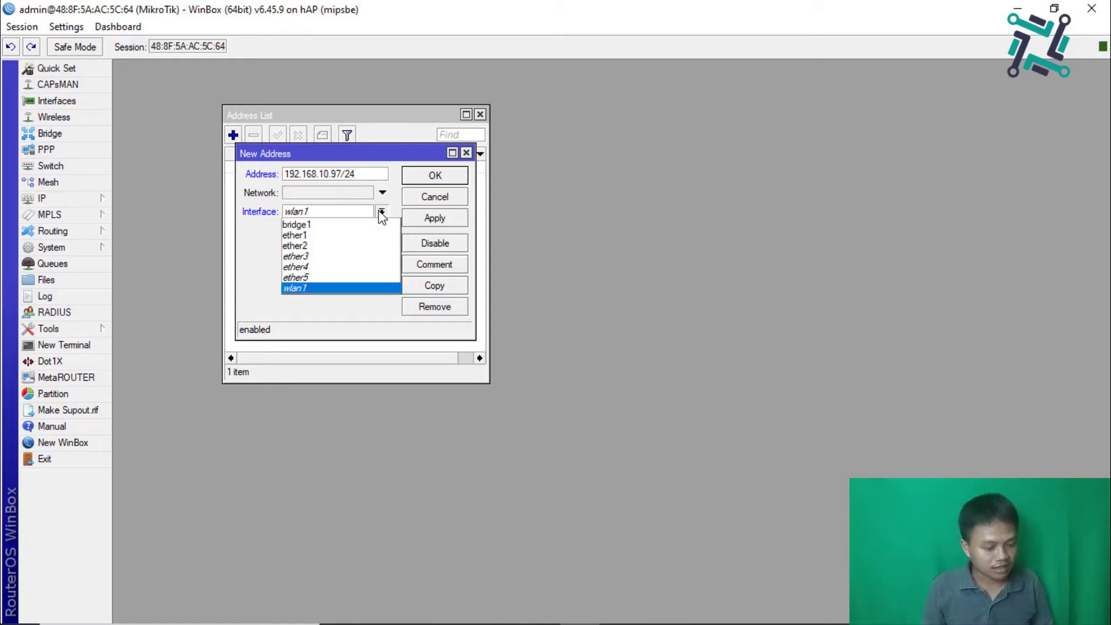
pyautogui.click(352, 237)
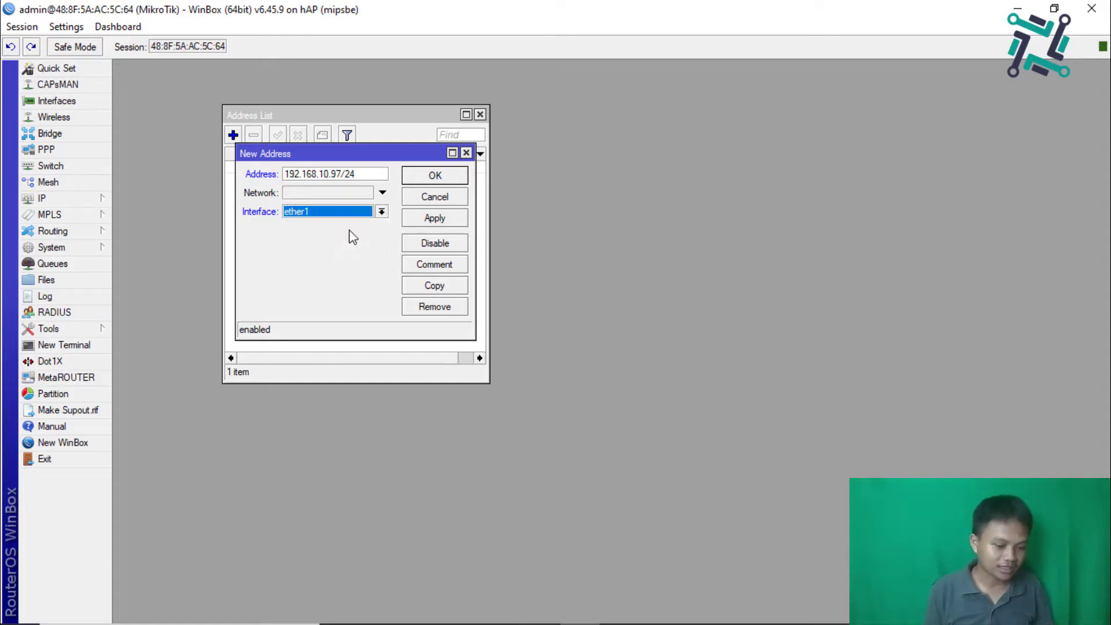
pyautogui.click(417, 219)
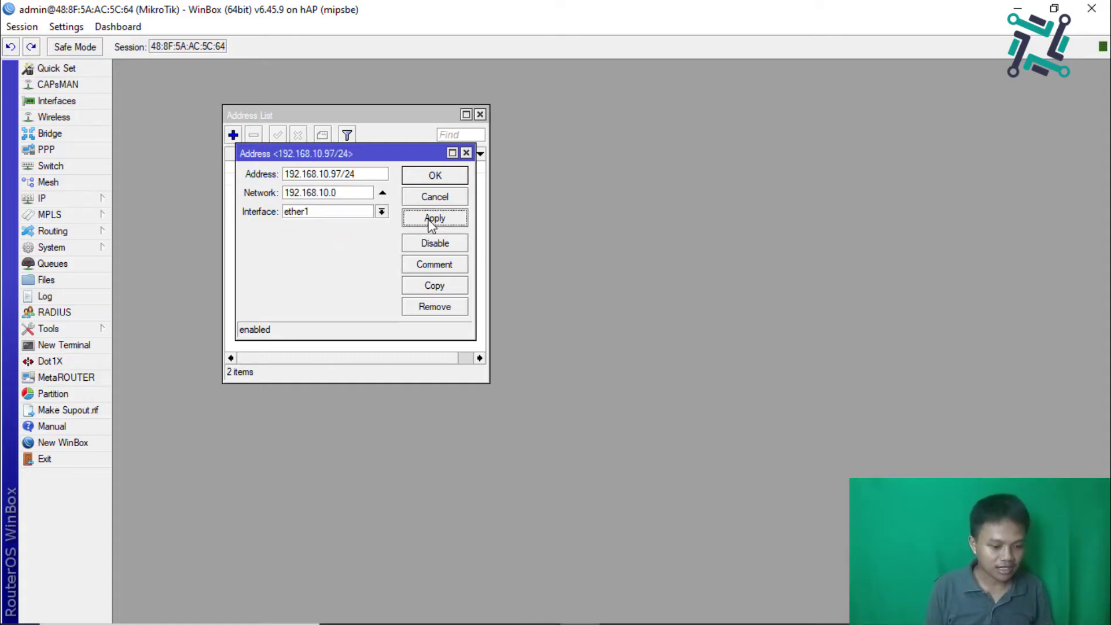
# Step: Comment the new address 'KE Internet' and save it
pyautogui.click(433, 267)
pyautogui.write('KE Internet')
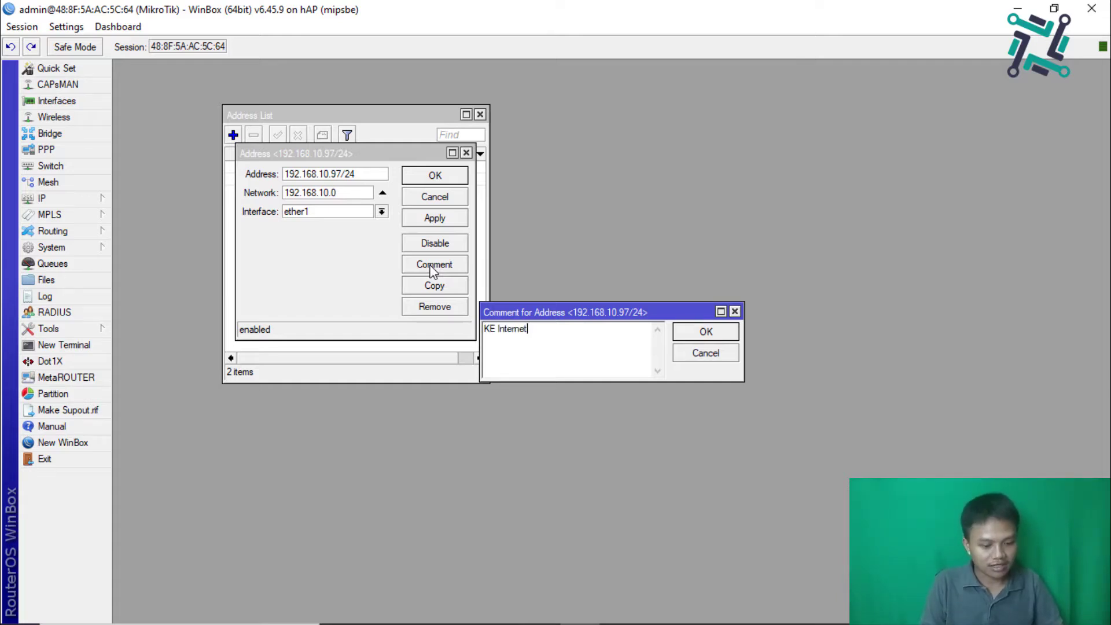
pyautogui.press('Return')
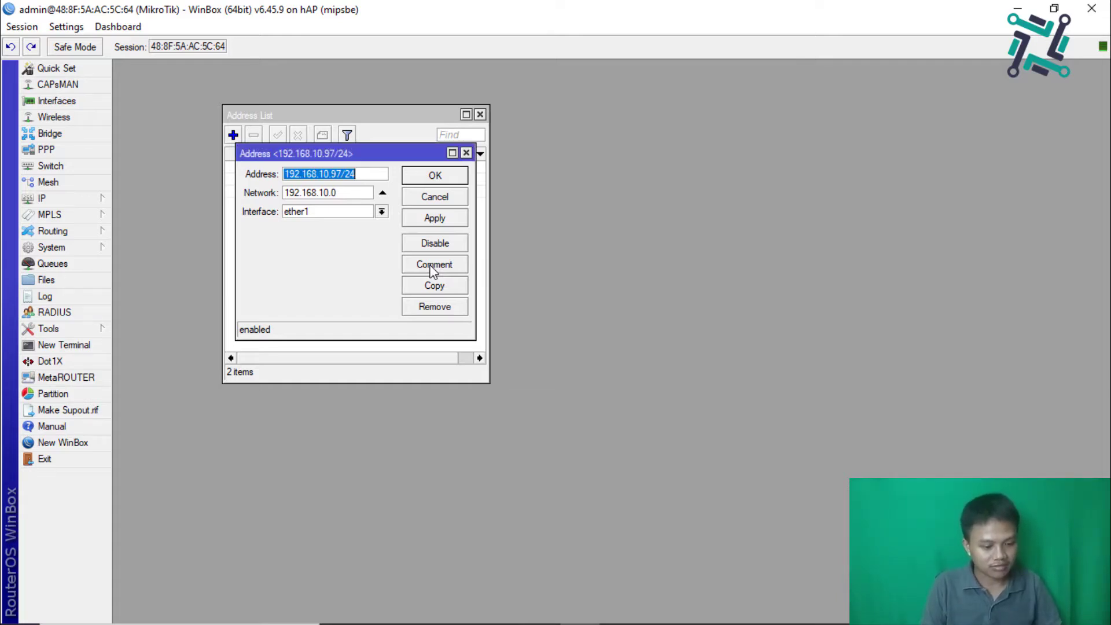
pyautogui.click(431, 176)
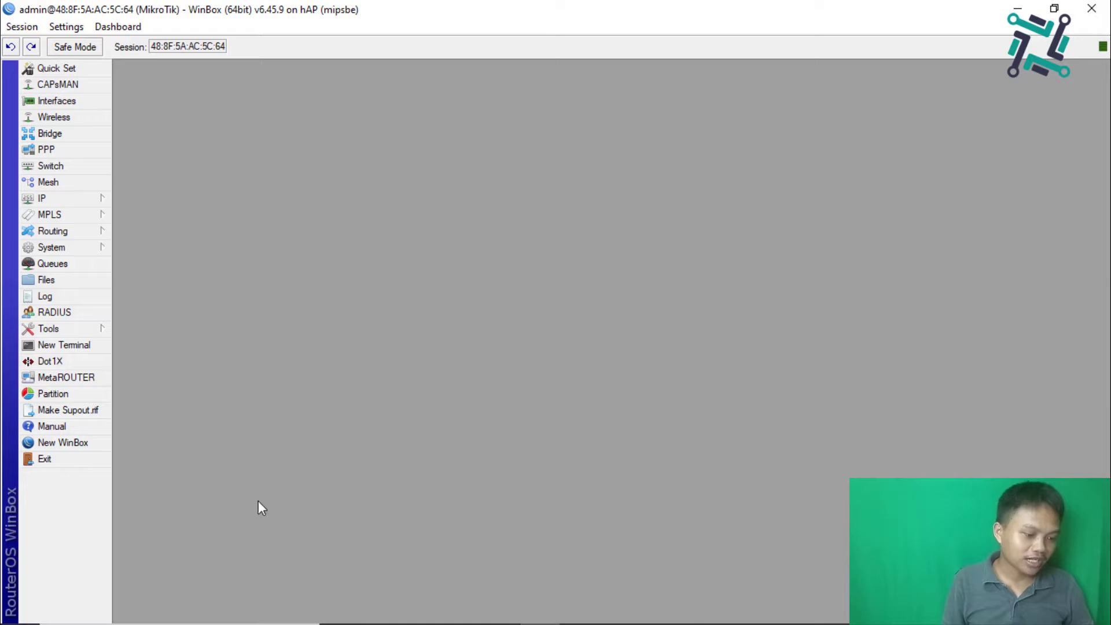
# Step: Add a default route 0.0.0.0/0 with gateway 192.168.10.1 and check it in the route list
pyautogui.click(72, 198)
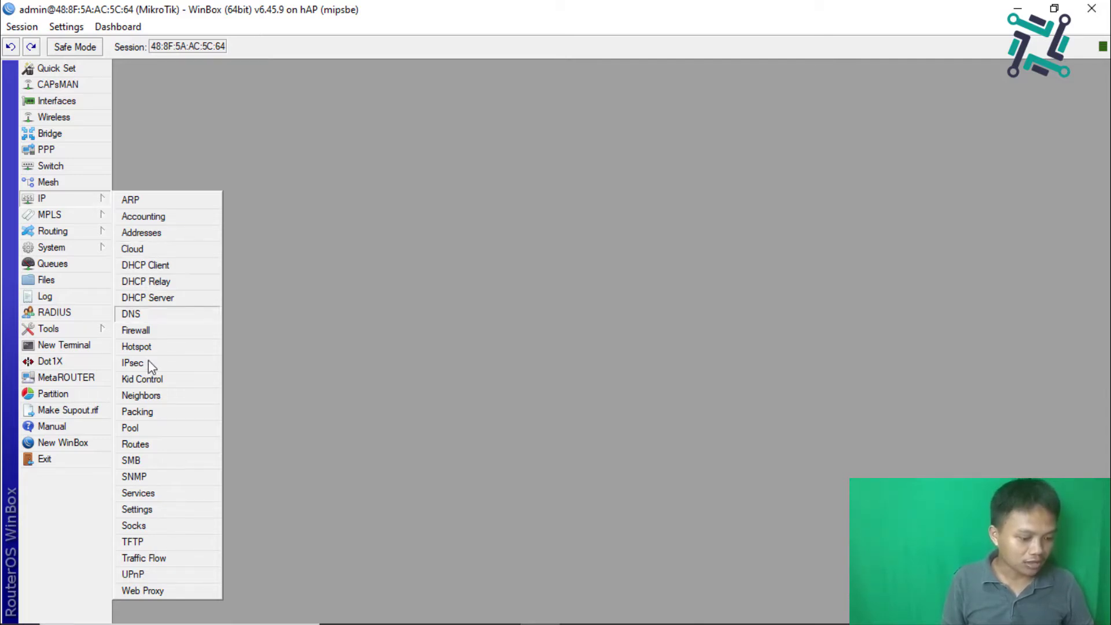
pyautogui.click(133, 444)
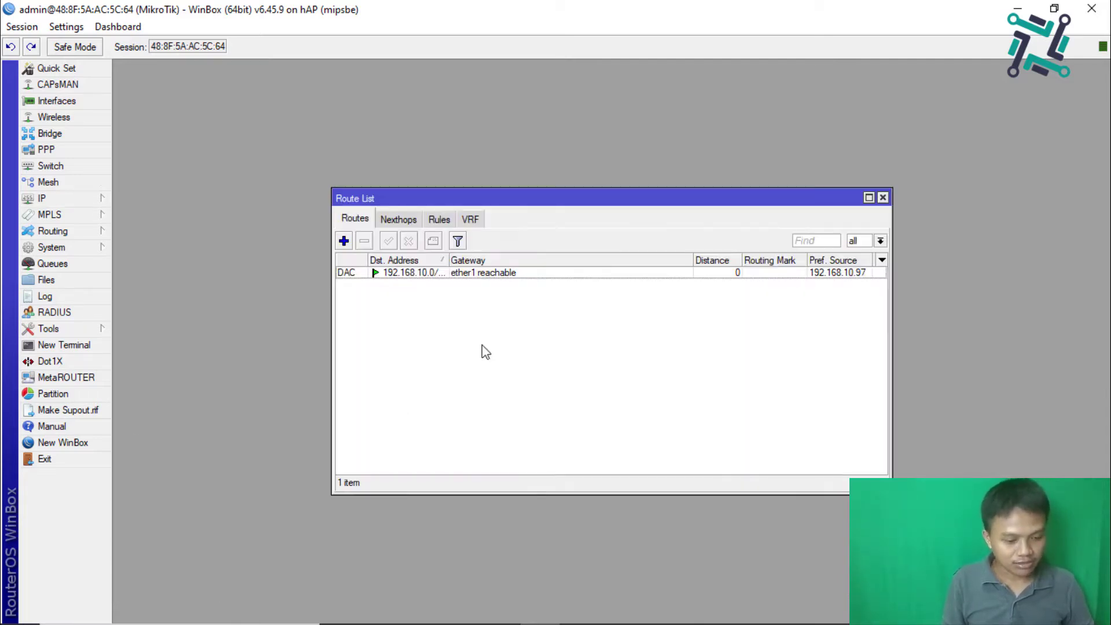
pyautogui.click(345, 241)
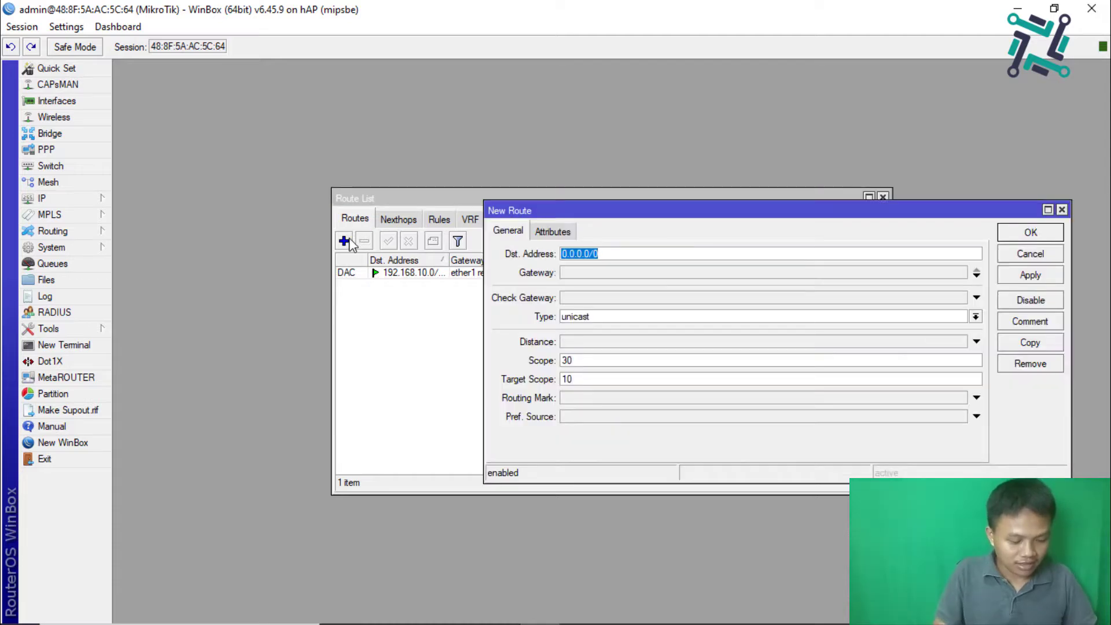
pyautogui.click(592, 272)
pyautogui.write('192.')
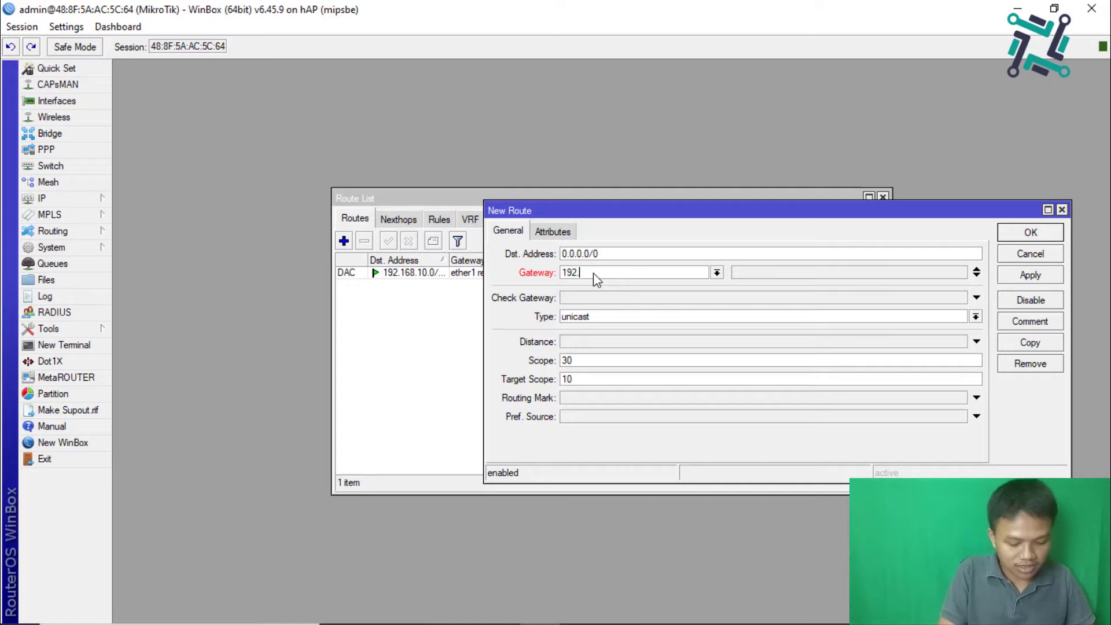
pyautogui.write('168.10.1')
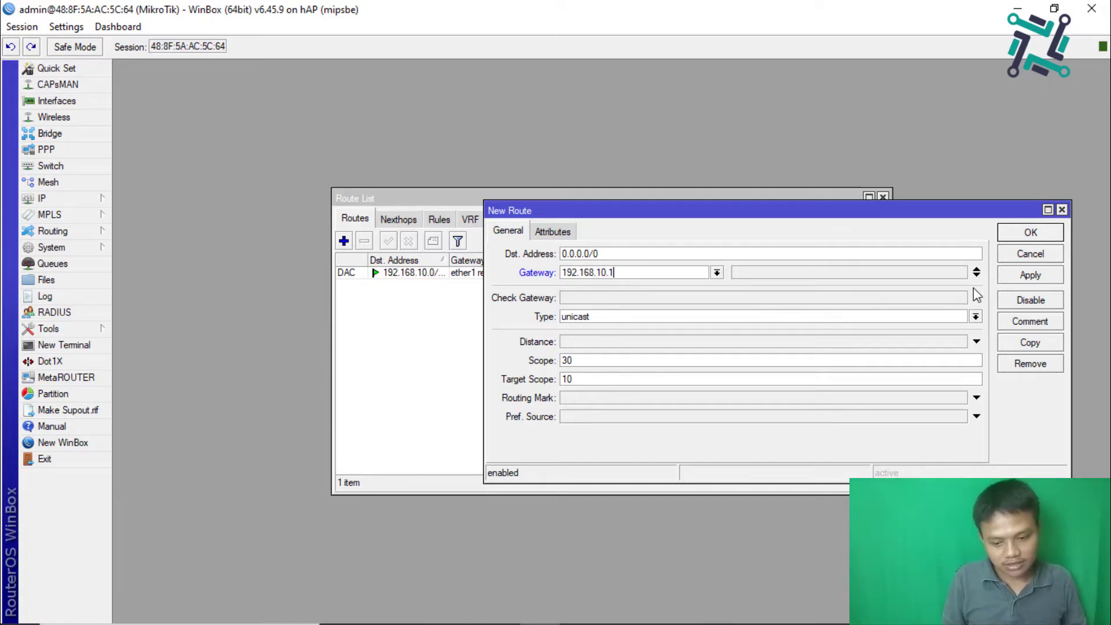
pyautogui.click(1005, 277)
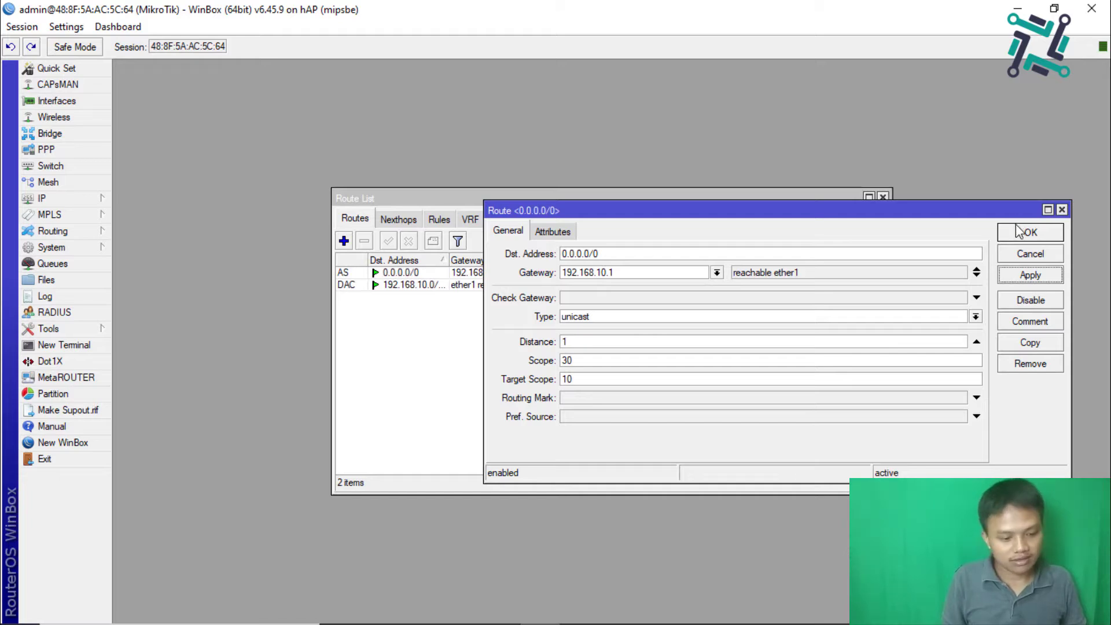
pyautogui.click(1016, 227)
pyautogui.click(548, 276)
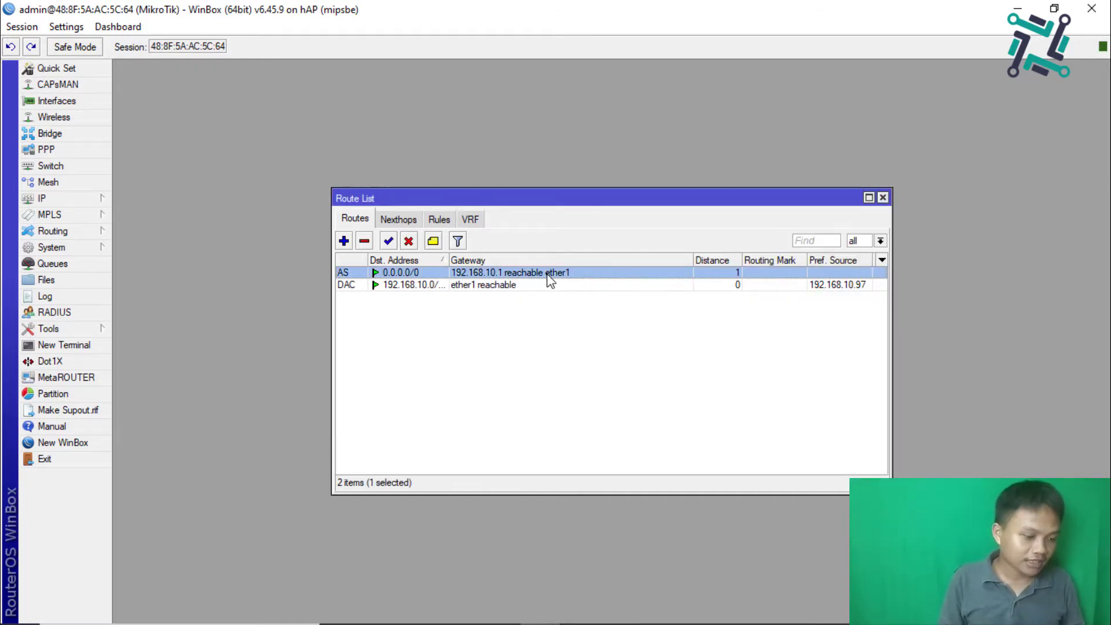
pyautogui.click(63, 196)
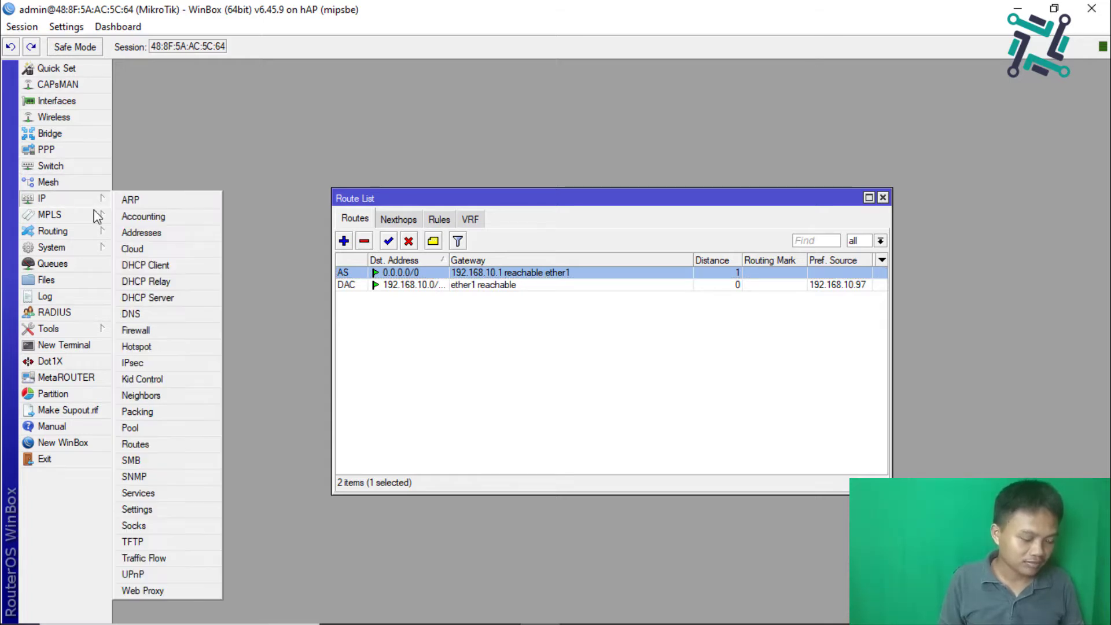
# Step: Set the DNS server to 192.168.10.1 with Allow Remote Requests ticked, and apply
pyautogui.click(148, 314)
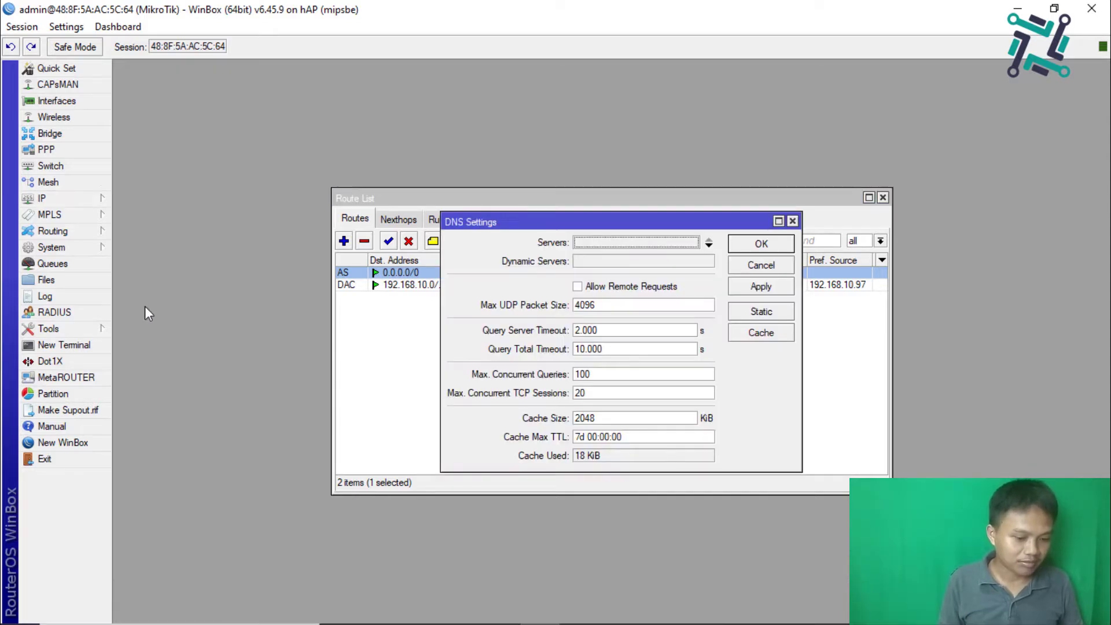
pyautogui.click(706, 246)
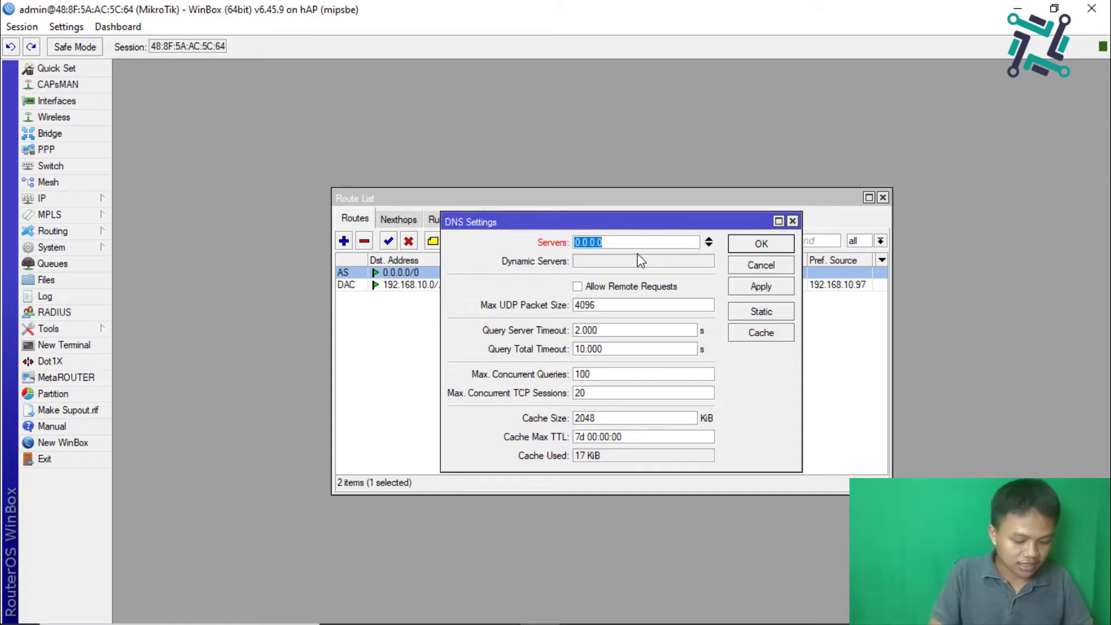
pyautogui.write('192.168.1')
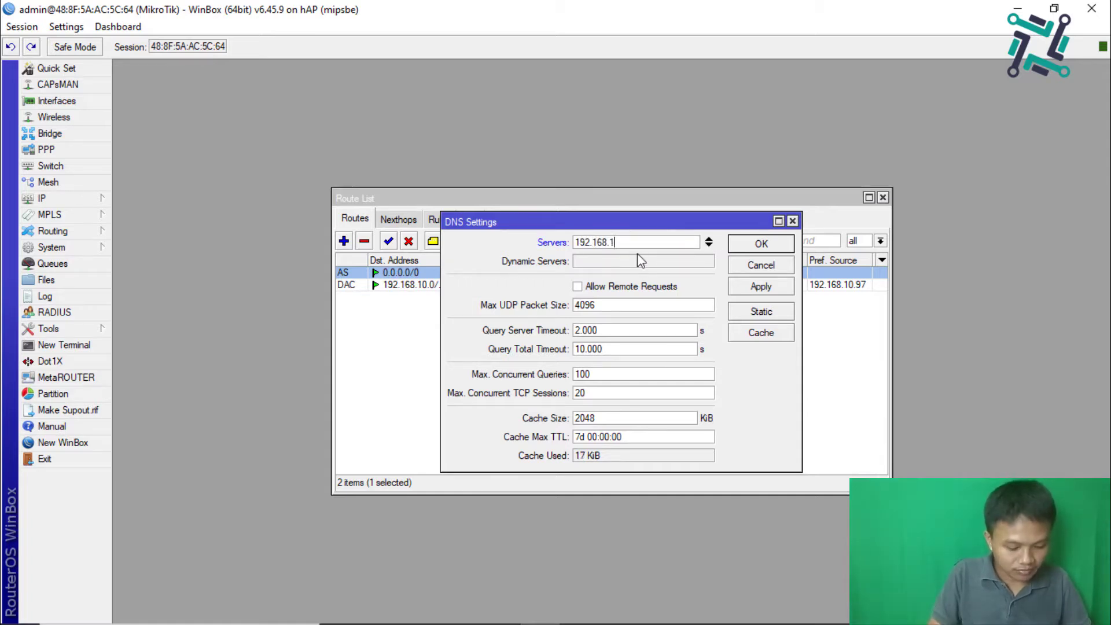
pyautogui.write('0.1')
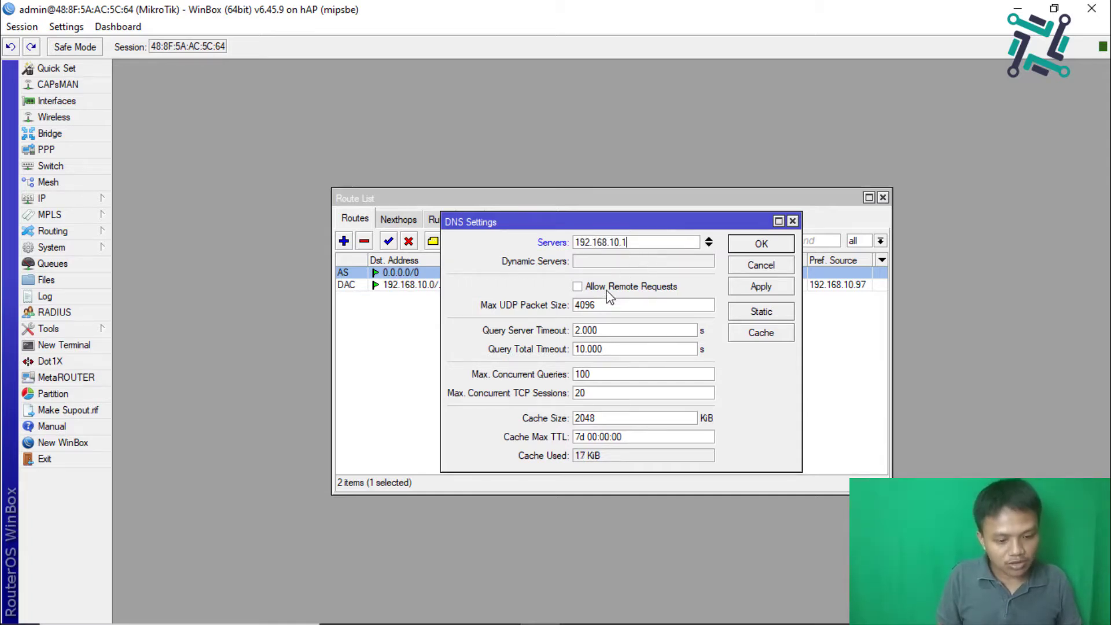
pyautogui.click(608, 292)
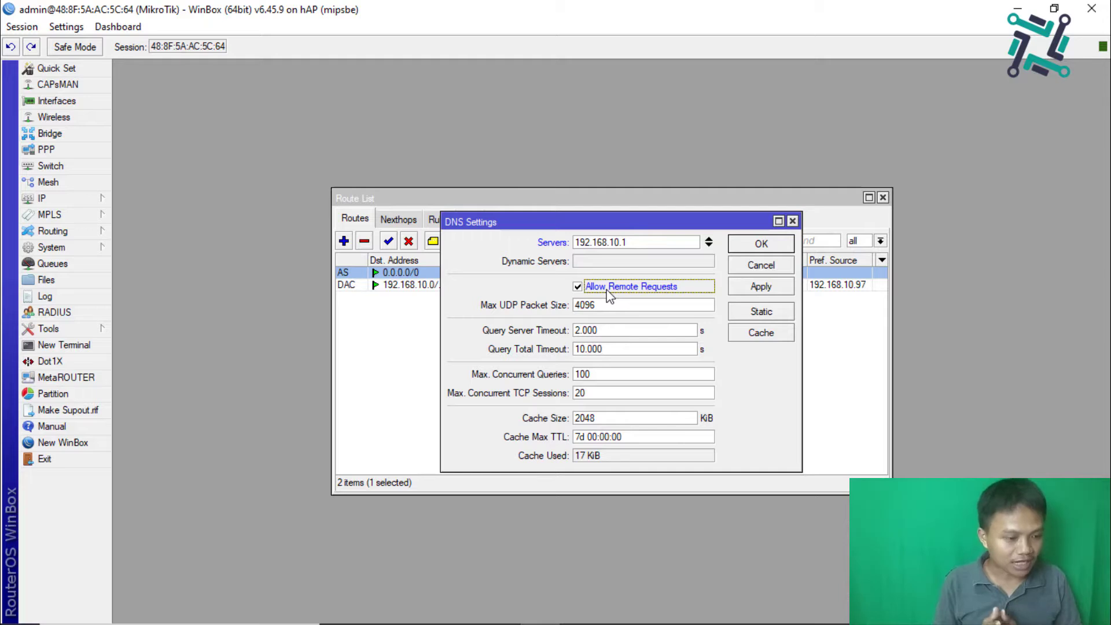
pyautogui.click(742, 288)
pyautogui.click(738, 249)
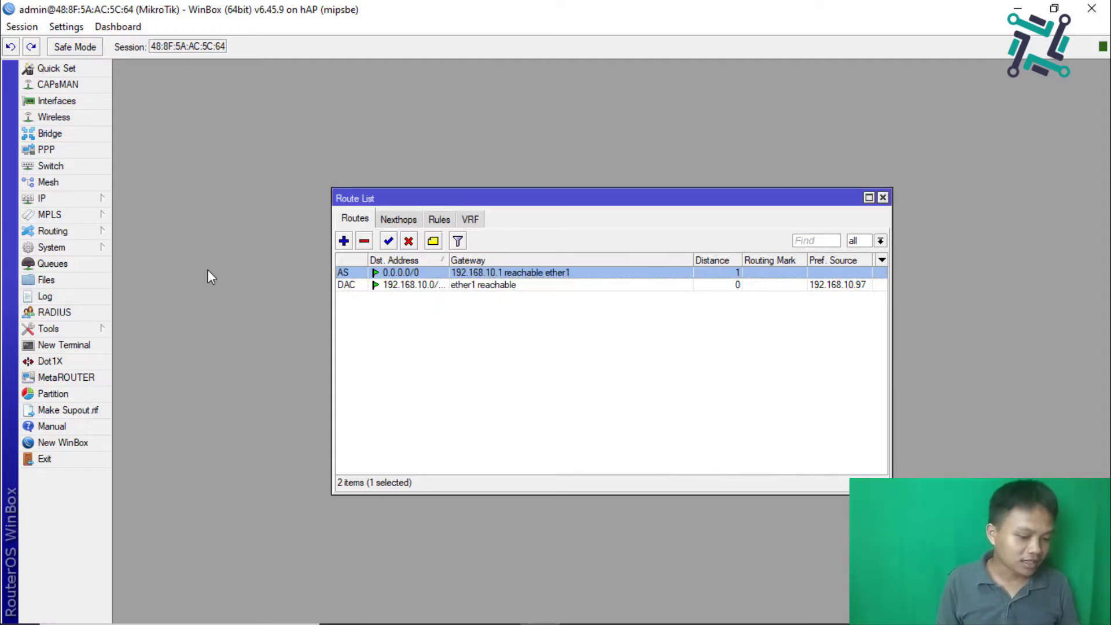
pyautogui.click(73, 345)
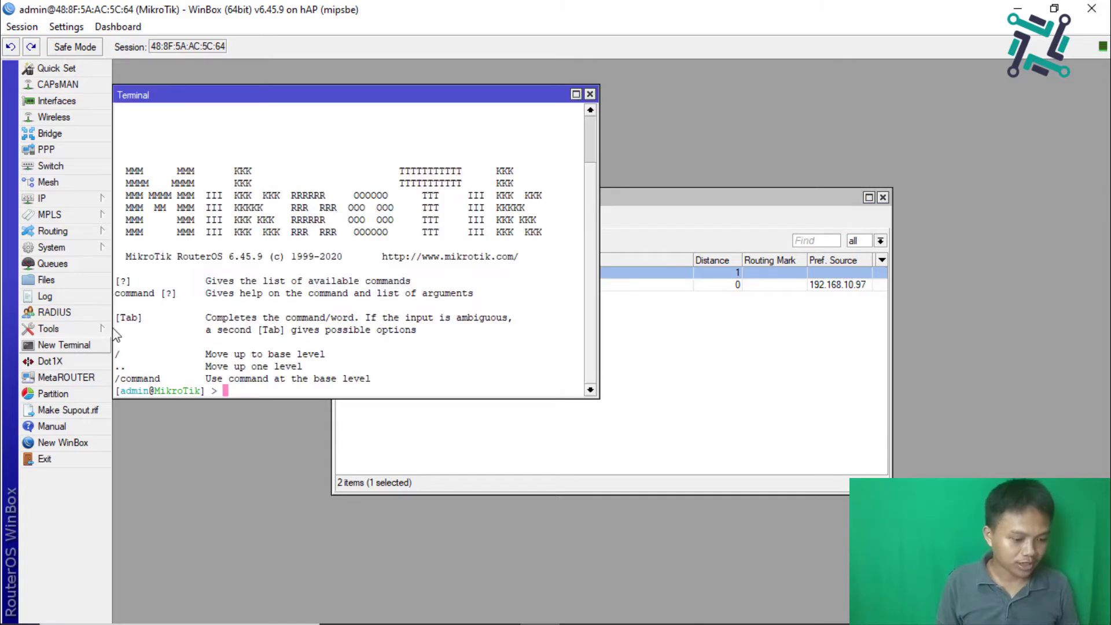
pyautogui.write('ping ')
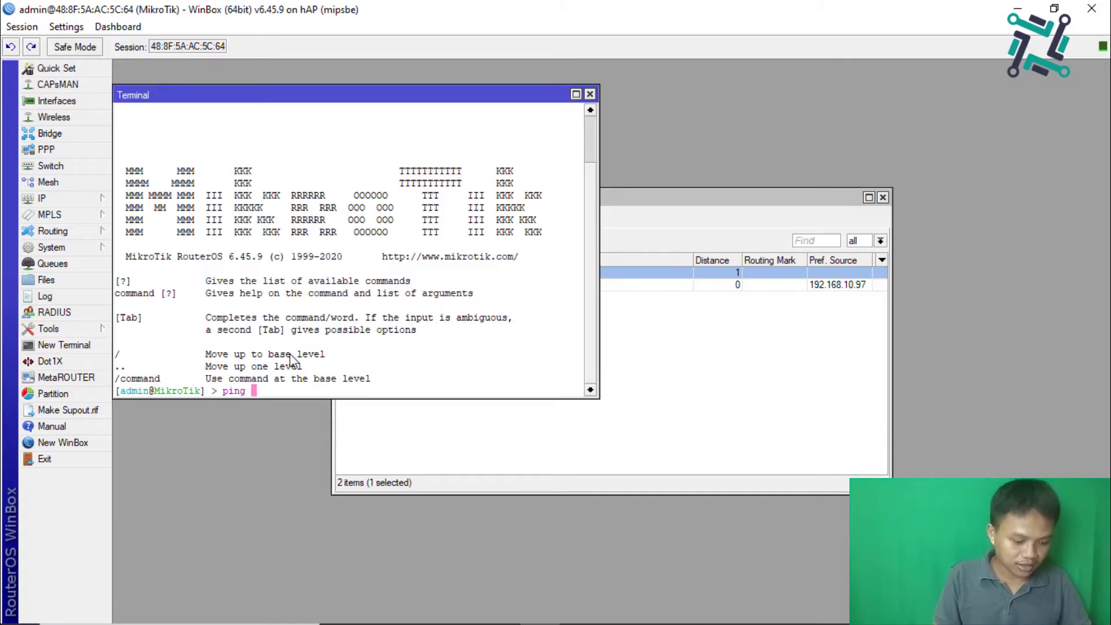
pyautogui.write('192.168')
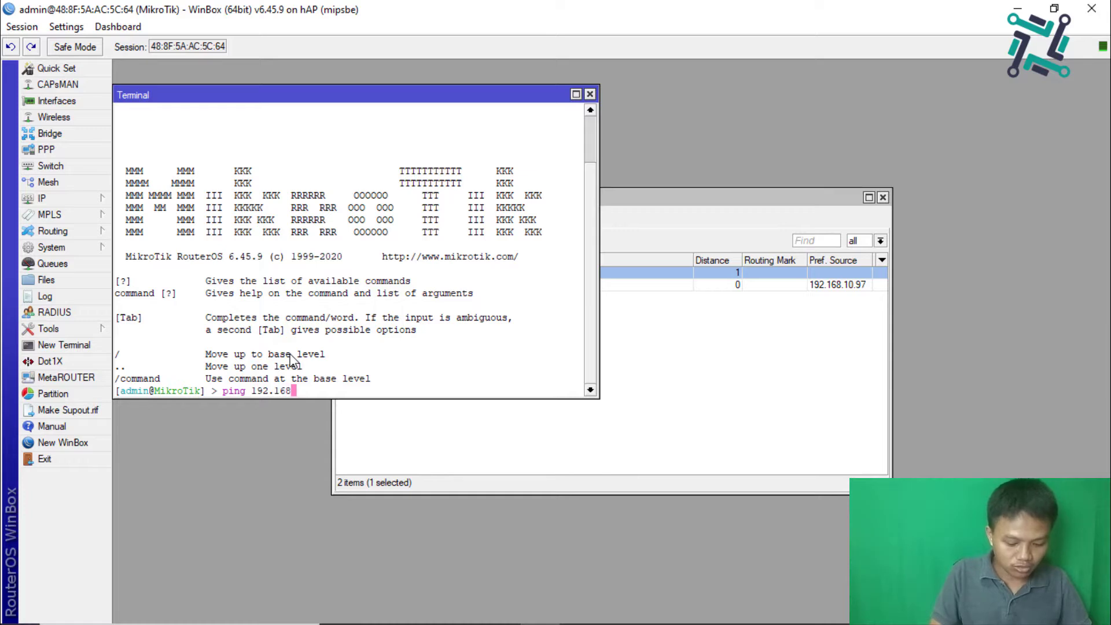
pyautogui.write('.10.1')
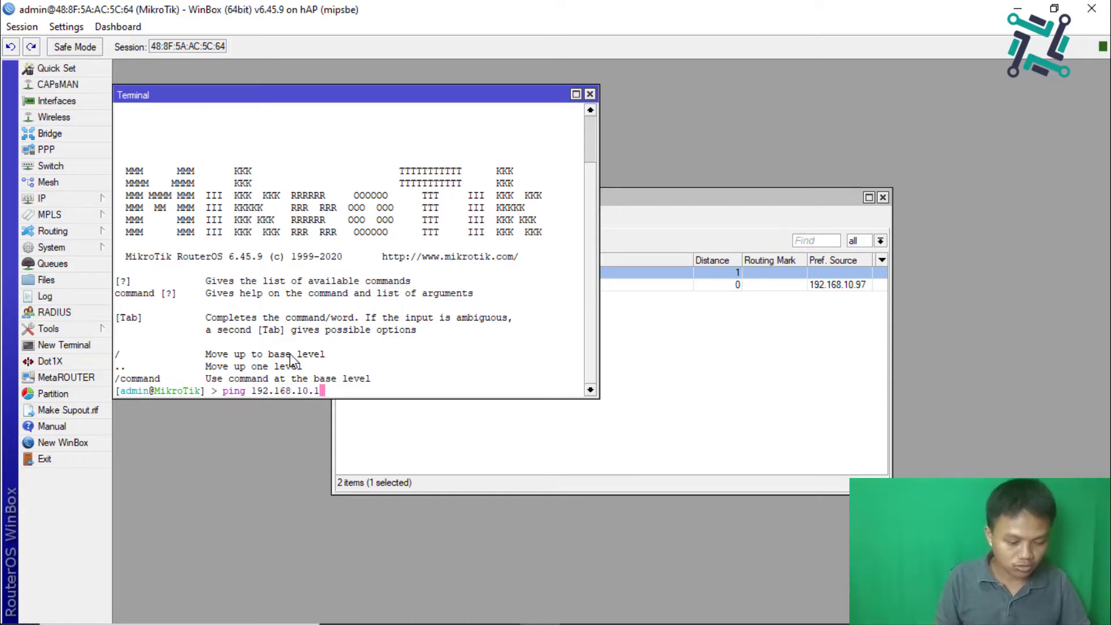
pyautogui.press('Return')
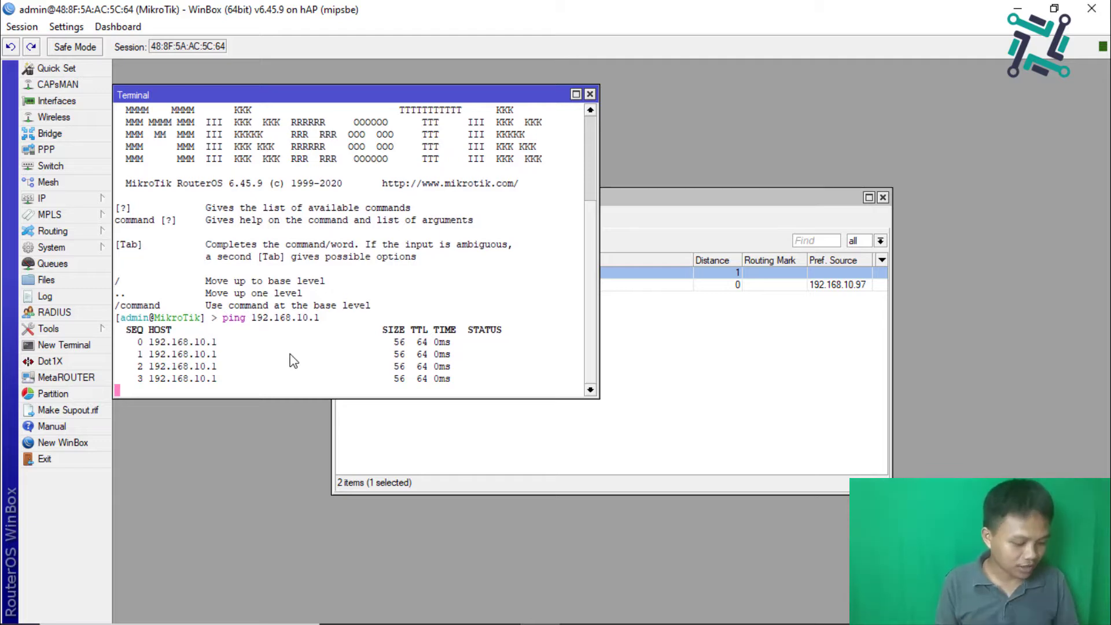
pyautogui.hotkey('ctrl', 'c')
pyautogui.press('Up')
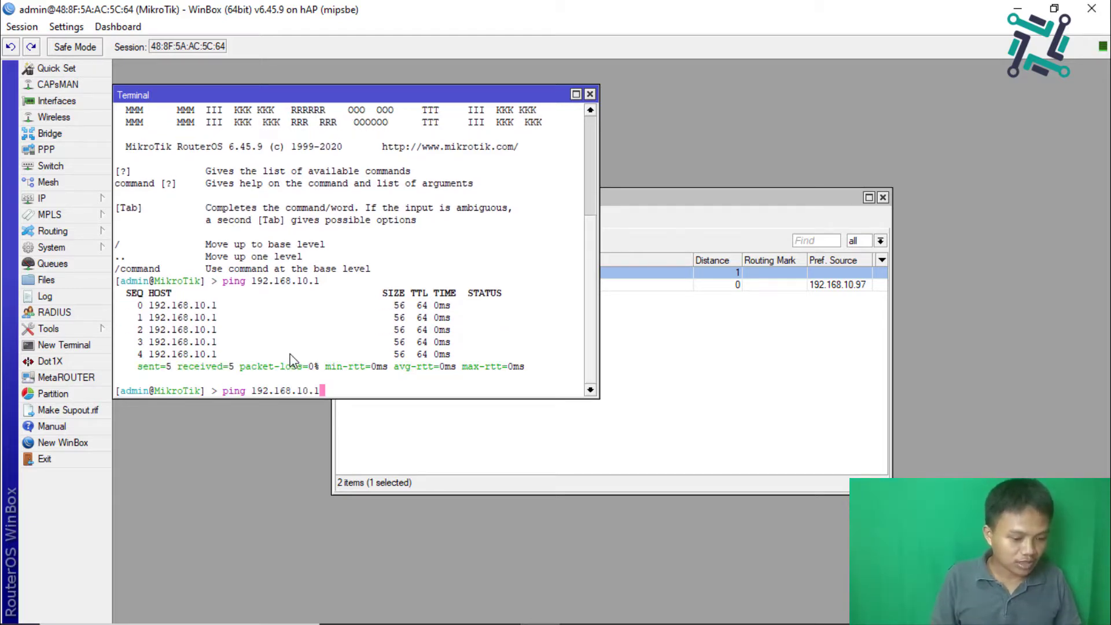
pyautogui.hotkey('ctrl', 'c')
pyautogui.write('pi')
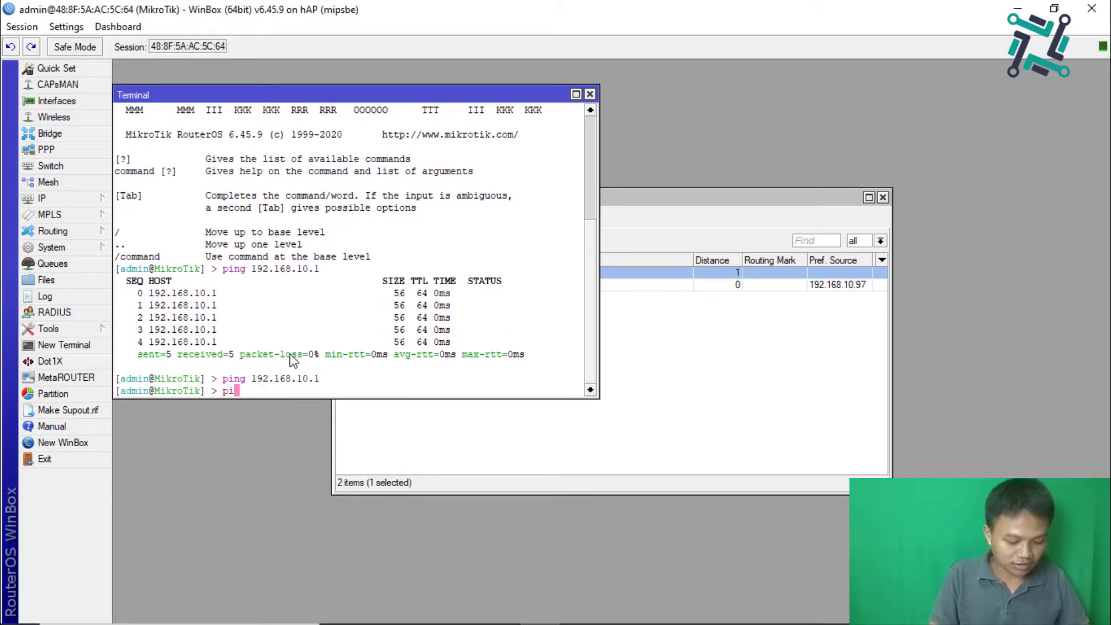
pyautogui.write('ng detik.com')
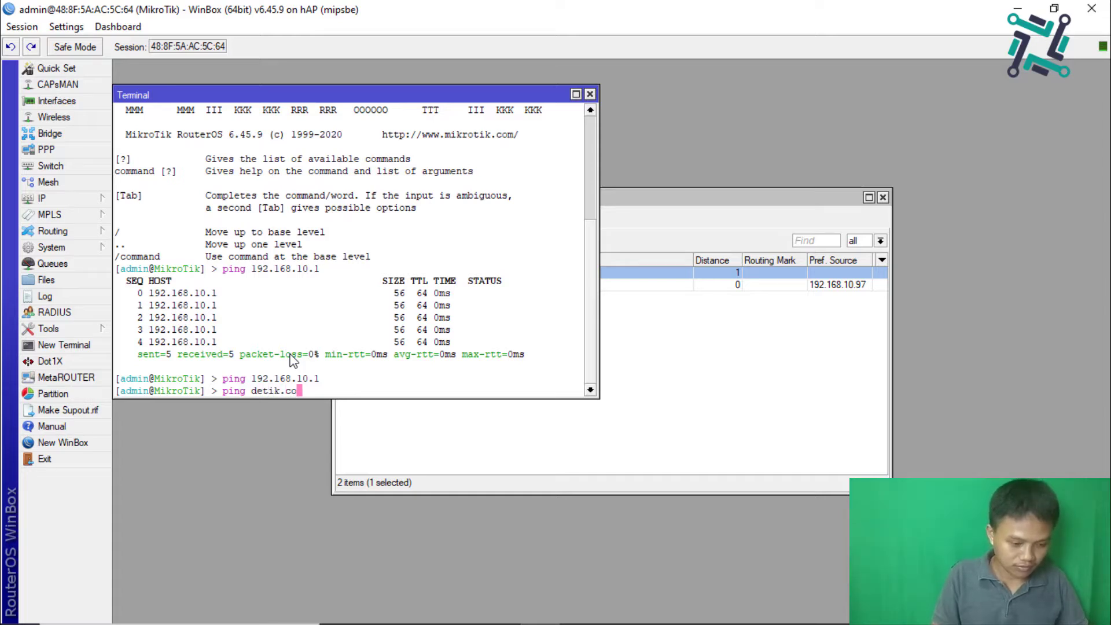
pyautogui.press('Return')
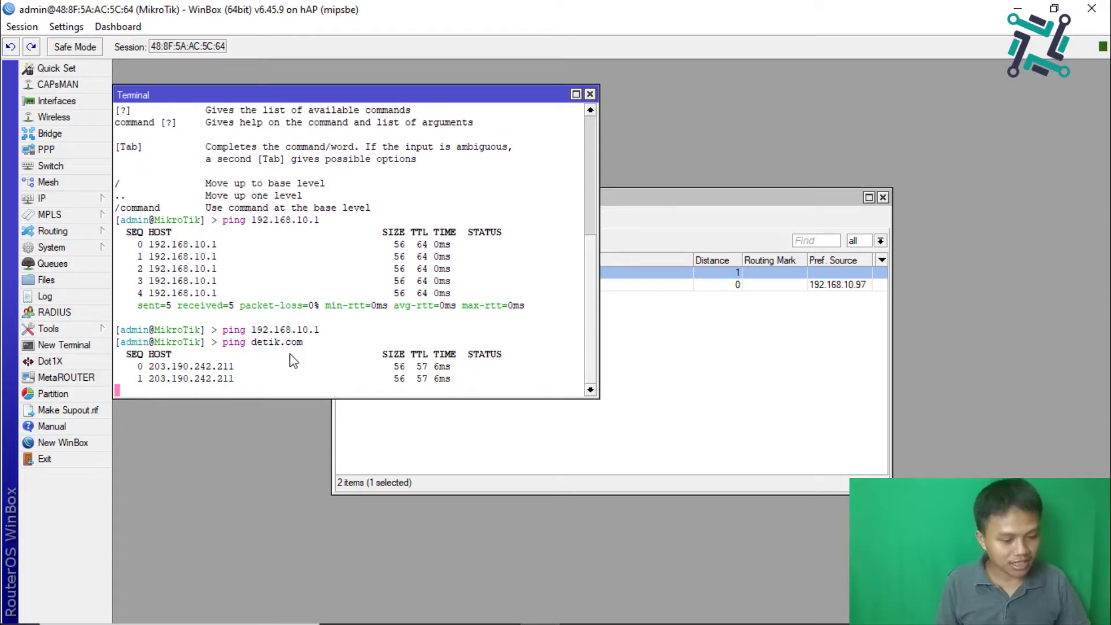
pyautogui.hotkey('ctrl', 'c')
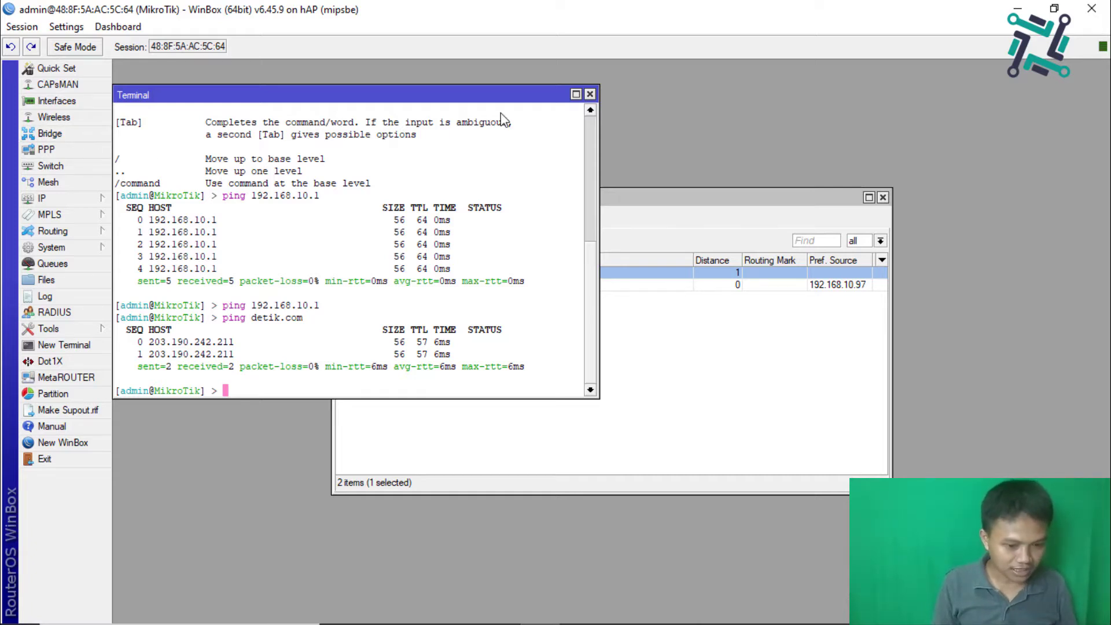
pyautogui.click(589, 95)
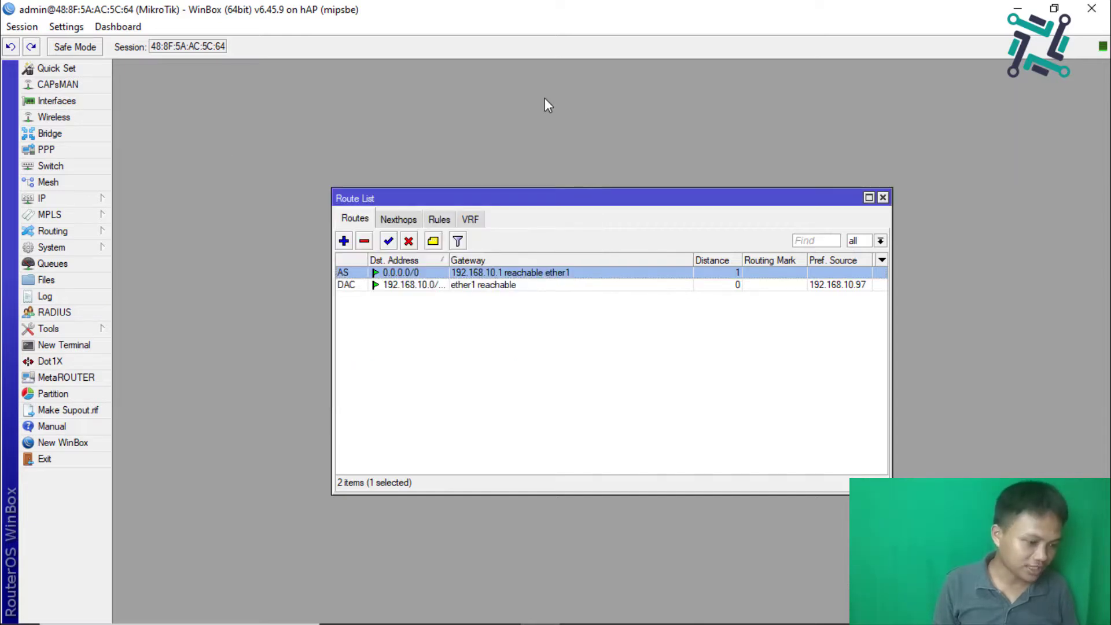
pyautogui.click(75, 139)
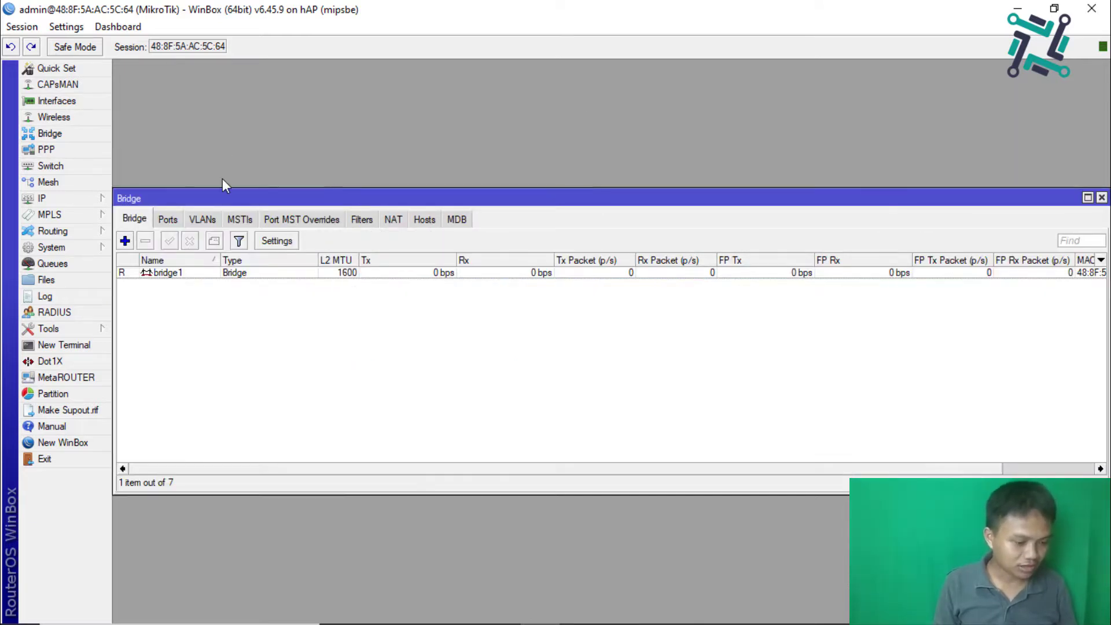
# Step: Delete the old bridge1 and remove the wlan1 bridge port
pyautogui.click(170, 275)
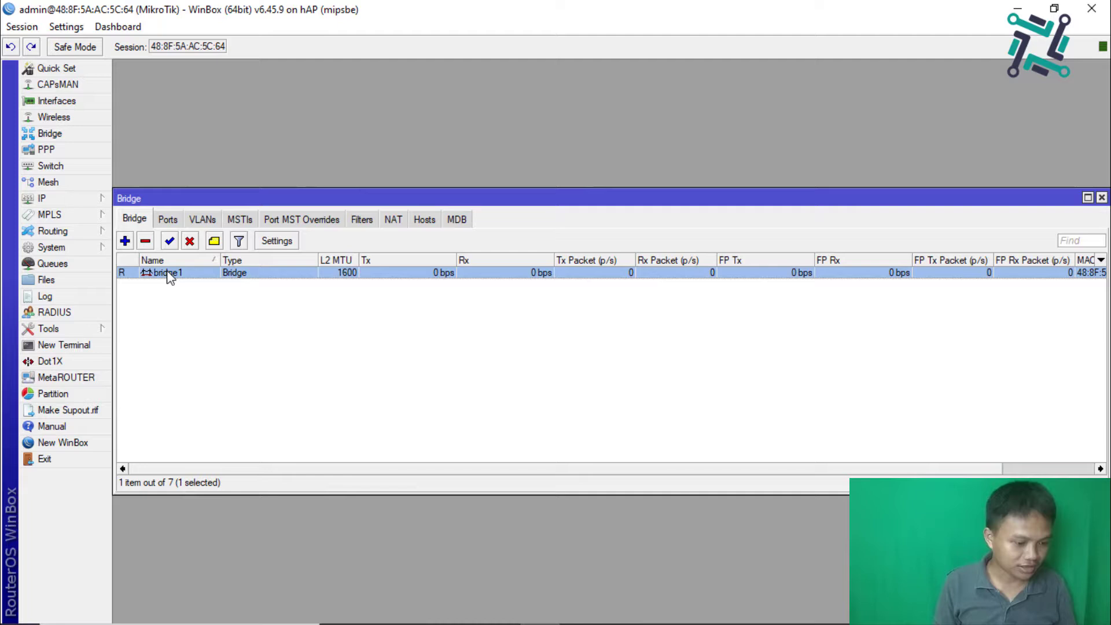
pyautogui.click(145, 242)
pyautogui.click(168, 219)
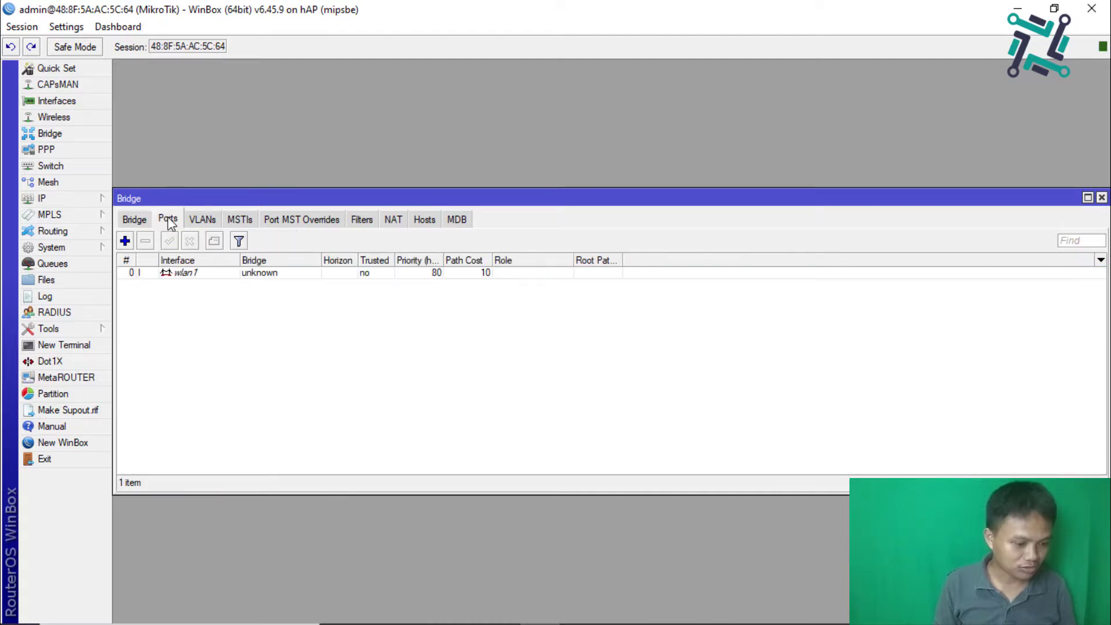
pyautogui.click(171, 274)
pyautogui.click(145, 239)
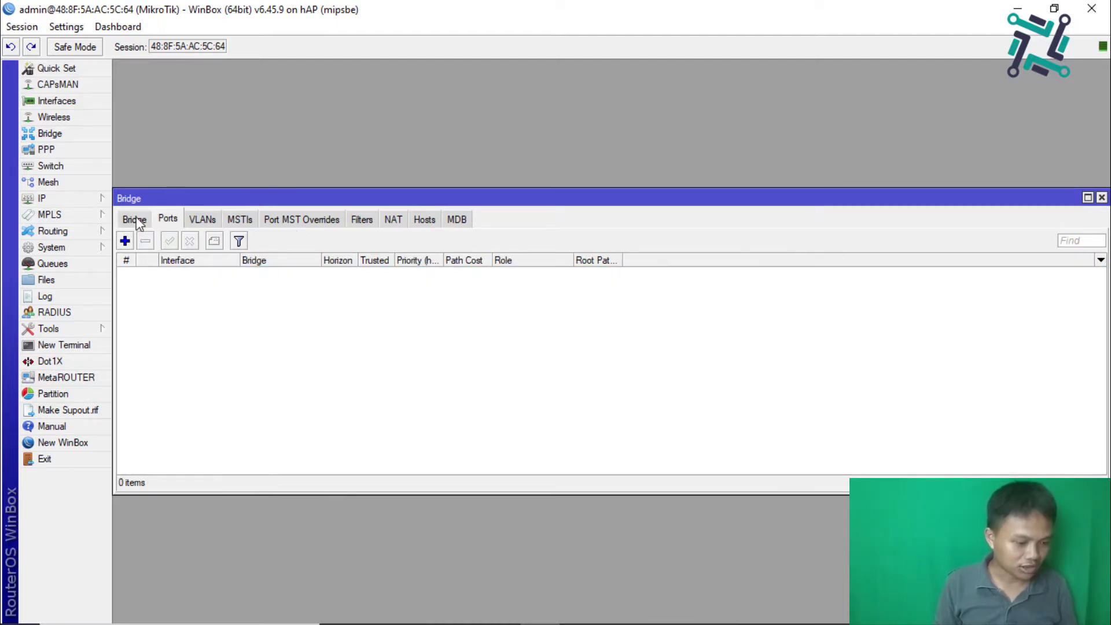
# Step: Create a new bridge named bridge-hotspot
pyautogui.click(134, 220)
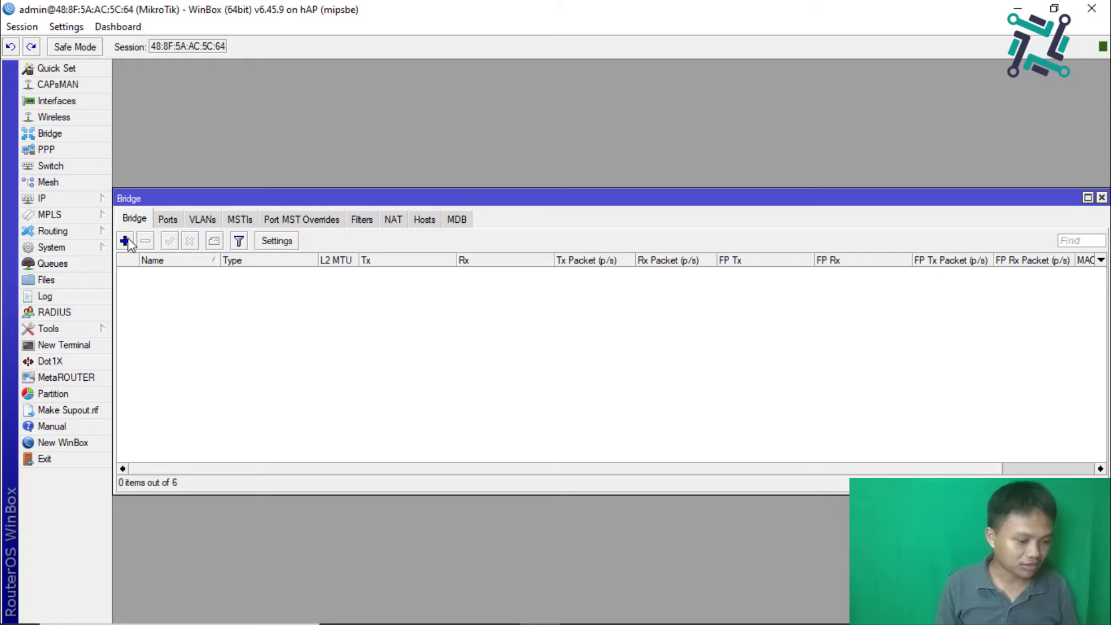
pyautogui.click(125, 241)
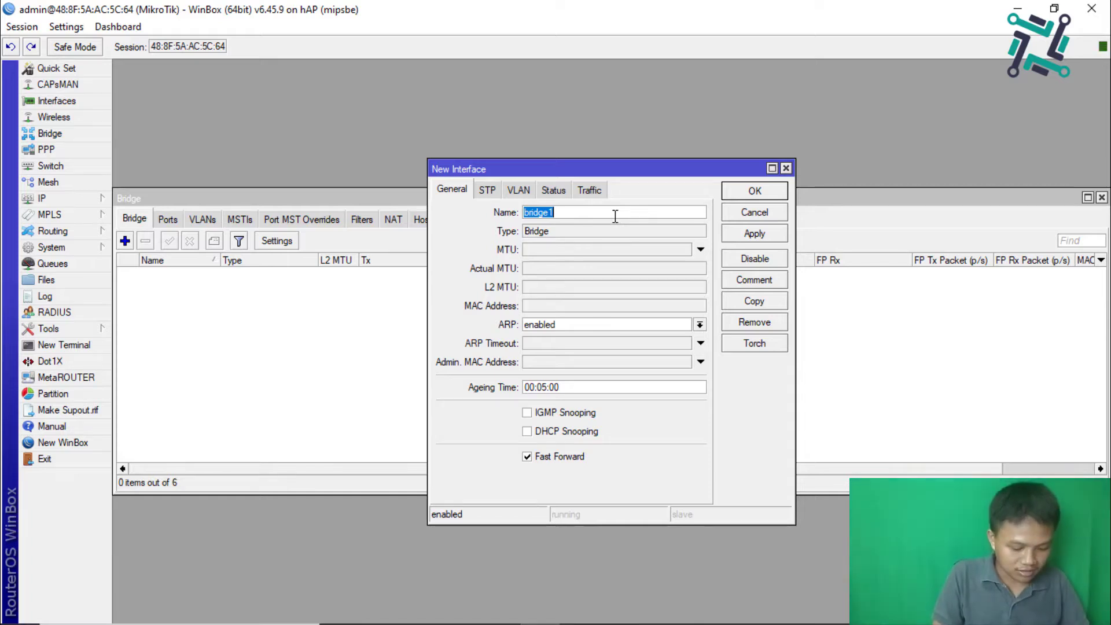
pyautogui.write('bridge')
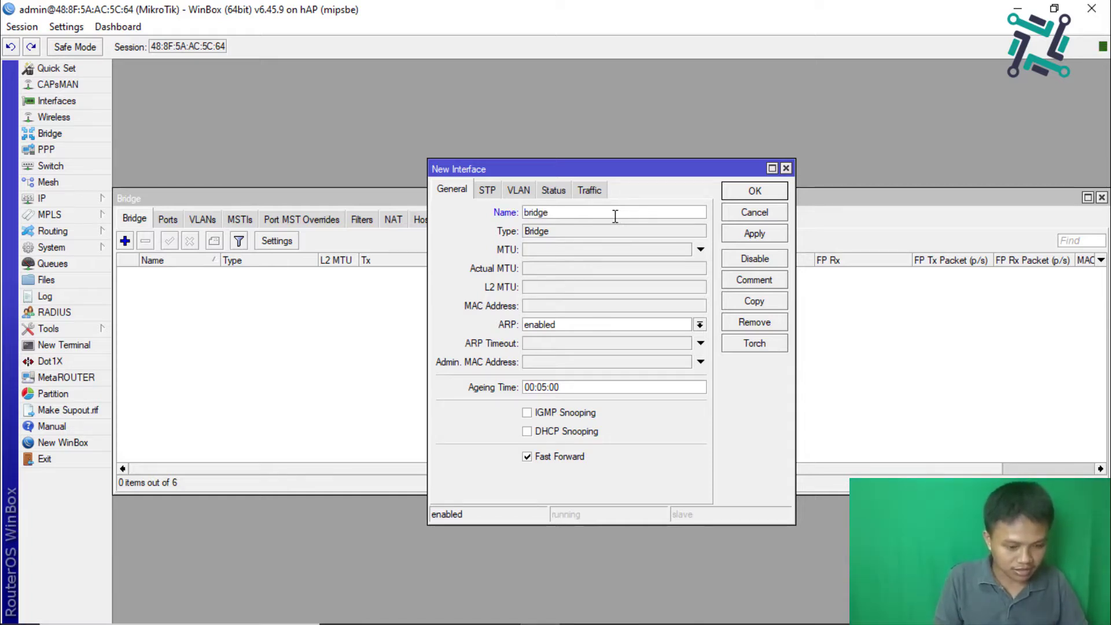
pyautogui.write('-hotspot')
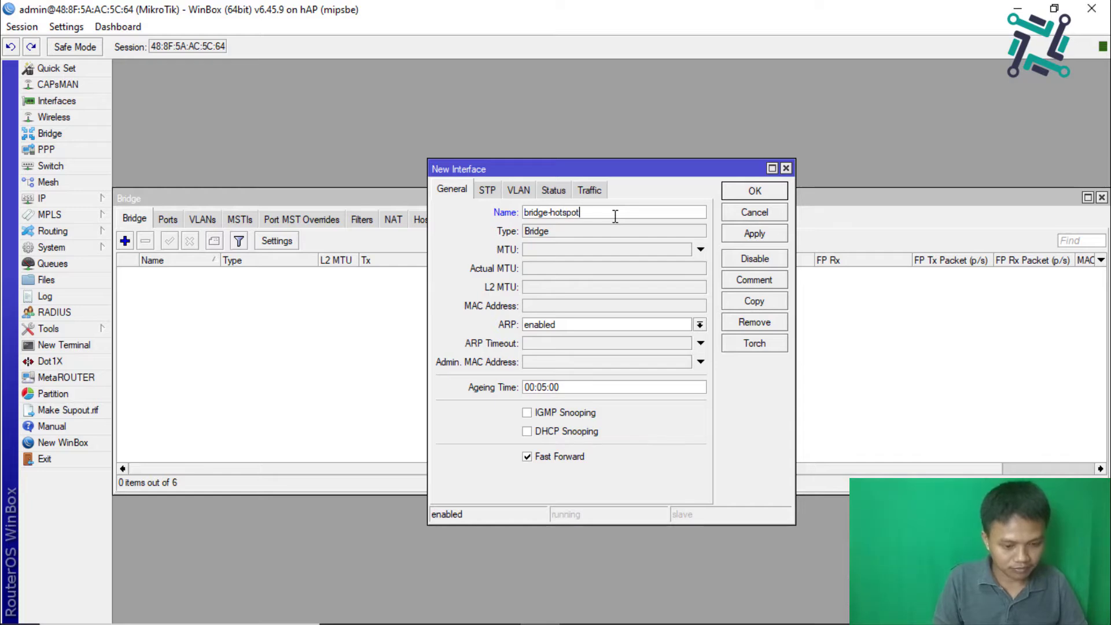
pyautogui.press('Return')
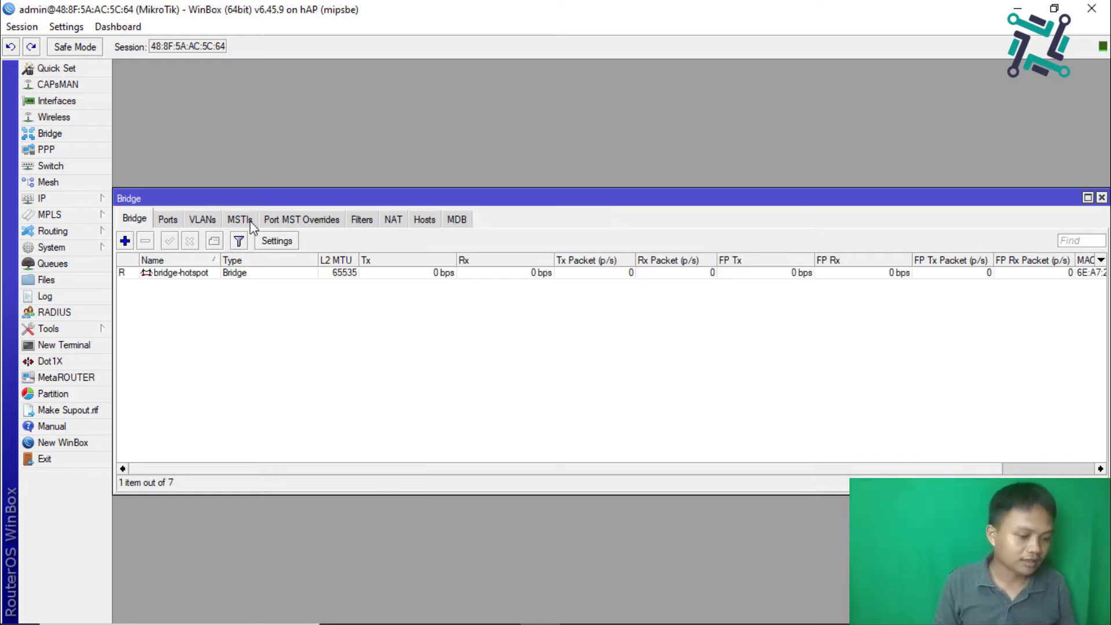
# Step: Add ether2 as a port of bridge-hotspot
pyautogui.click(171, 221)
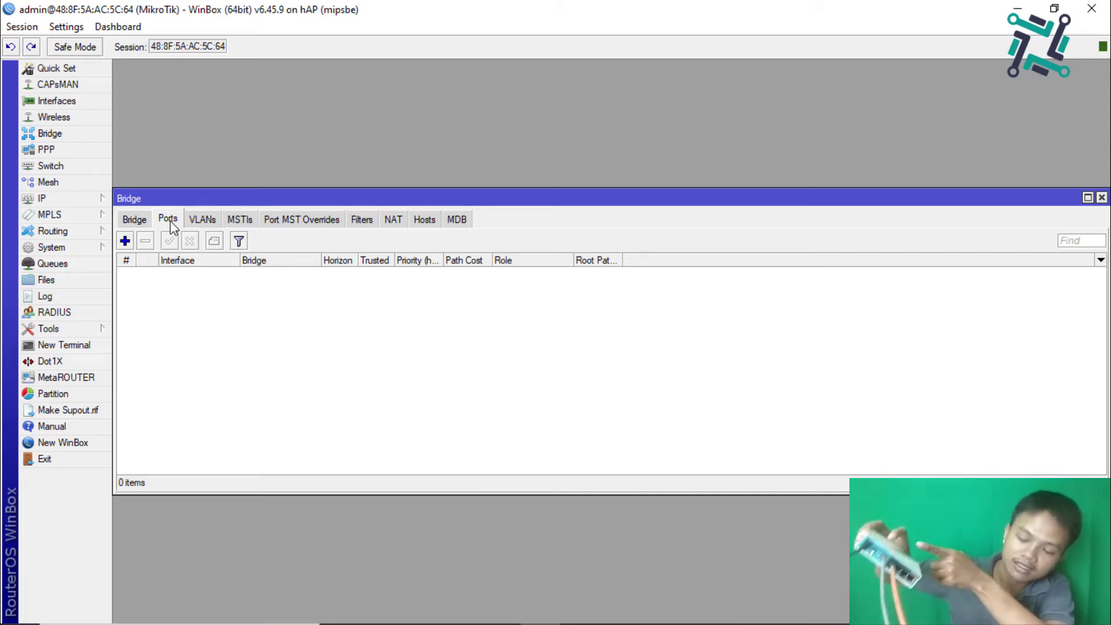
pyautogui.click(126, 241)
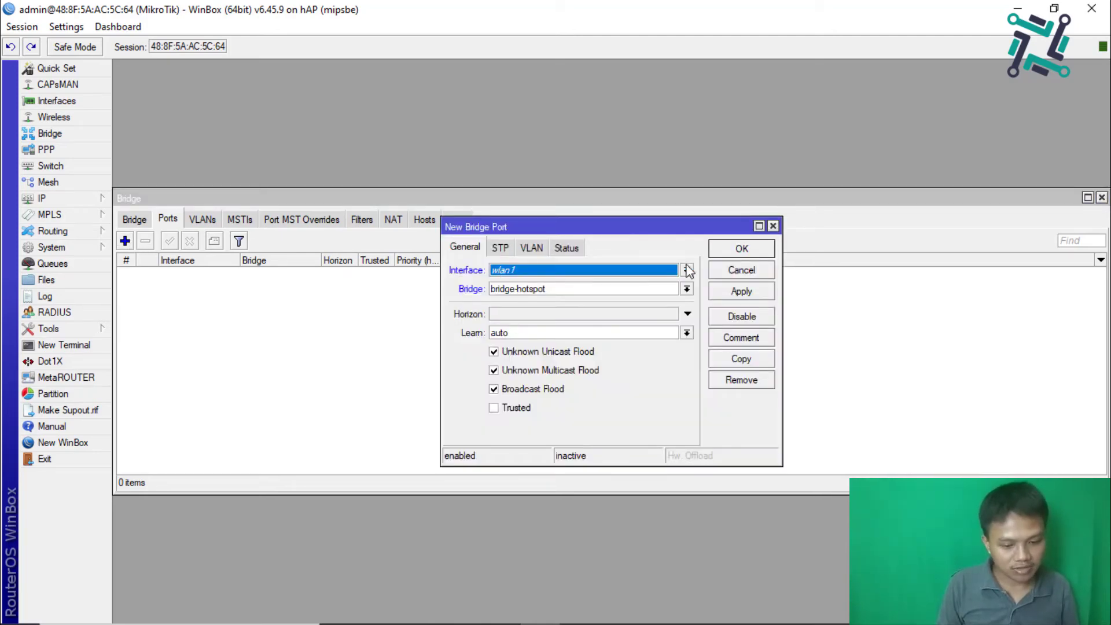
pyautogui.click(715, 270)
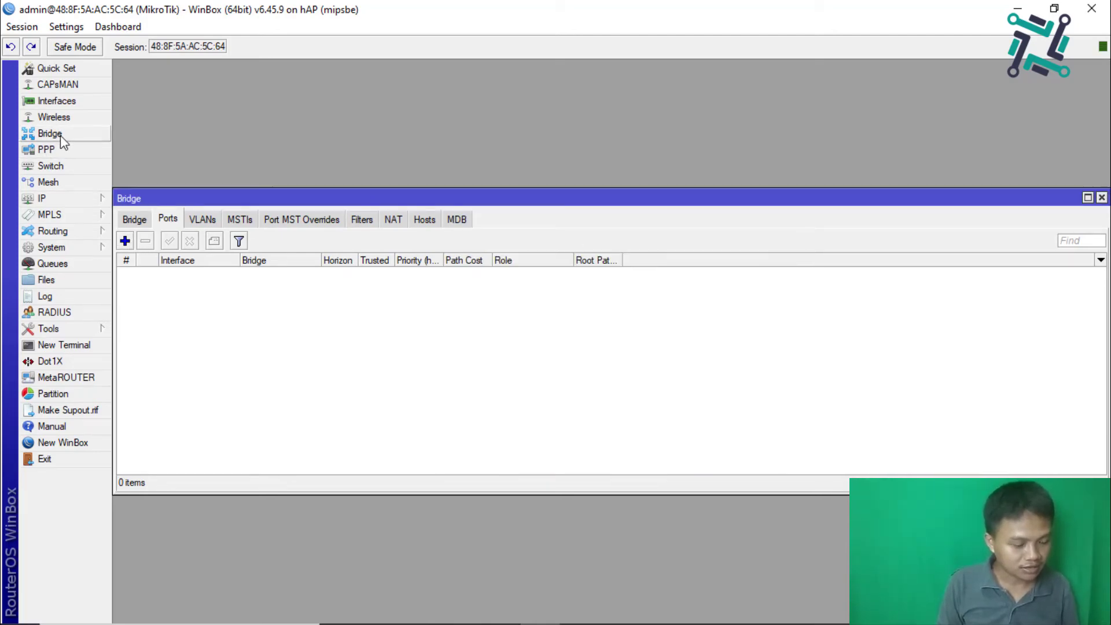
pyautogui.click(124, 240)
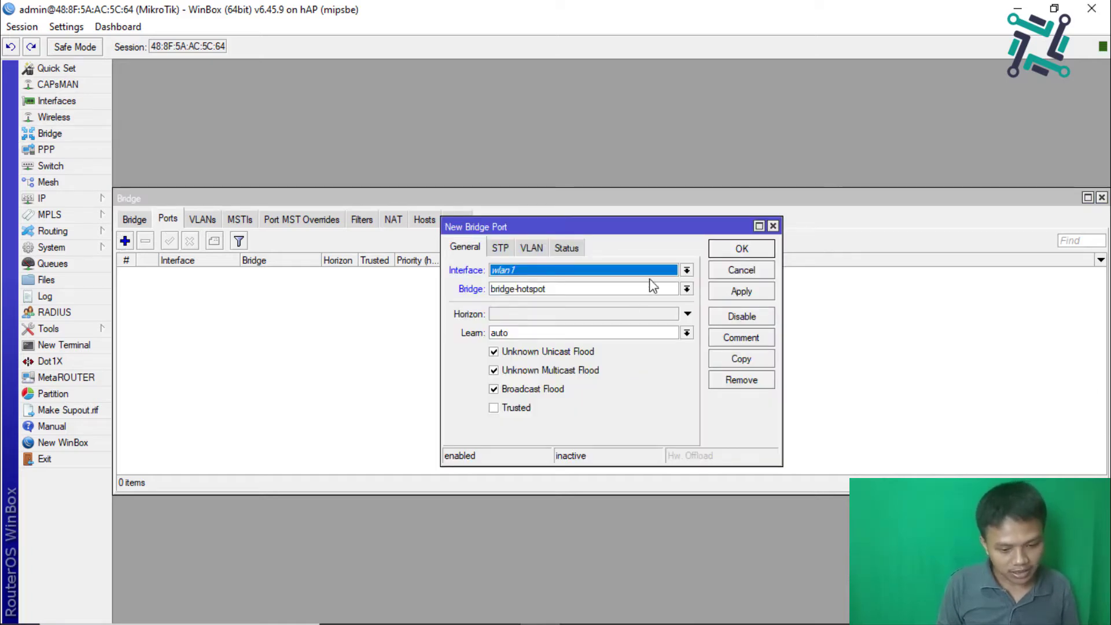
pyautogui.click(686, 271)
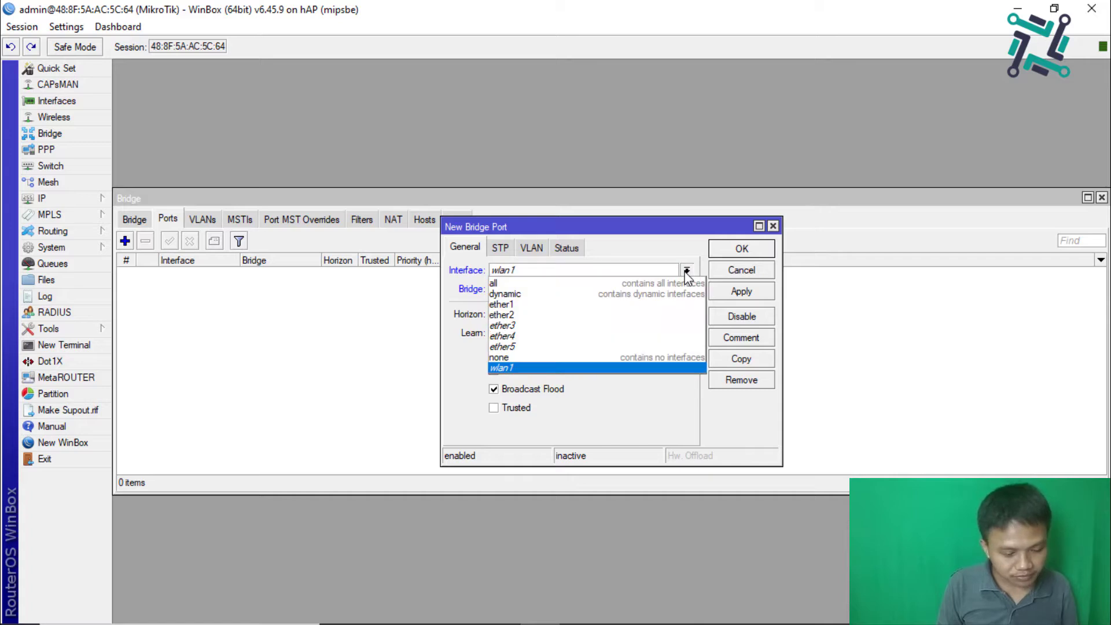
pyautogui.click(558, 315)
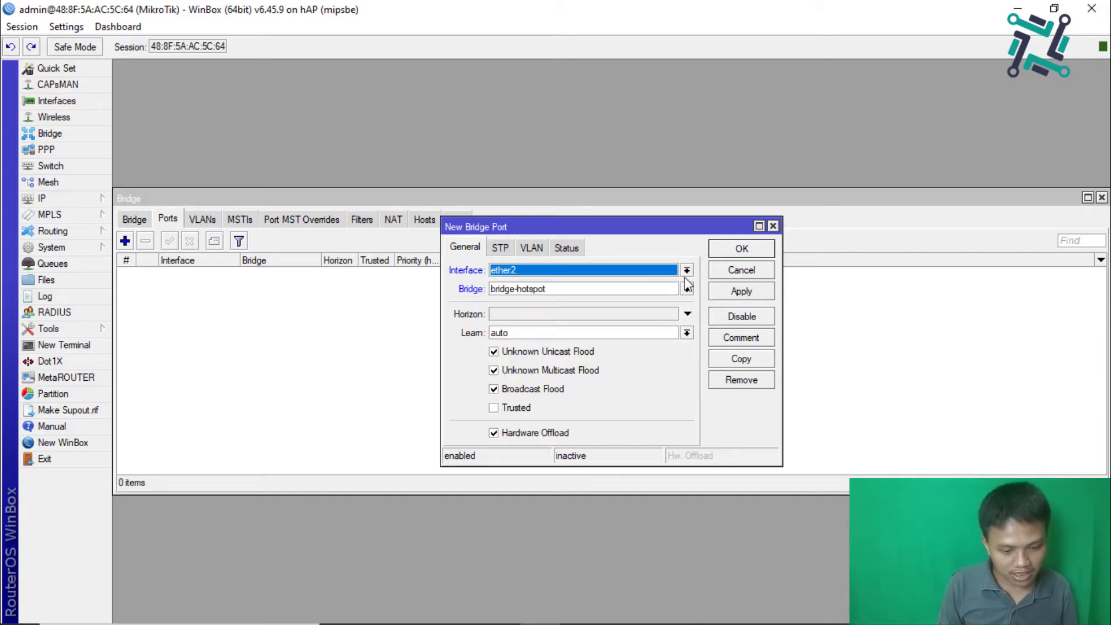
pyautogui.click(712, 288)
pyautogui.click(719, 250)
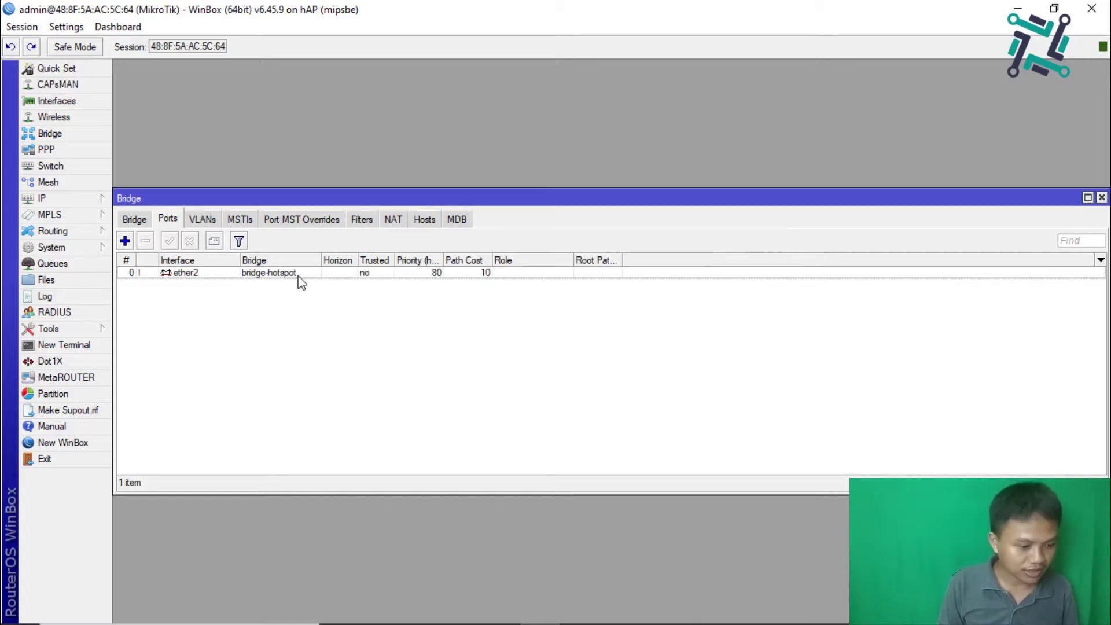
# Step: Reconnect to the router and add ether3 as a bridge-hotspot port
pyautogui.click(126, 239)
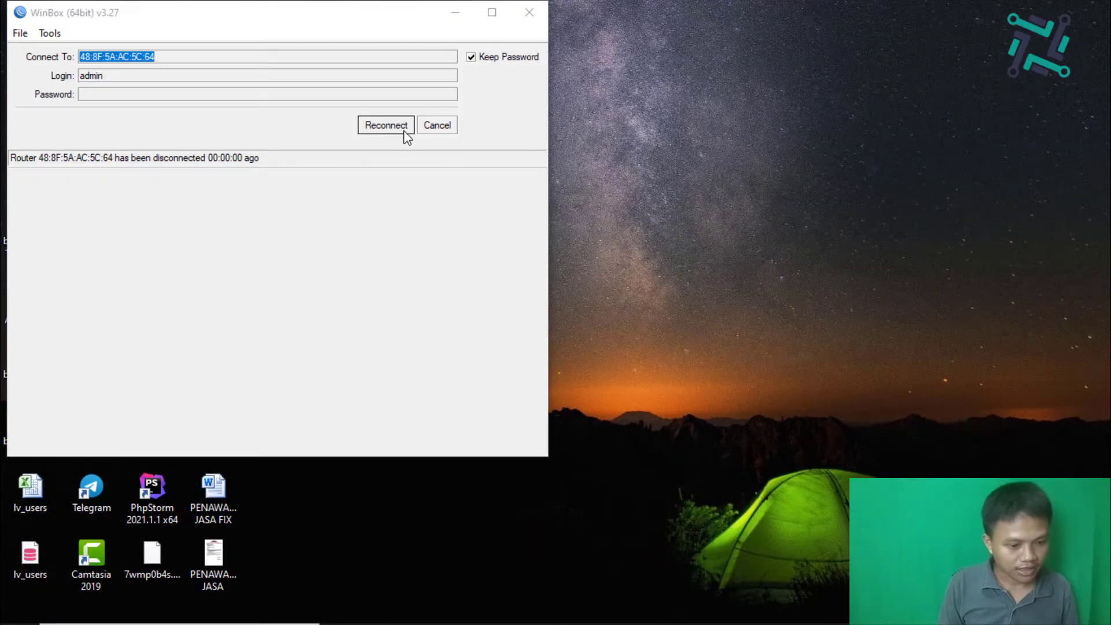
pyautogui.click(402, 129)
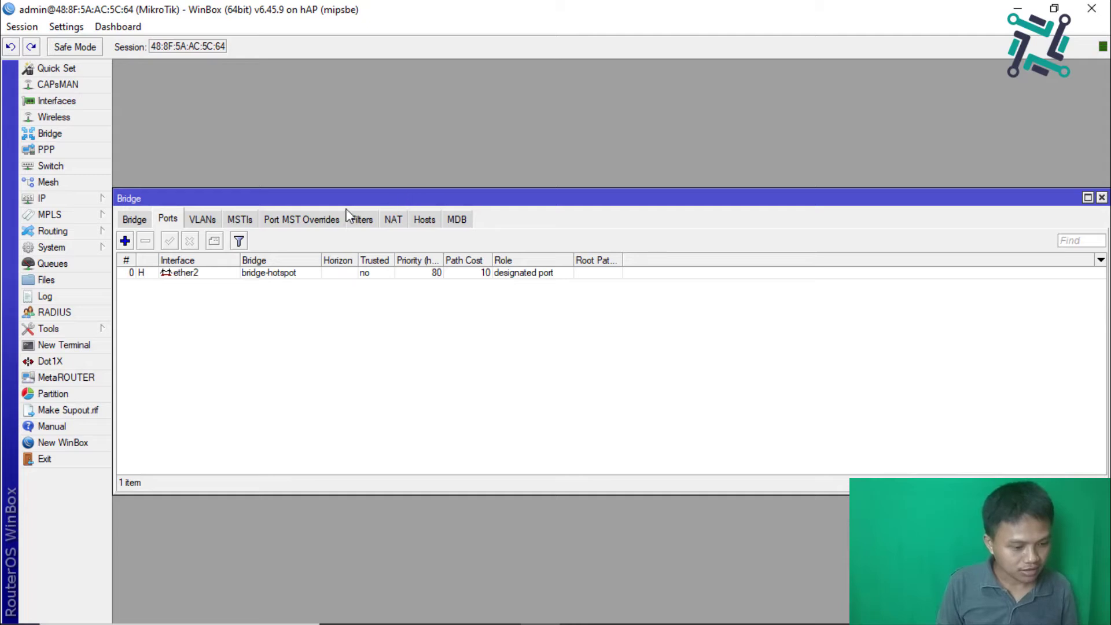
pyautogui.click(126, 242)
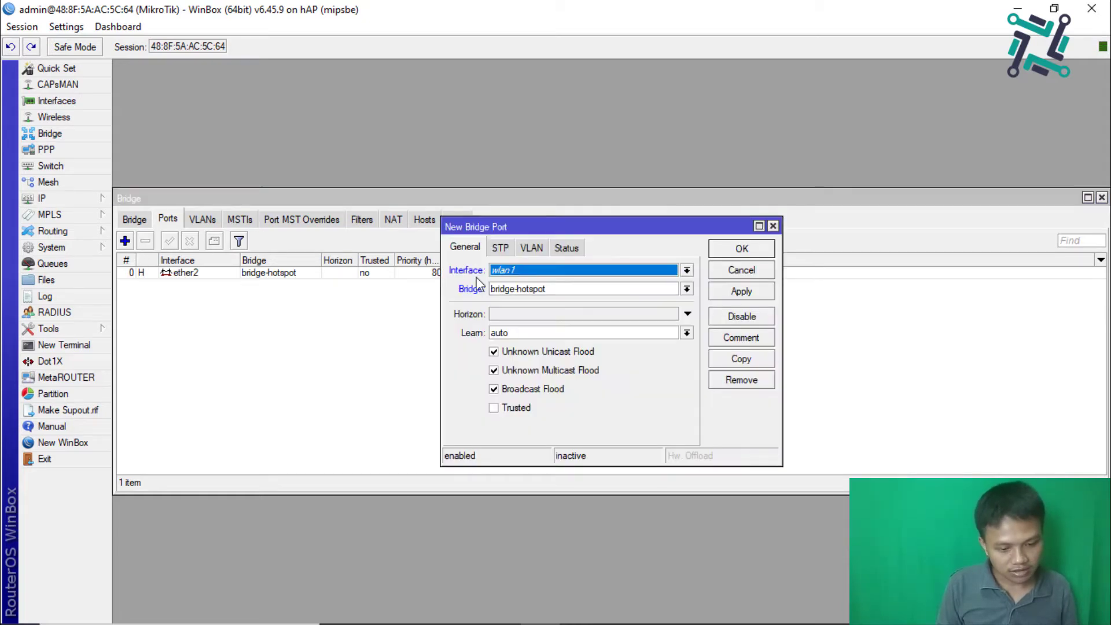
pyautogui.click(687, 270)
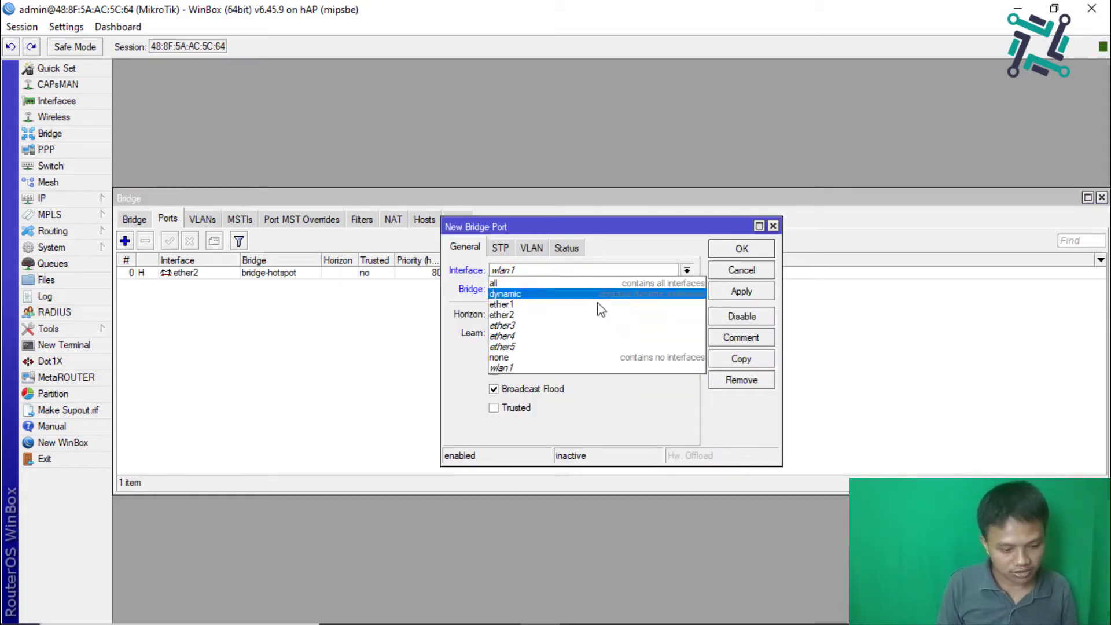
pyautogui.click(566, 325)
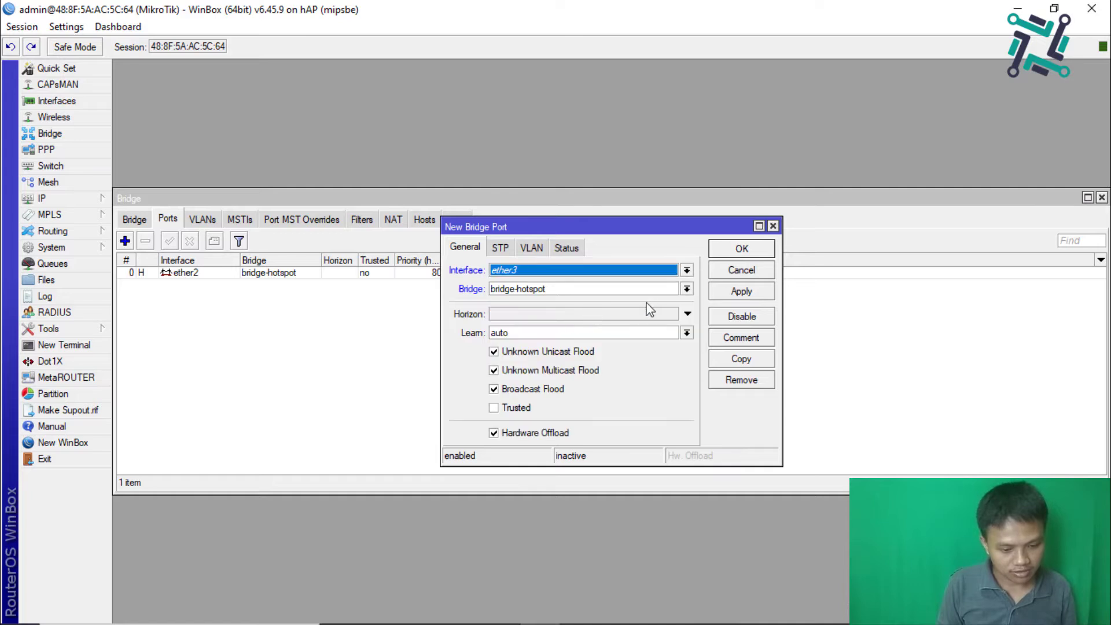
pyautogui.click(725, 291)
pyautogui.click(729, 250)
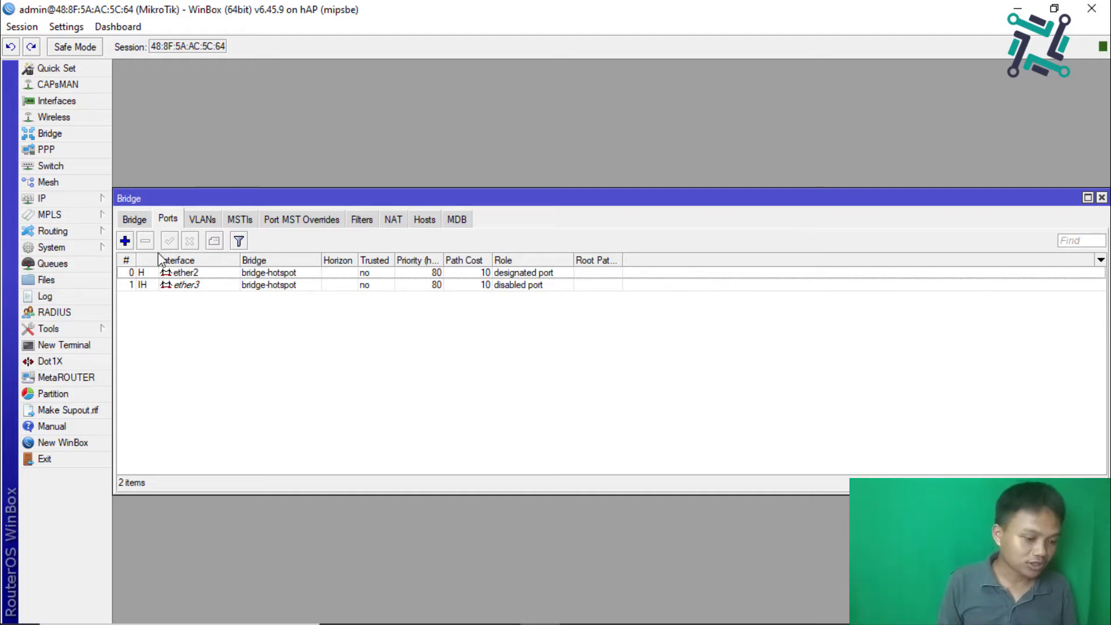
# Step: Add the address 192.168.200.1/24 on interface bridge-hotspot
pyautogui.click(92, 197)
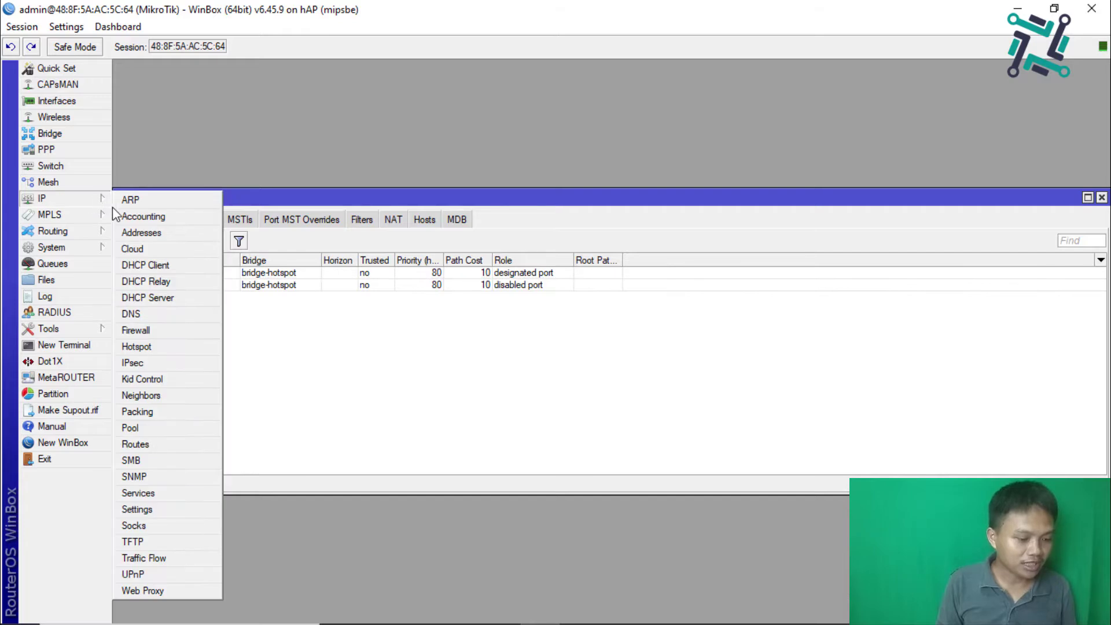
pyautogui.click(141, 234)
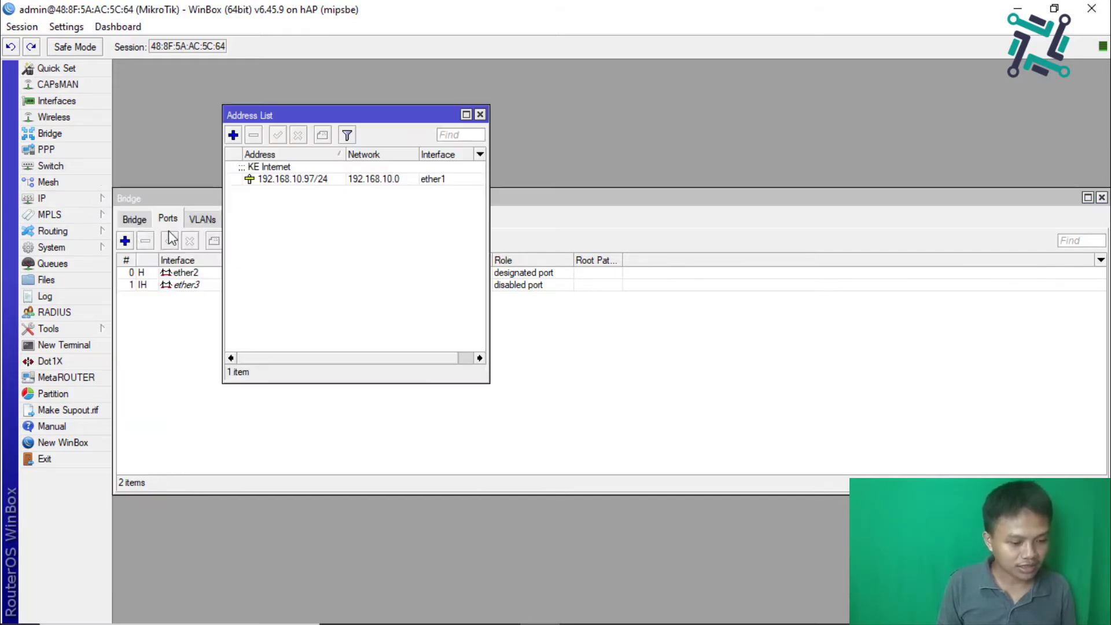
pyautogui.click(232, 136)
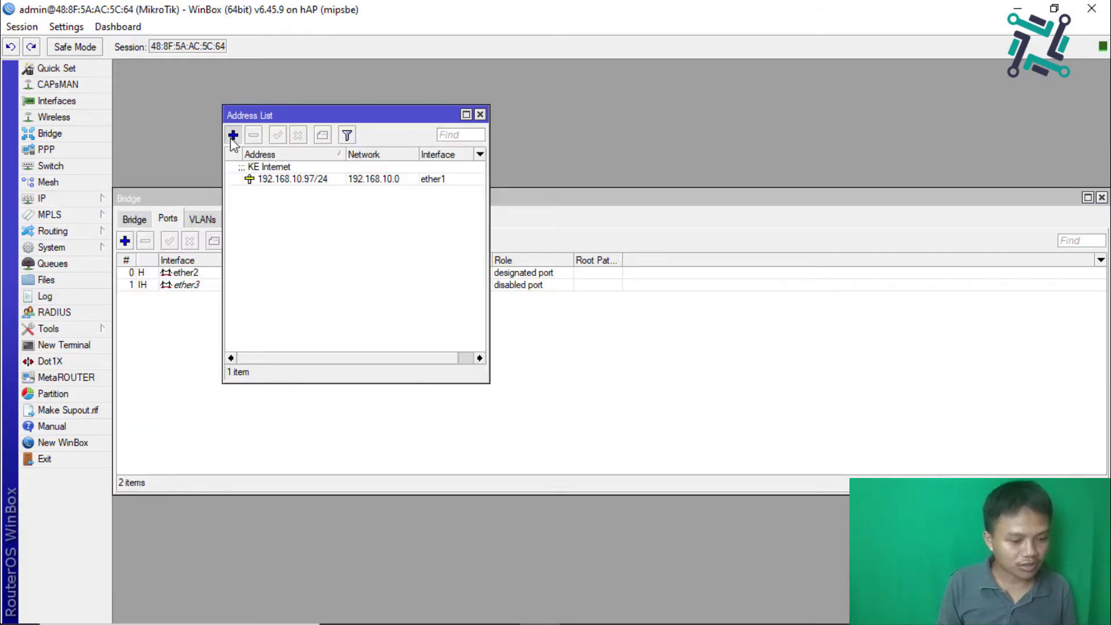
pyautogui.write('192.168.')
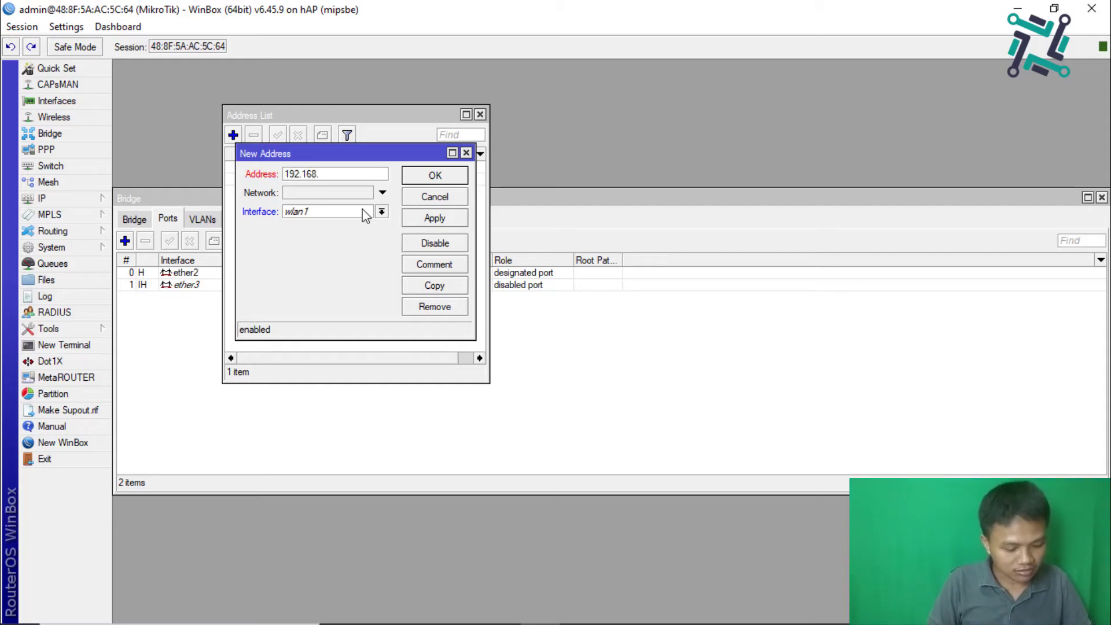
pyautogui.write('200')
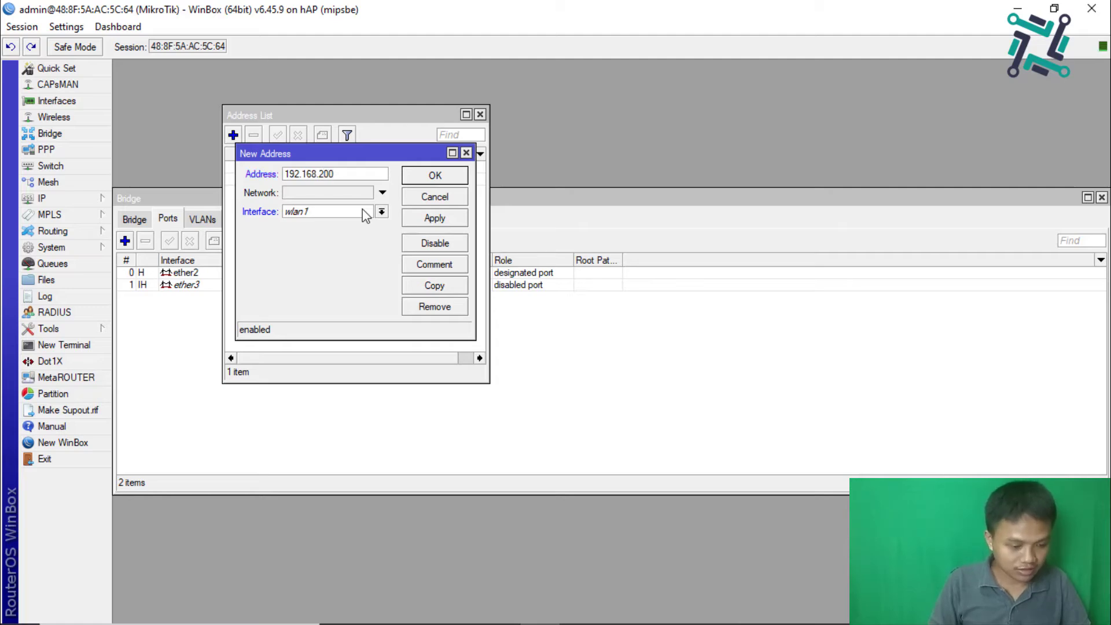
pyautogui.write('.1/24')
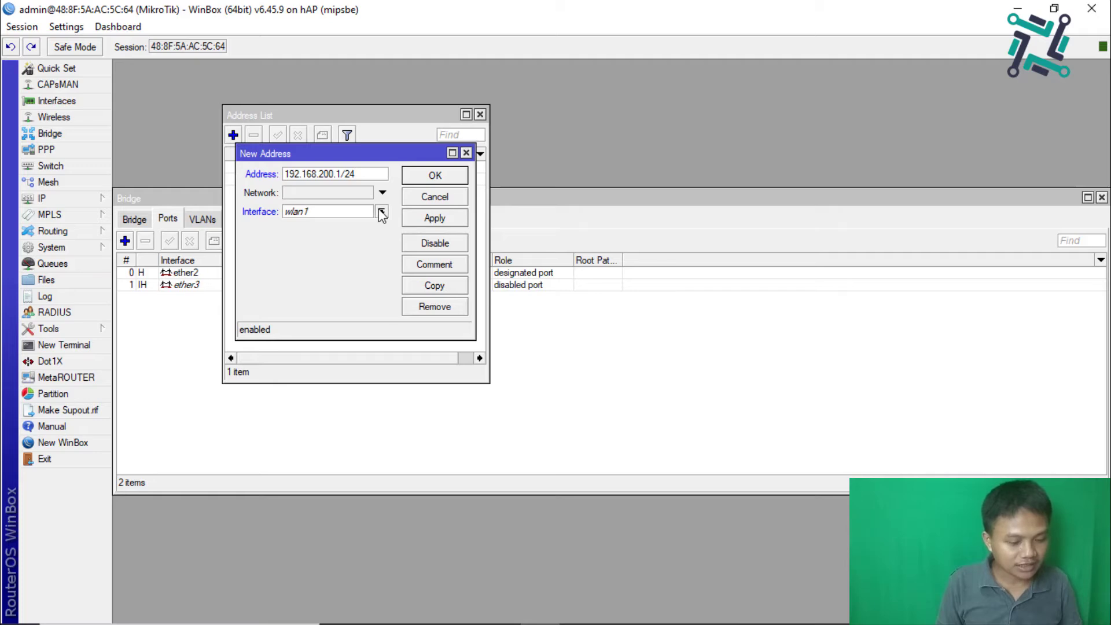
pyautogui.click(381, 212)
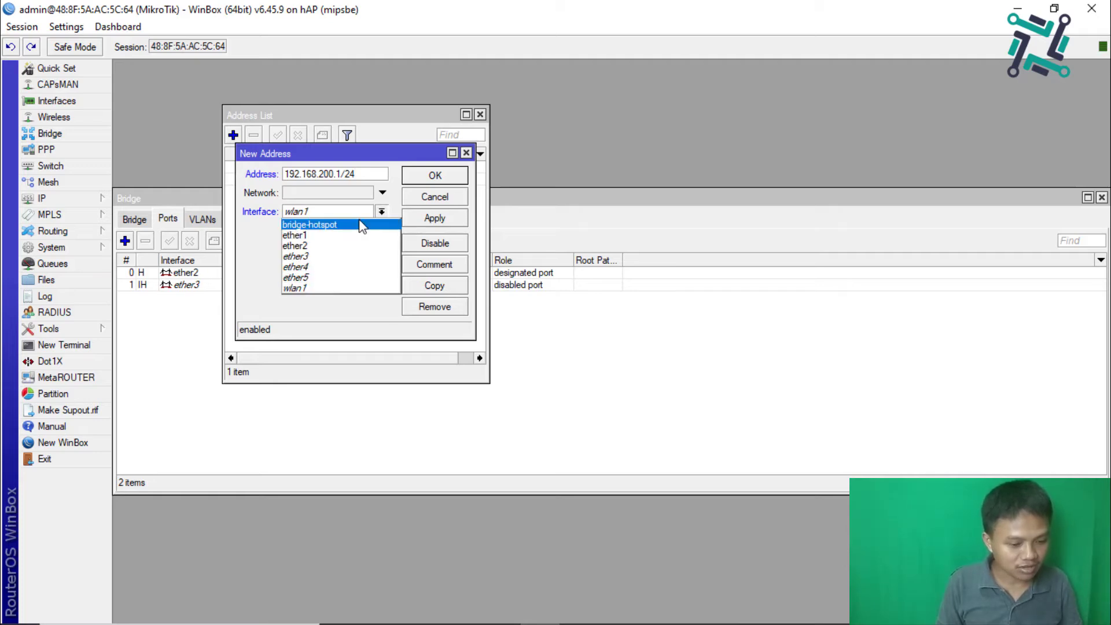
pyautogui.click(358, 225)
pyautogui.click(427, 220)
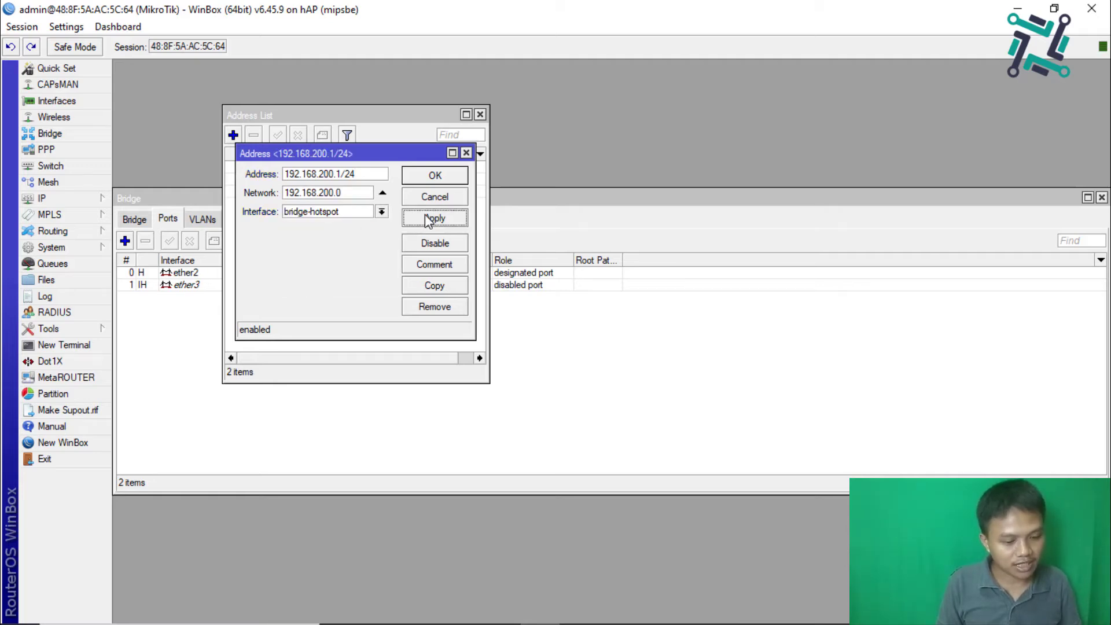
pyautogui.click(427, 179)
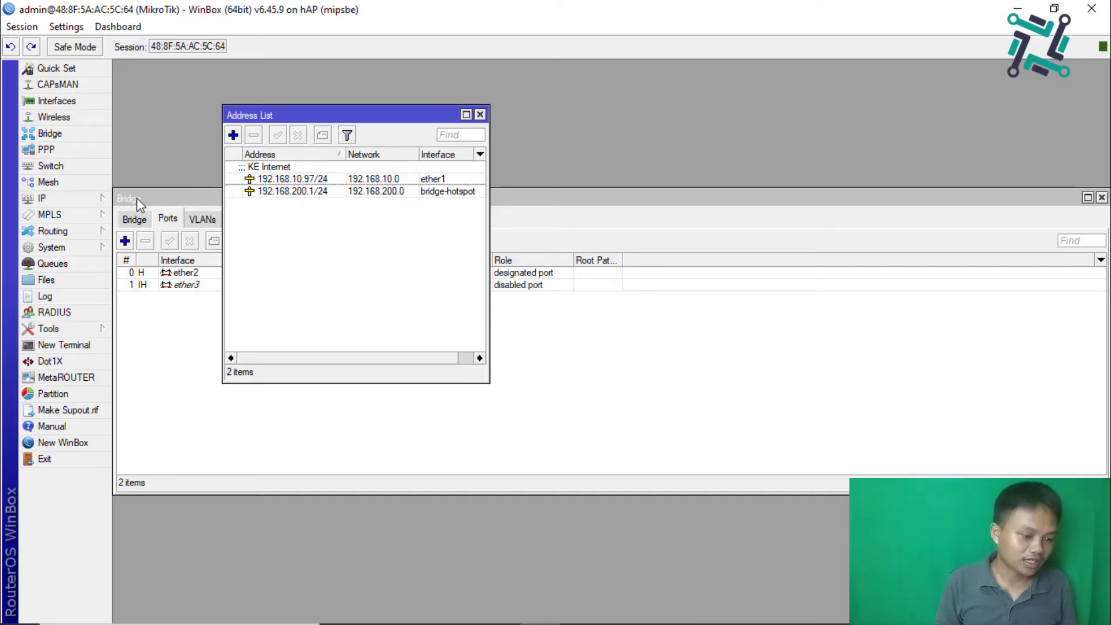
# Step: Start DHCP Setup on bridge-hotspot, accepting network 192.168.200.0/24 and gateway 192.168.200.1
pyautogui.click(98, 199)
pyautogui.click(161, 299)
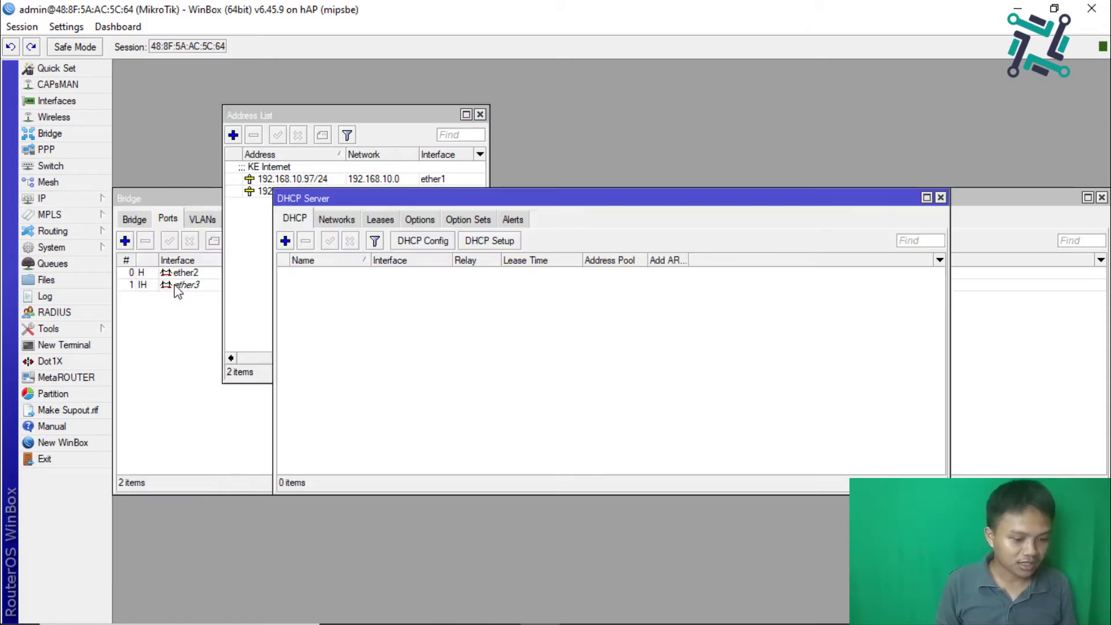
pyautogui.click(488, 241)
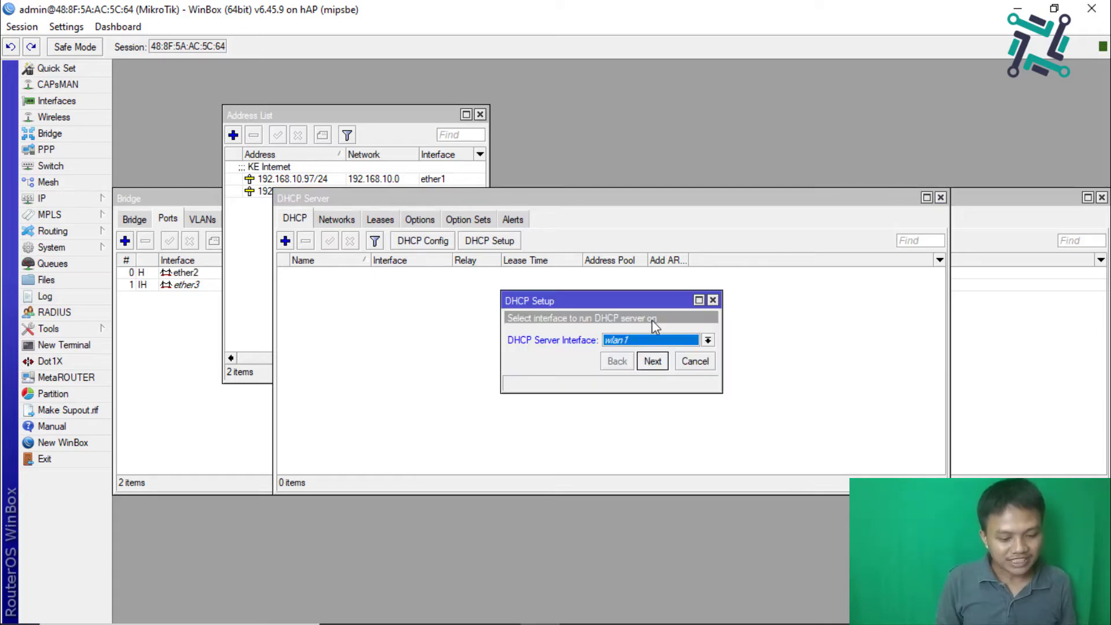
pyautogui.click(634, 346)
pyautogui.click(634, 354)
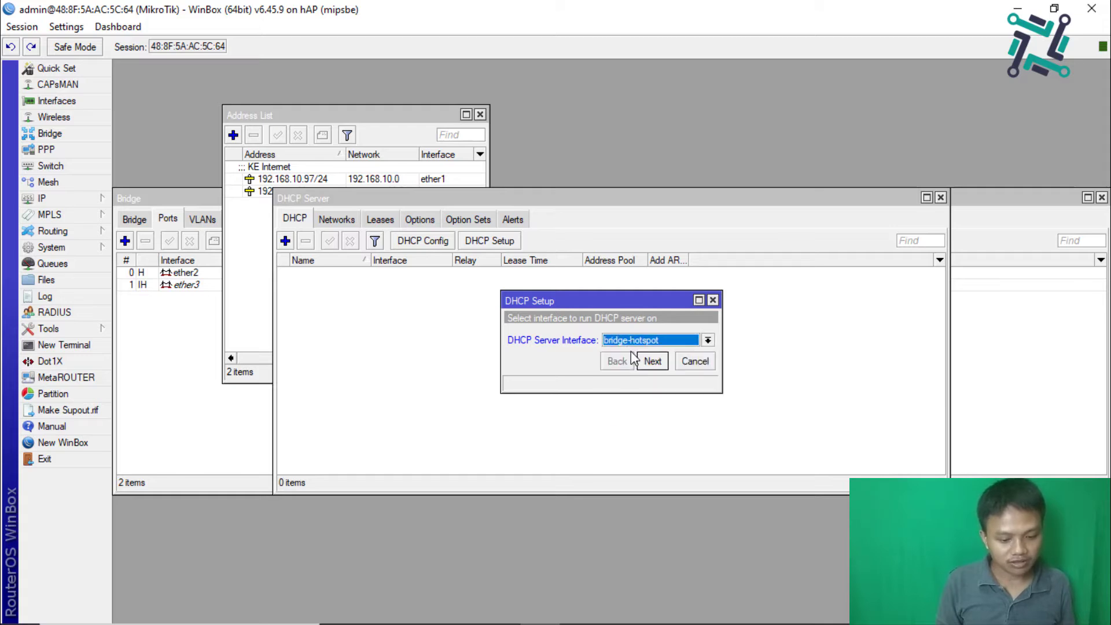
pyautogui.click(649, 361)
pyautogui.click(646, 361)
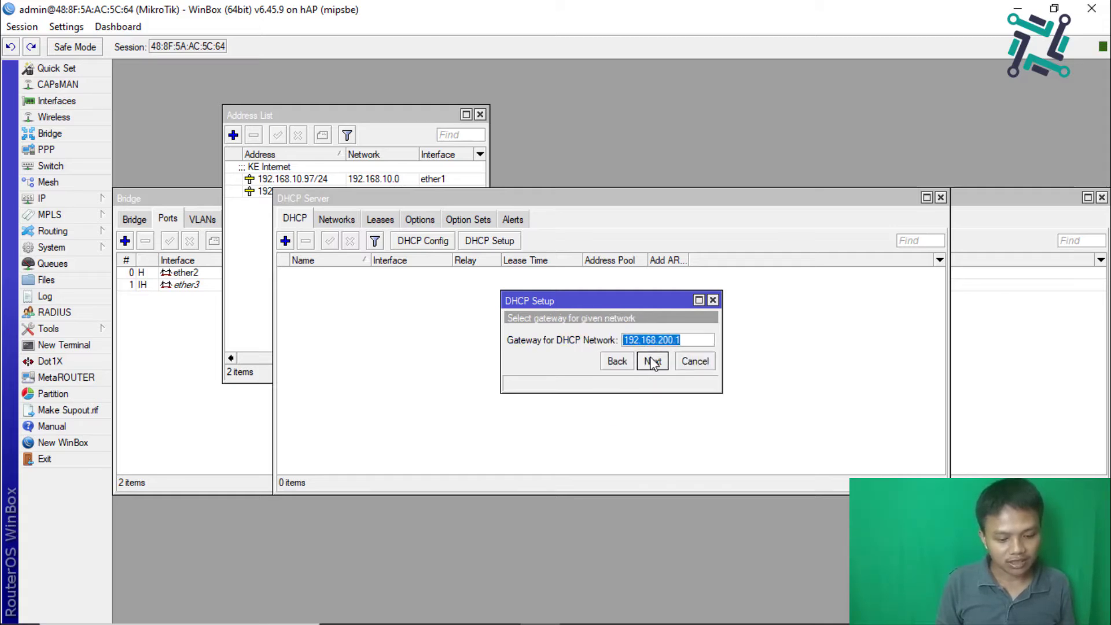
pyautogui.click(652, 361)
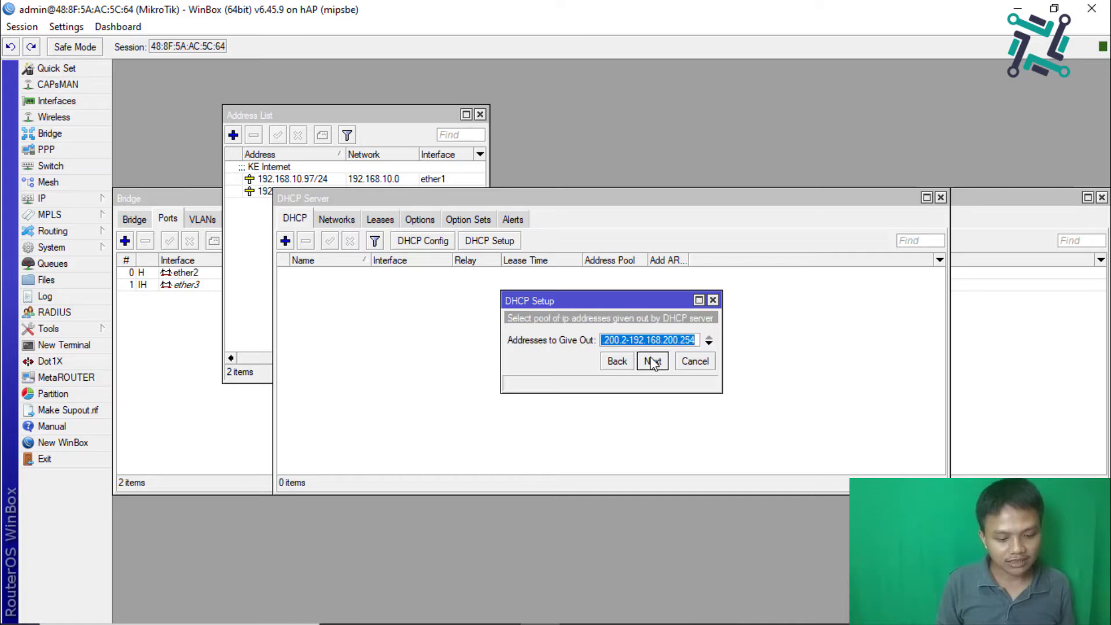
# Step: Set the pool to 192.168.200.100-192.168.200.254, keep DNS 192.168.10.1 and 10-minute lease, finish
pyautogui.click(627, 342)
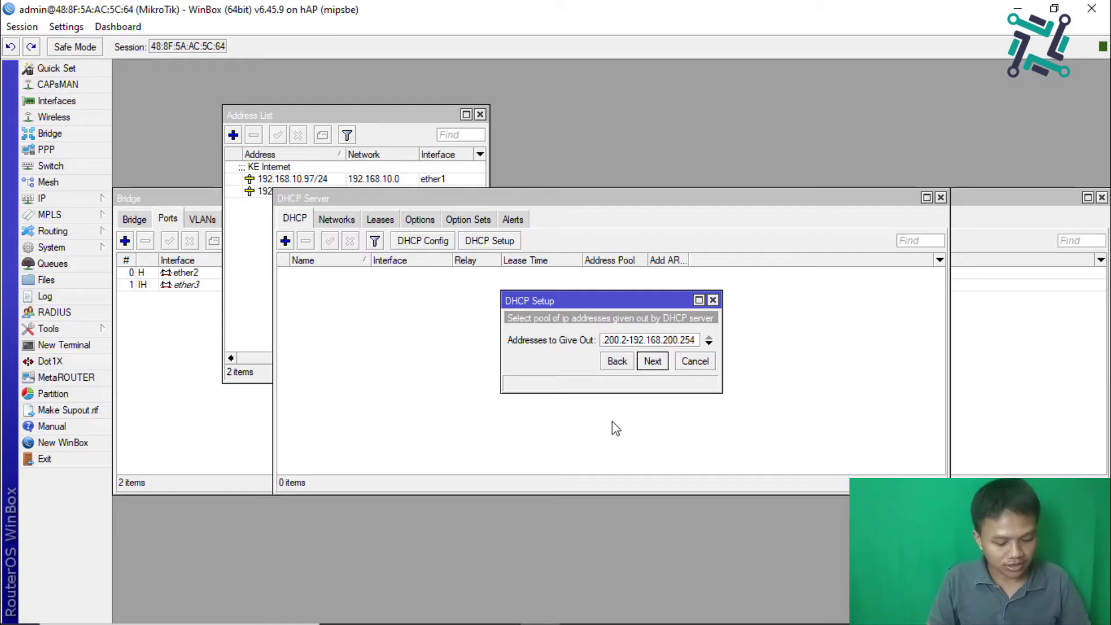
pyautogui.press('BackSpace')
pyautogui.press('BackSpace')
pyautogui.write('100')
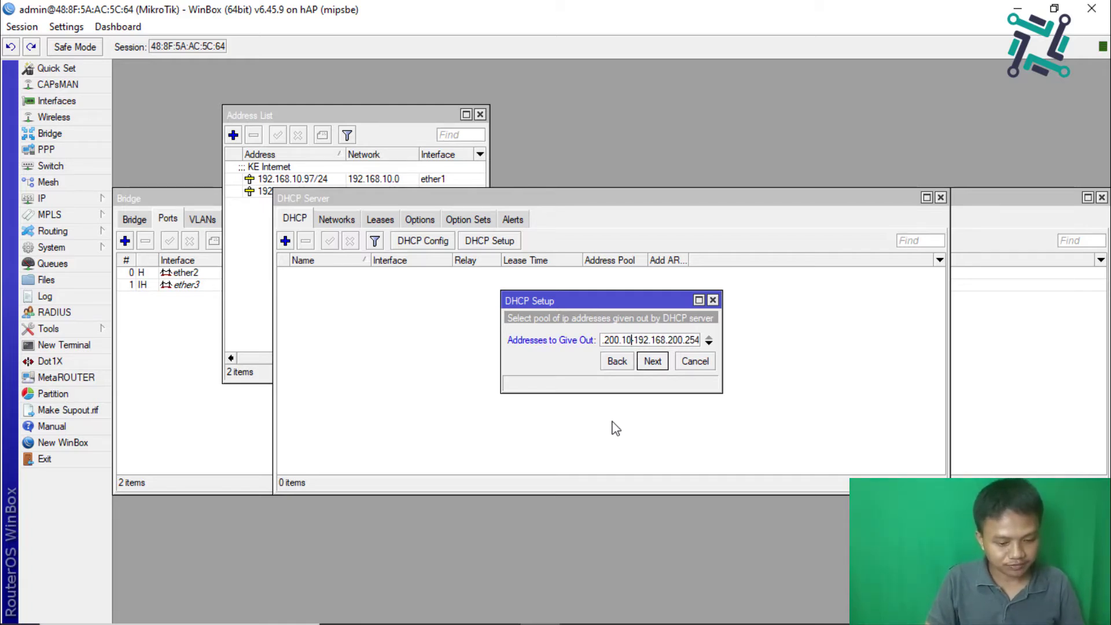
pyautogui.write('-')
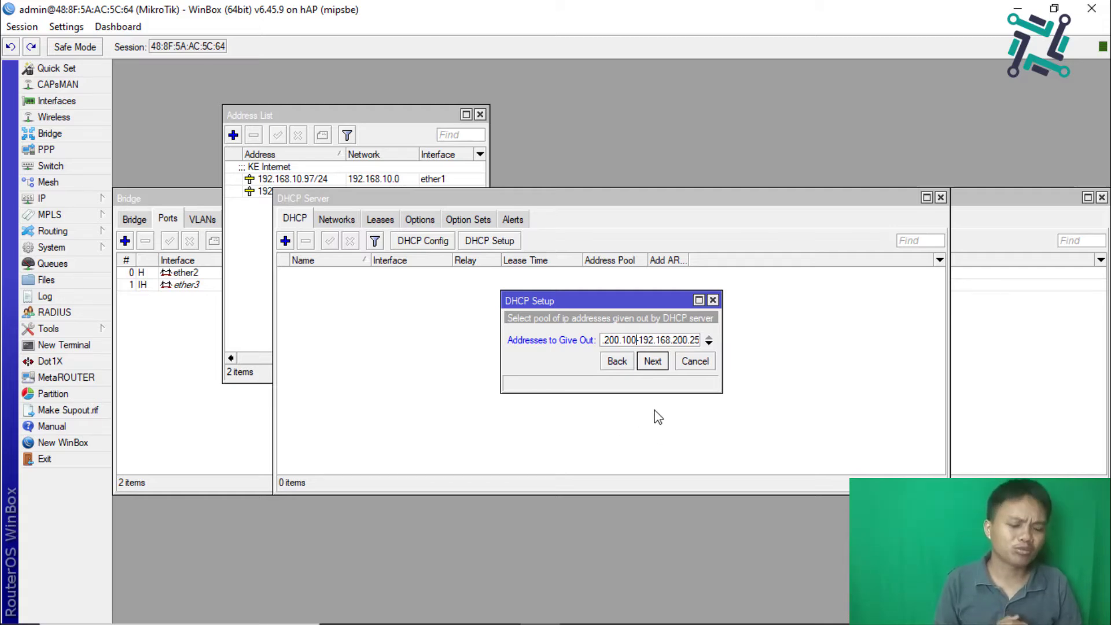
pyautogui.click(652, 362)
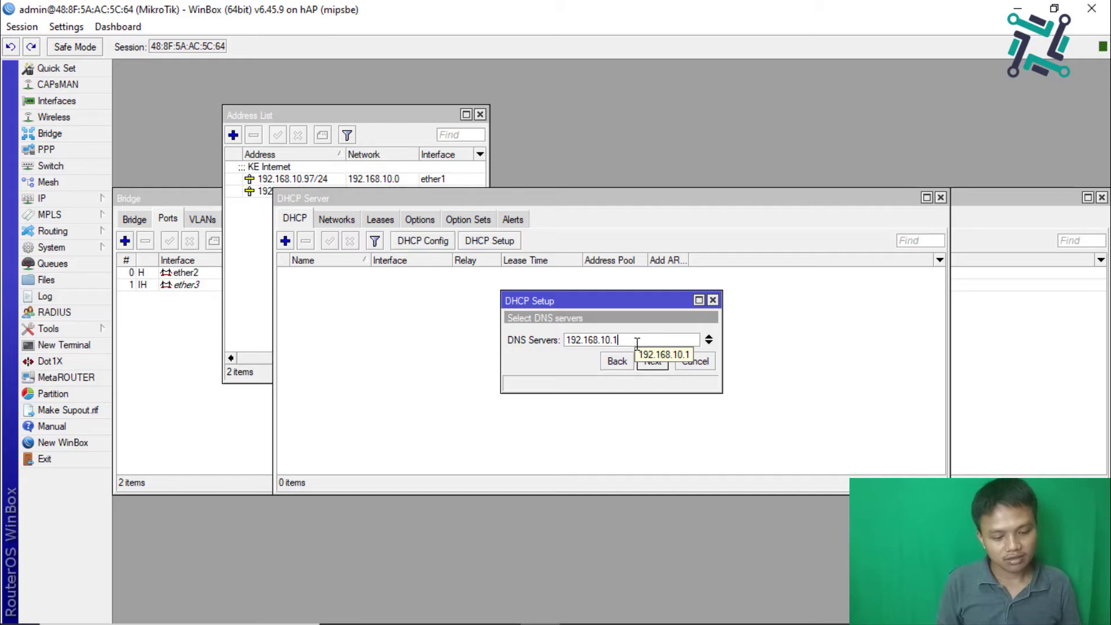
pyautogui.click(651, 362)
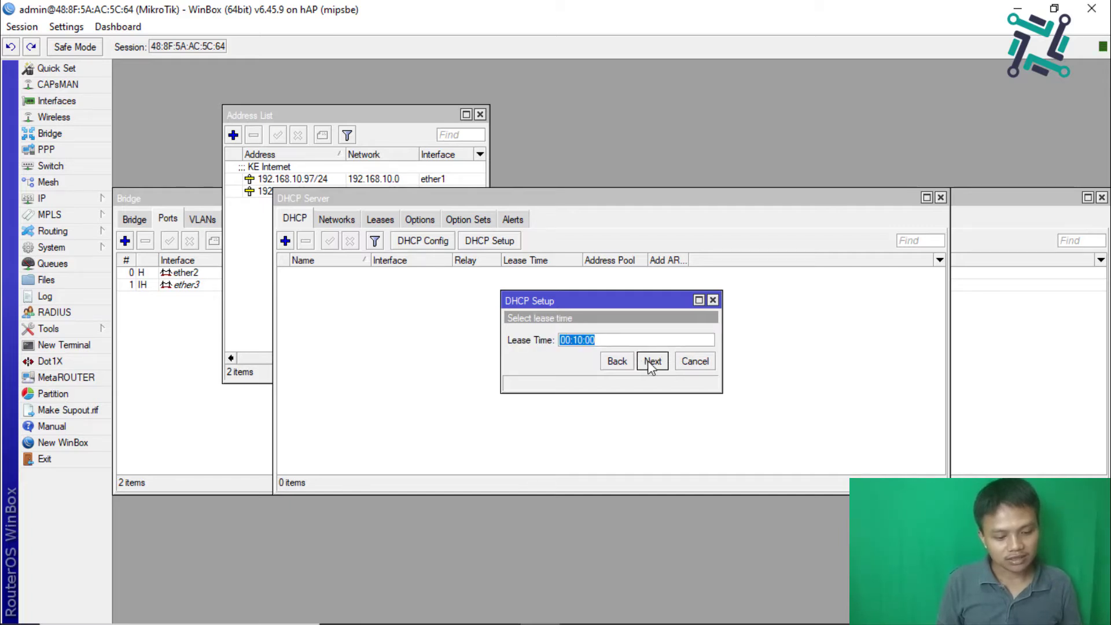
pyautogui.click(651, 363)
pyautogui.click(615, 338)
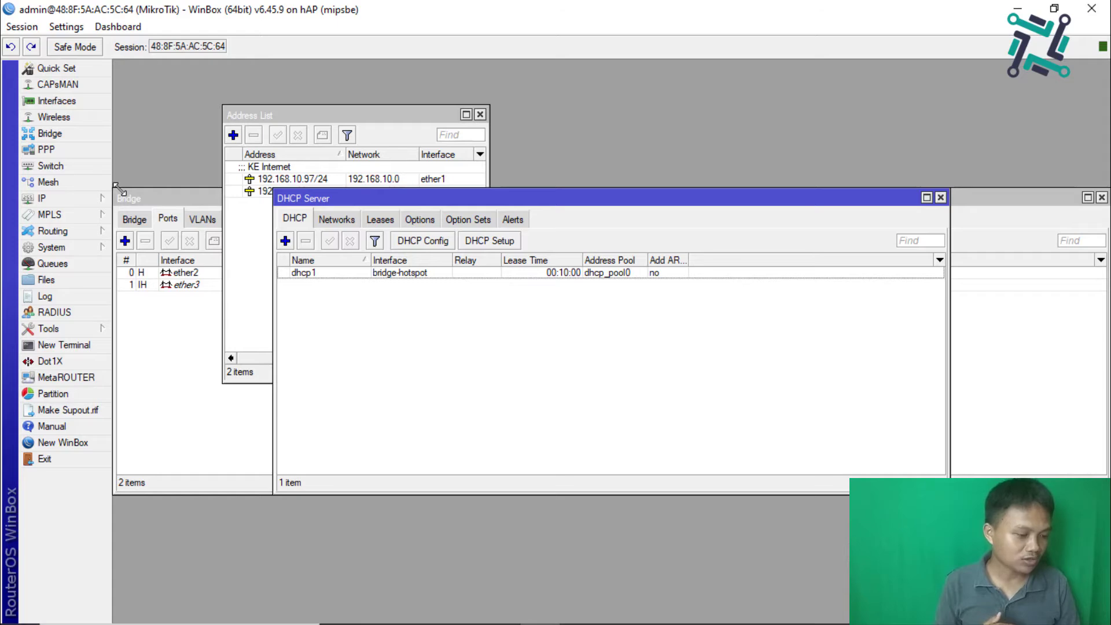
# Step: Start the Hotspot Setup wizard on interface bridge-hotspot
pyautogui.click(46, 198)
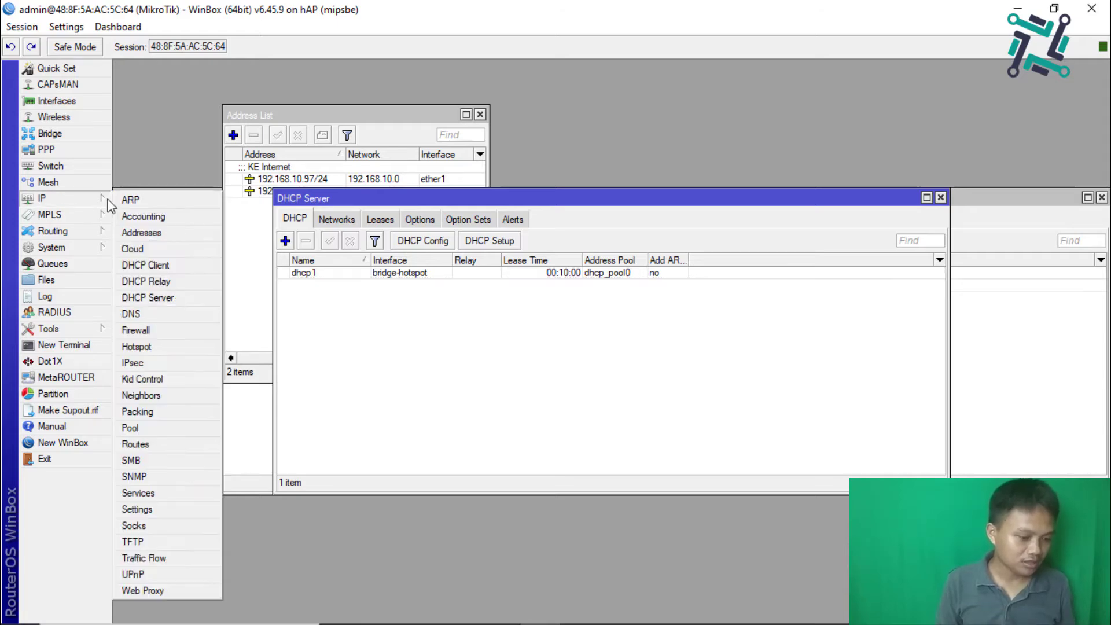
pyautogui.click(152, 344)
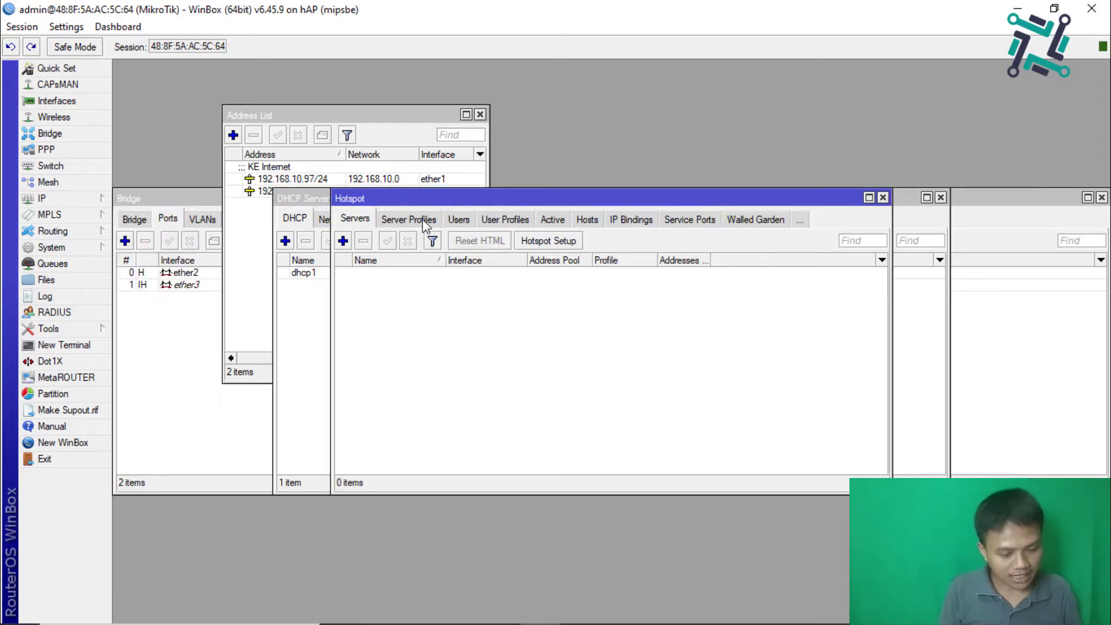
pyautogui.click(557, 241)
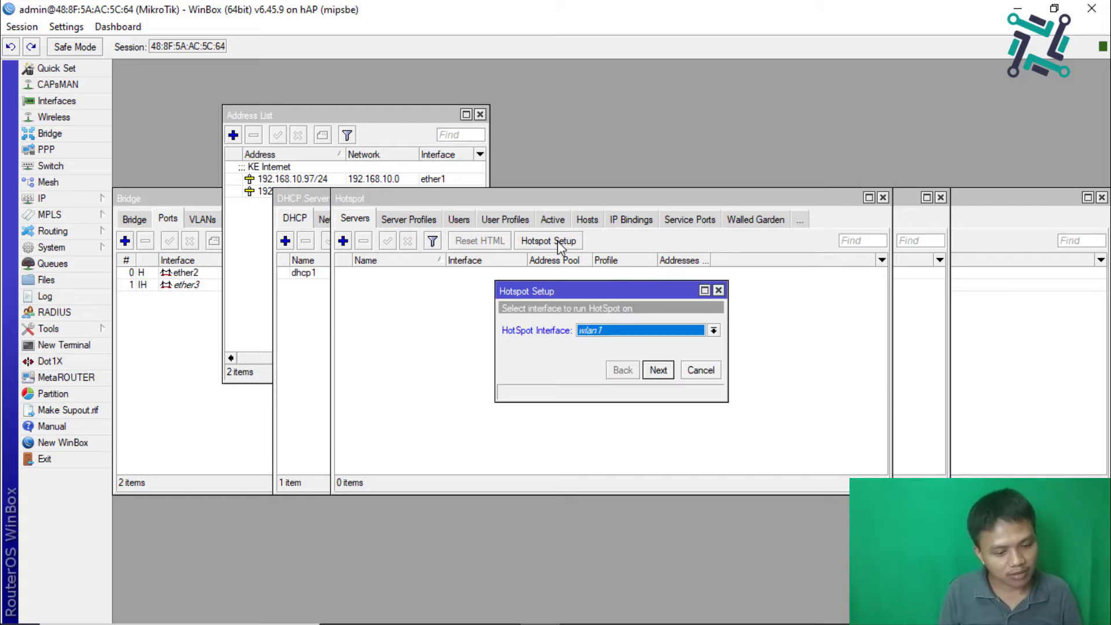
pyautogui.click(618, 333)
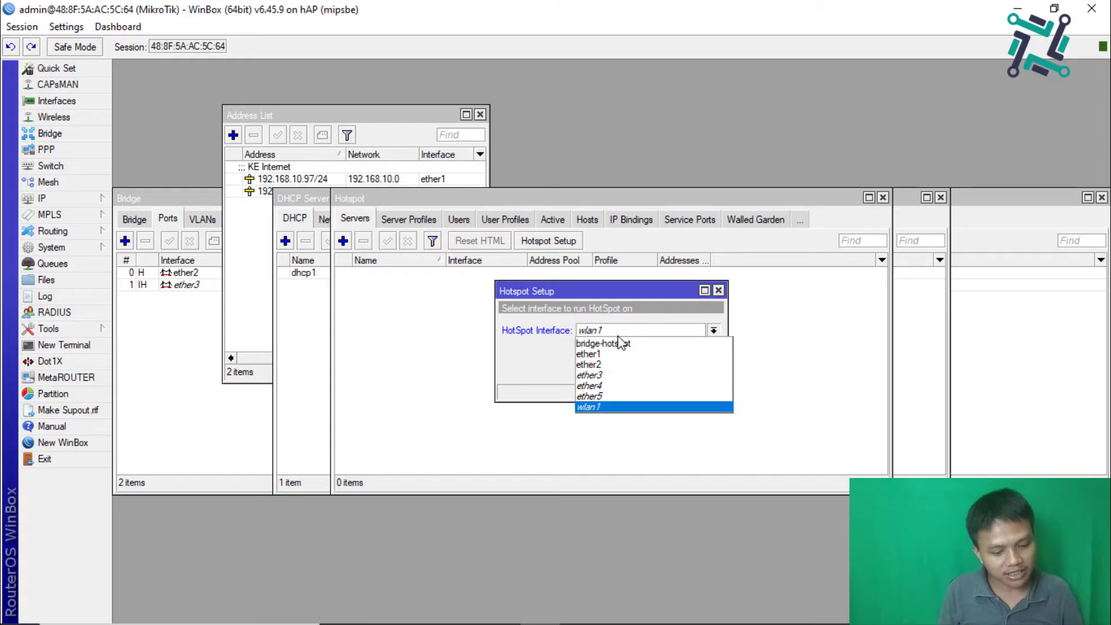
pyautogui.click(618, 341)
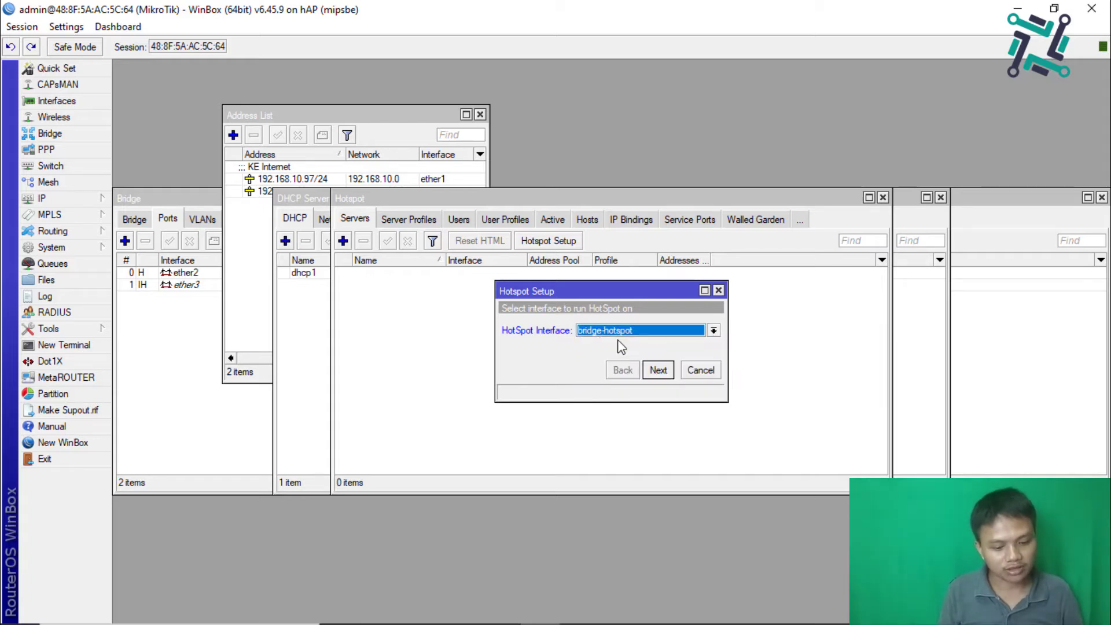
pyautogui.click(656, 370)
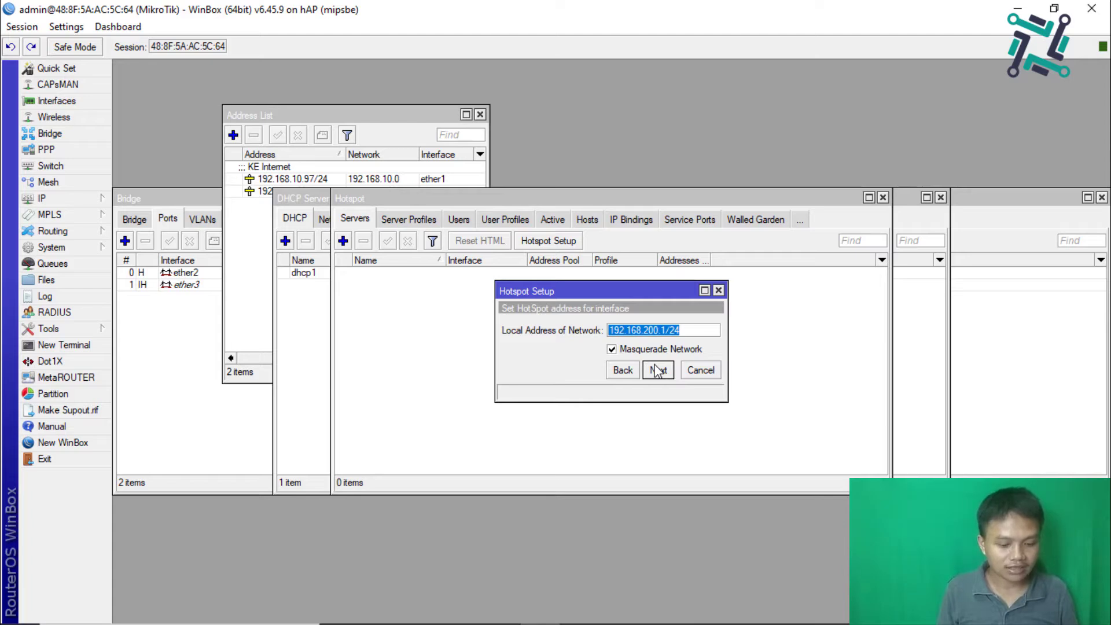
# Step: Accept the default address, pool, no certificate, no SMTP and DNS 192.168.10.1
pyautogui.click(656, 370)
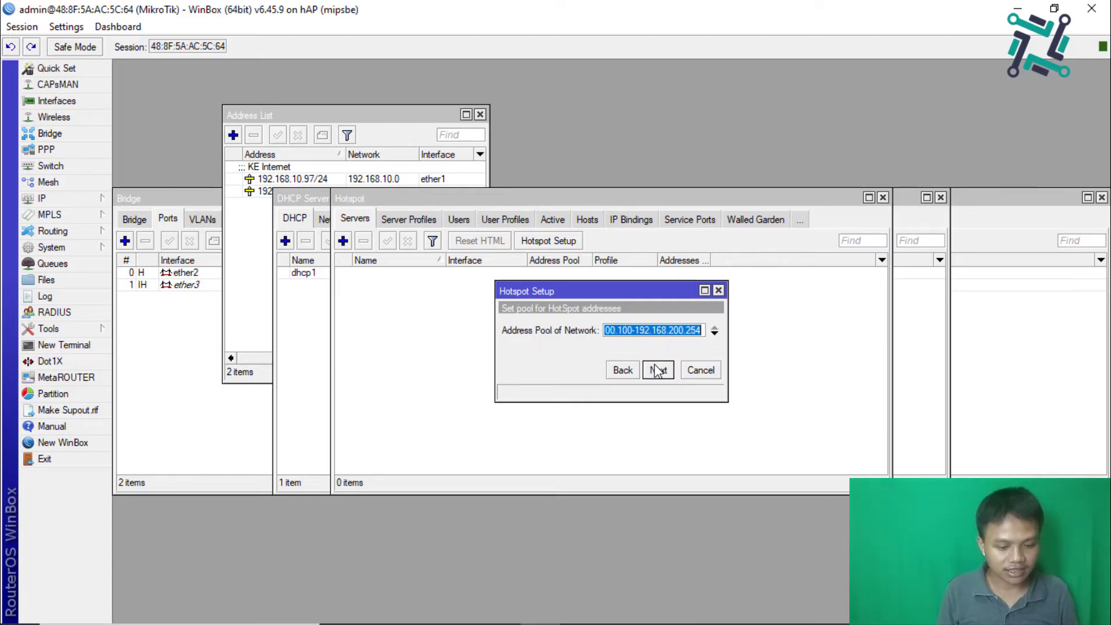
pyautogui.click(659, 373)
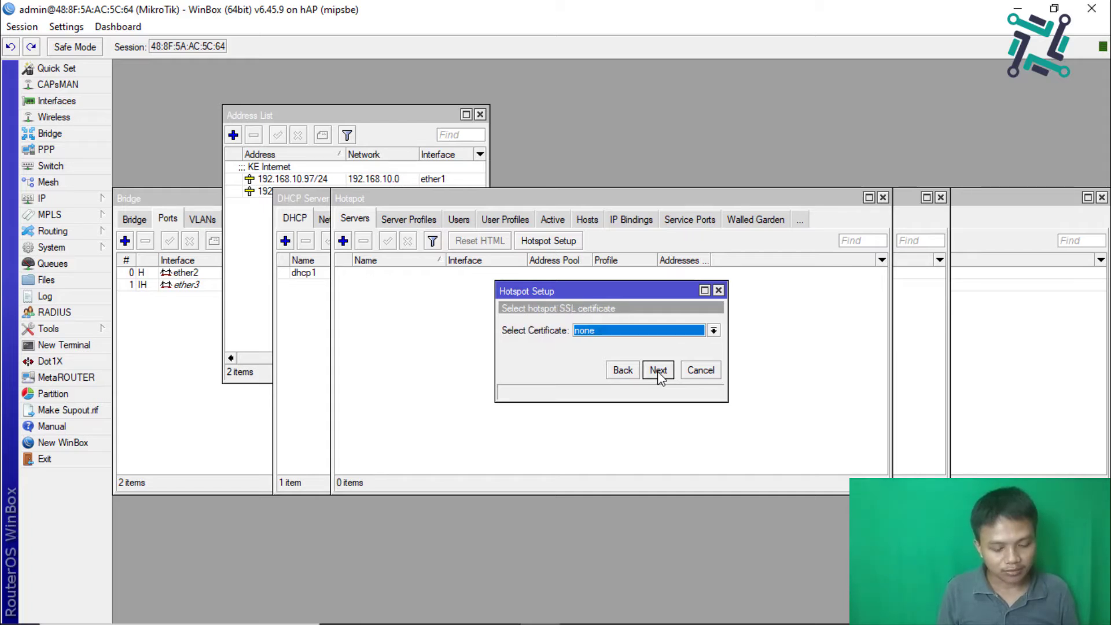
pyautogui.click(658, 370)
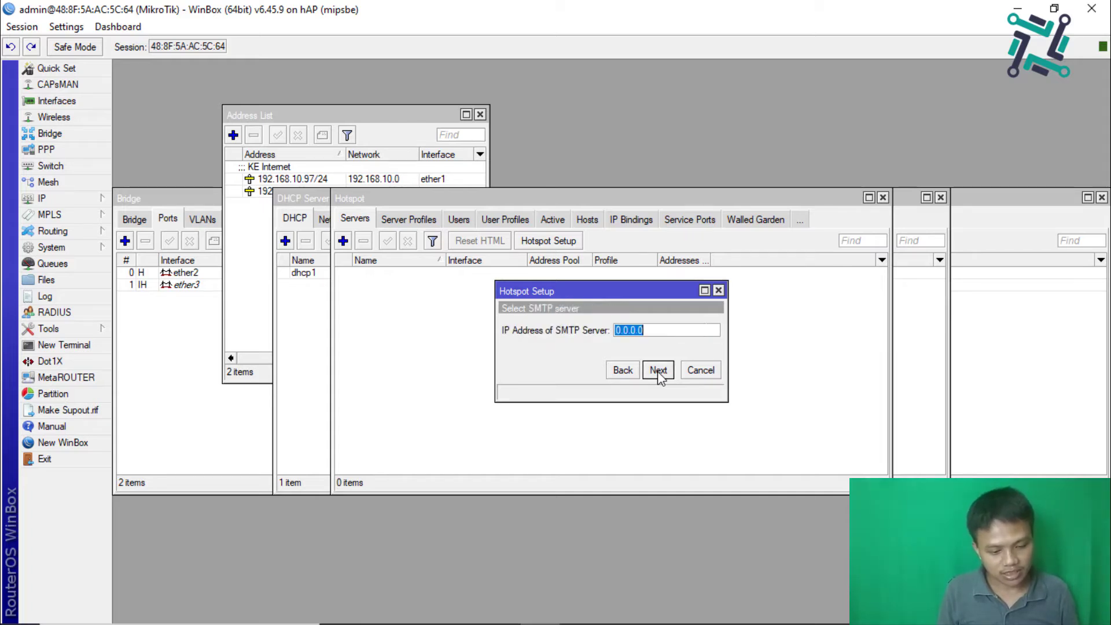
pyautogui.click(659, 372)
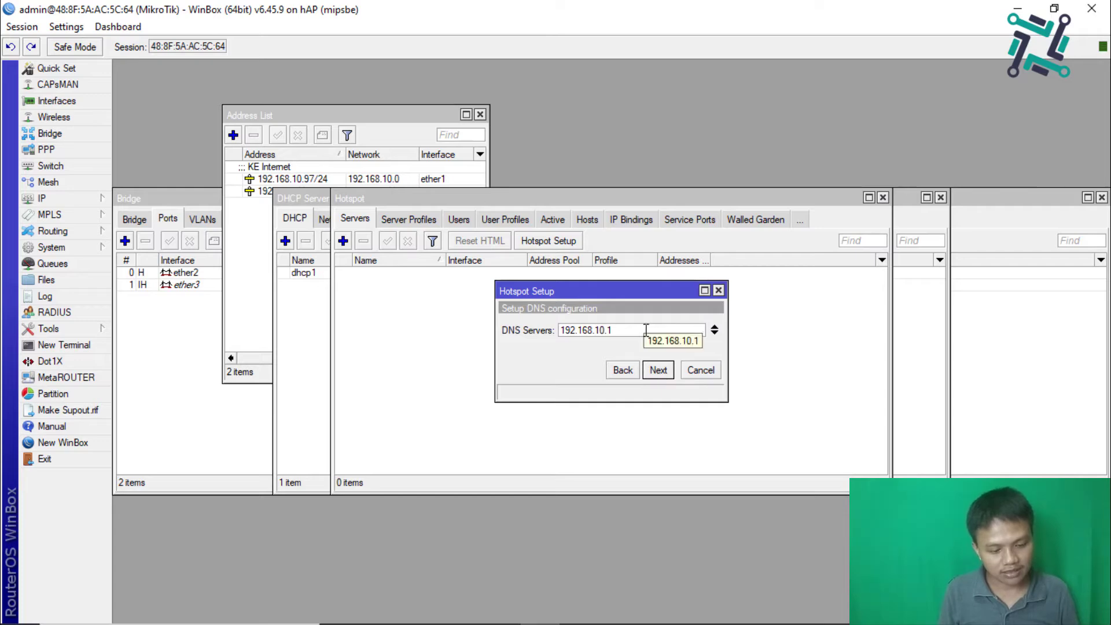
pyautogui.click(656, 370)
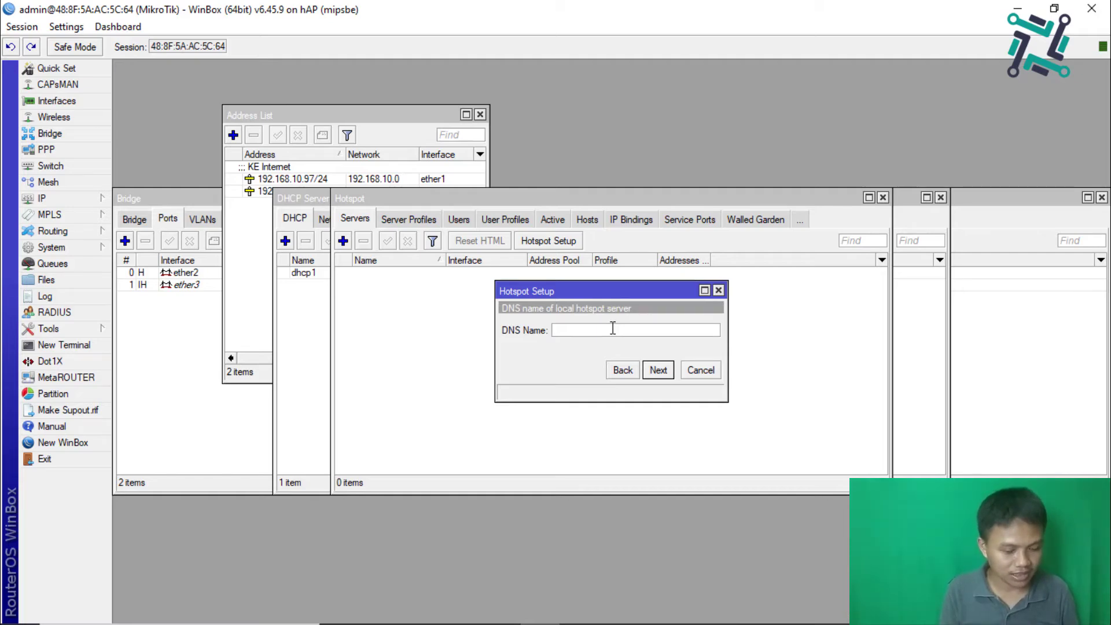
pyautogui.write('w')
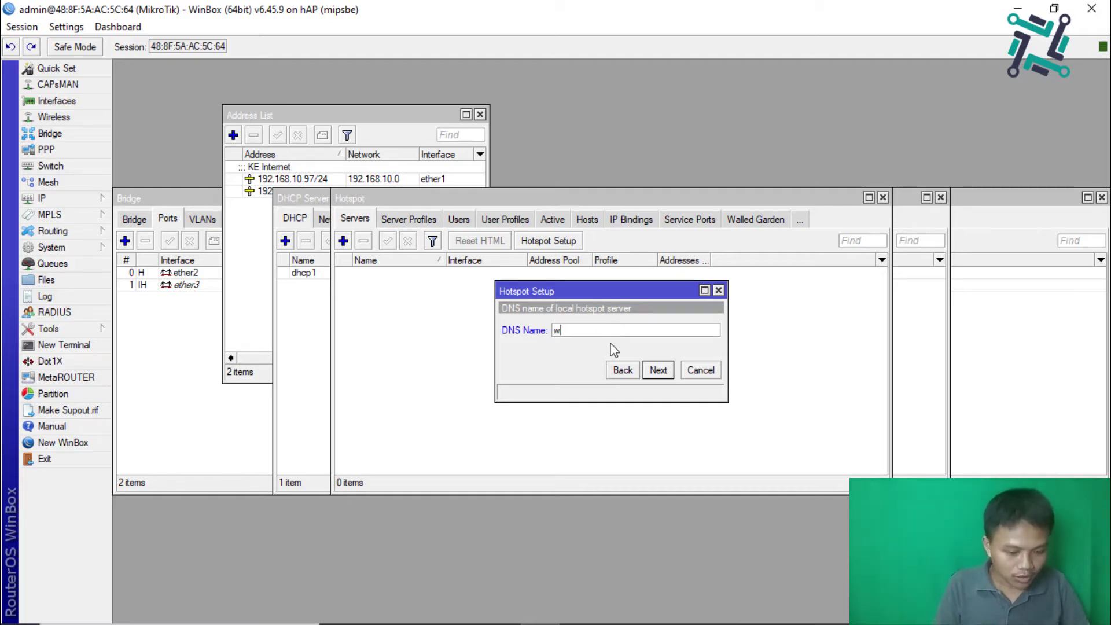
pyautogui.write('ww.asep')
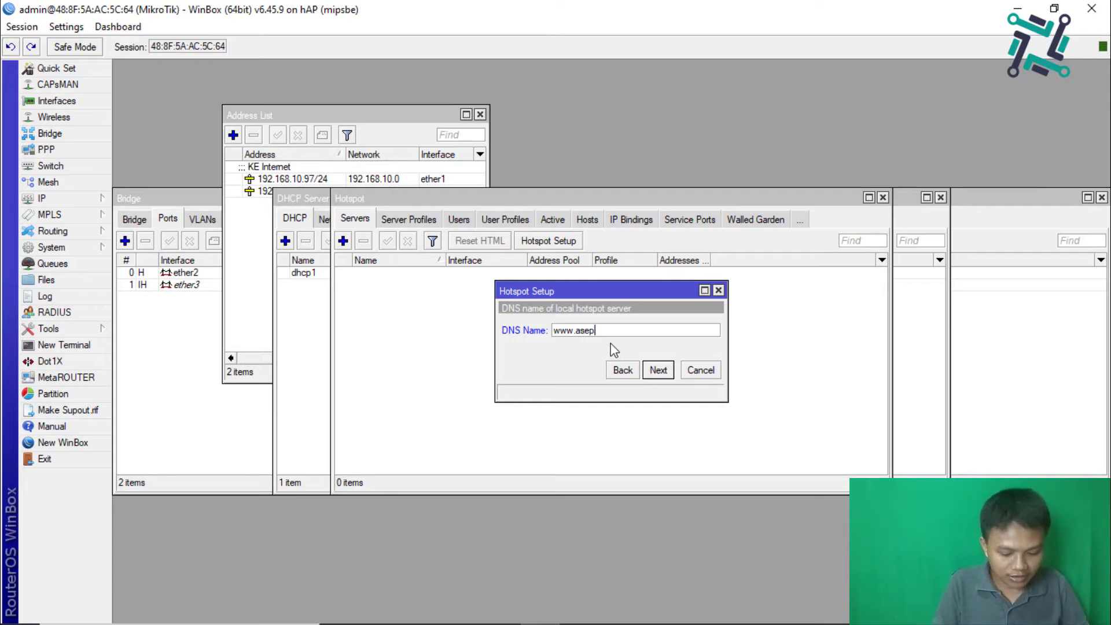
pyautogui.write('it.net')
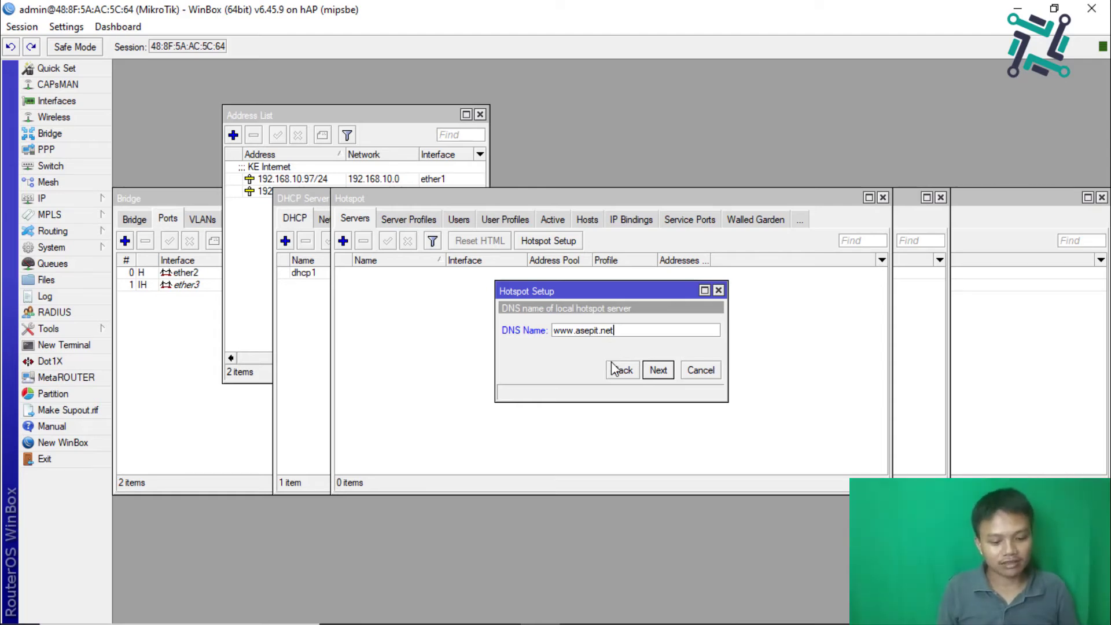
pyautogui.click(616, 370)
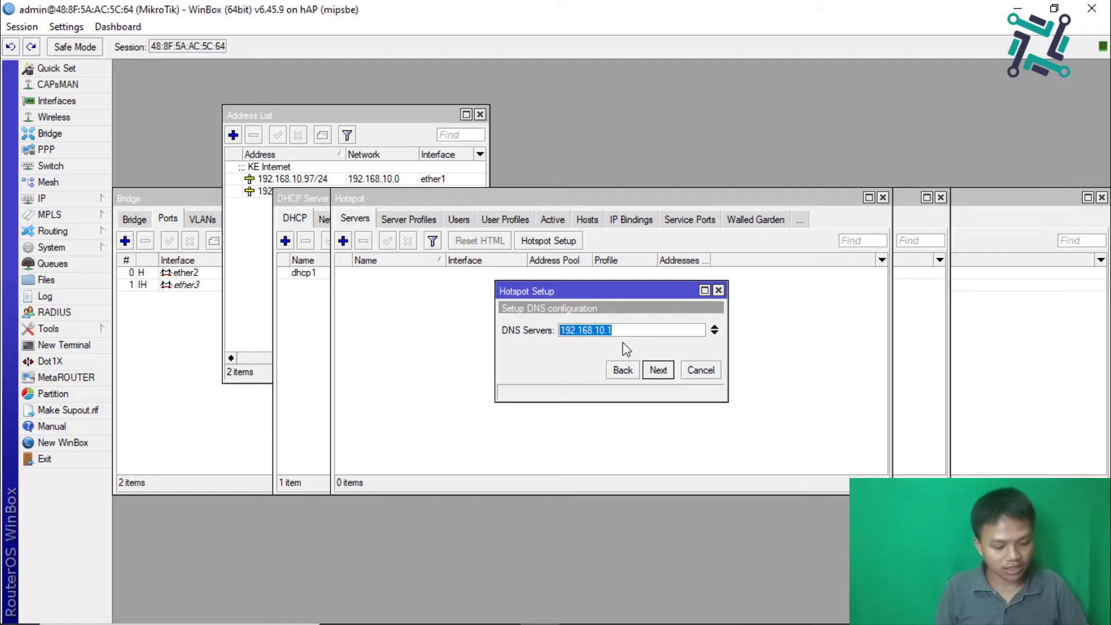
pyautogui.write('192.1')
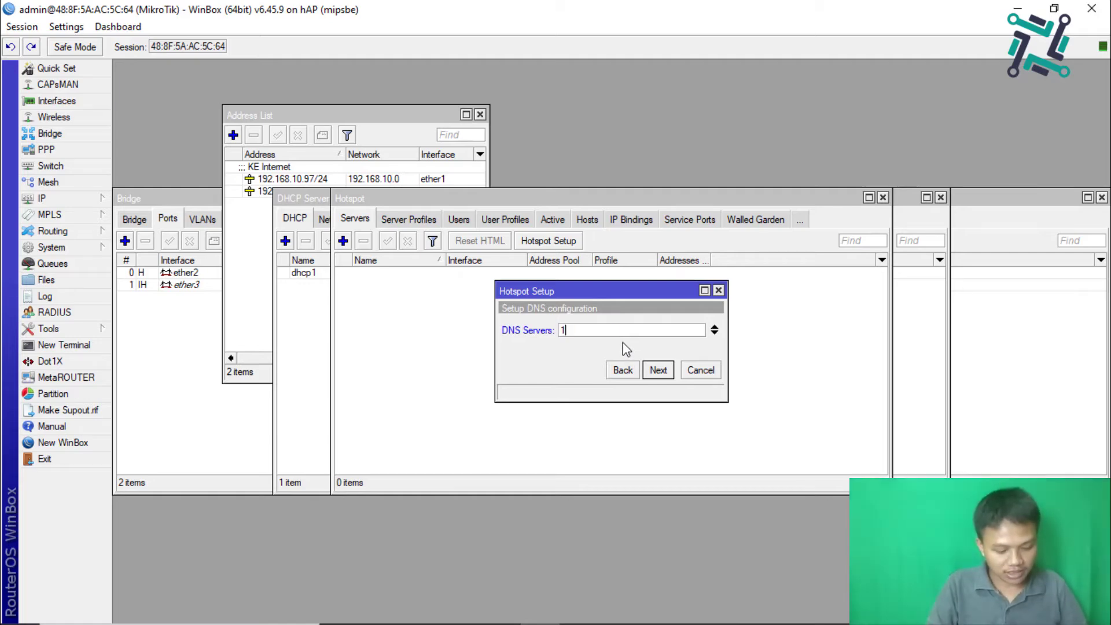
pyautogui.write('68.2')
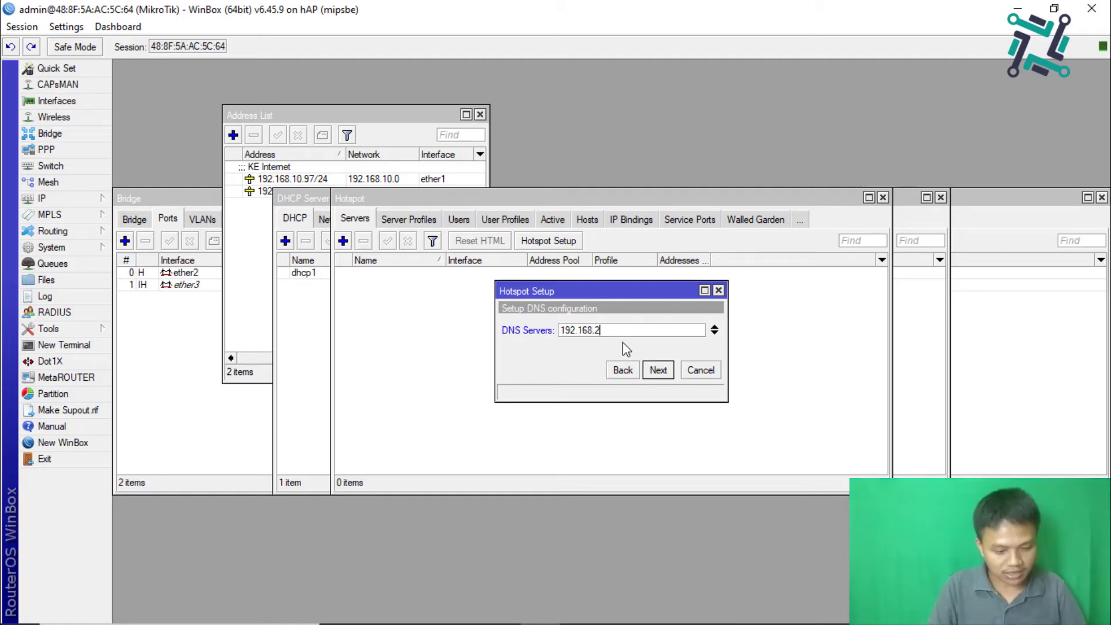
pyautogui.write('00.1')
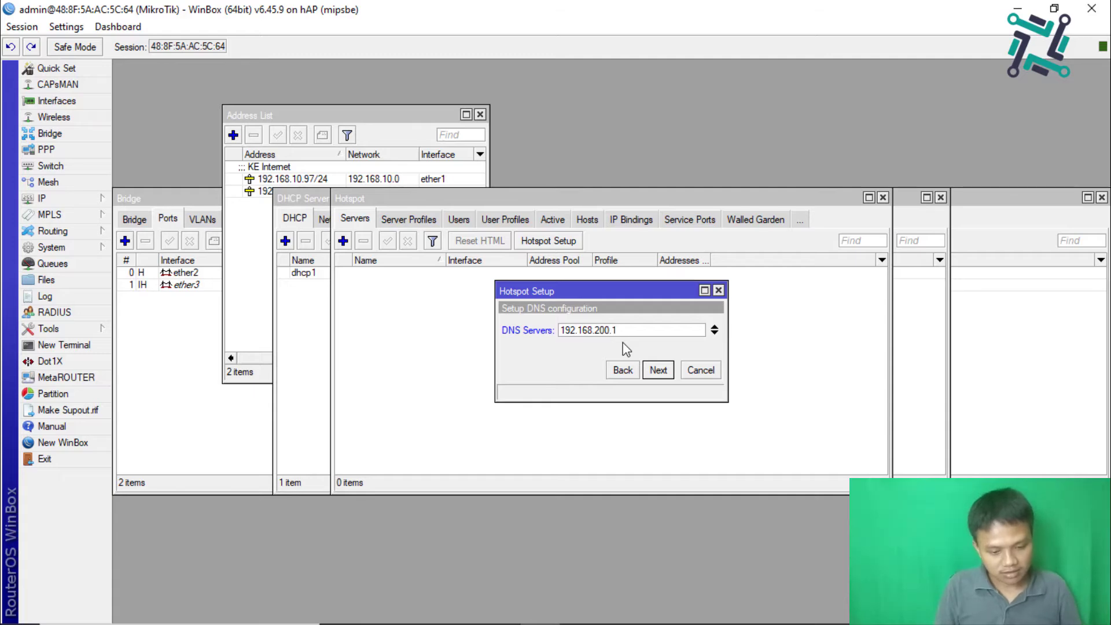
pyautogui.click(664, 372)
pyautogui.click(640, 332)
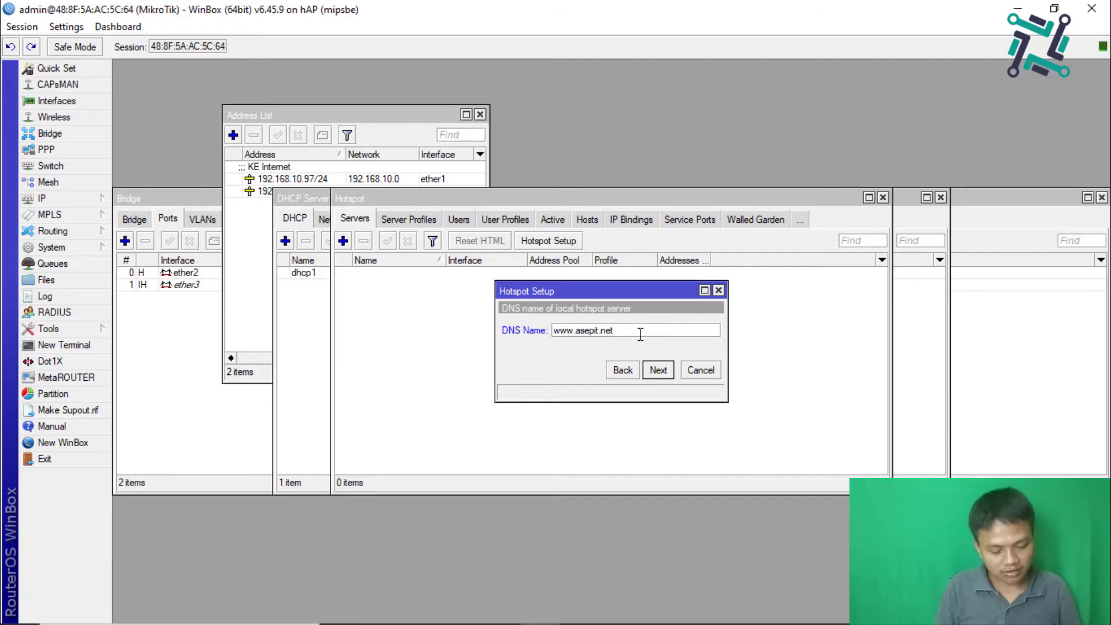
pyautogui.click(658, 374)
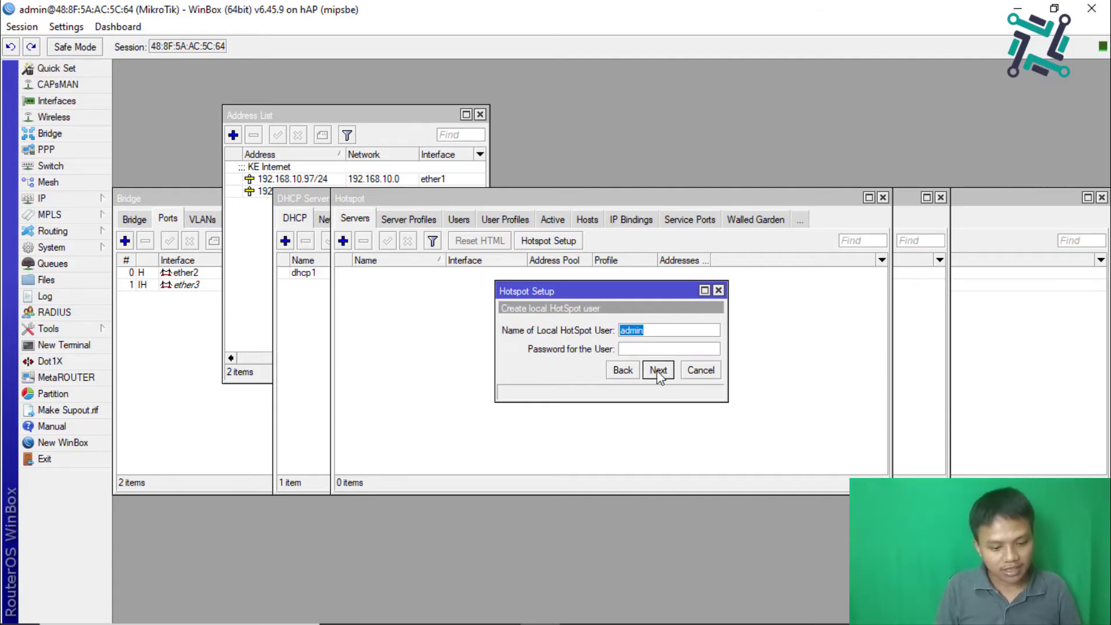
# Step: Enter the local hotspot user's password and finish the Hotspot Setup wizard
pyautogui.click(644, 347)
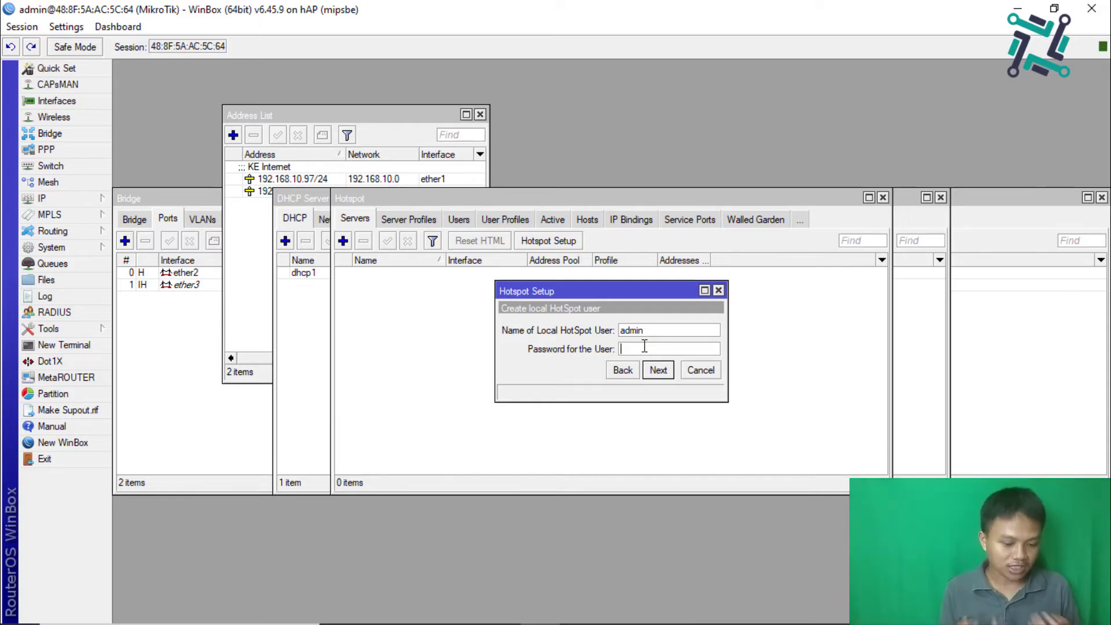
pyautogui.write('1234')
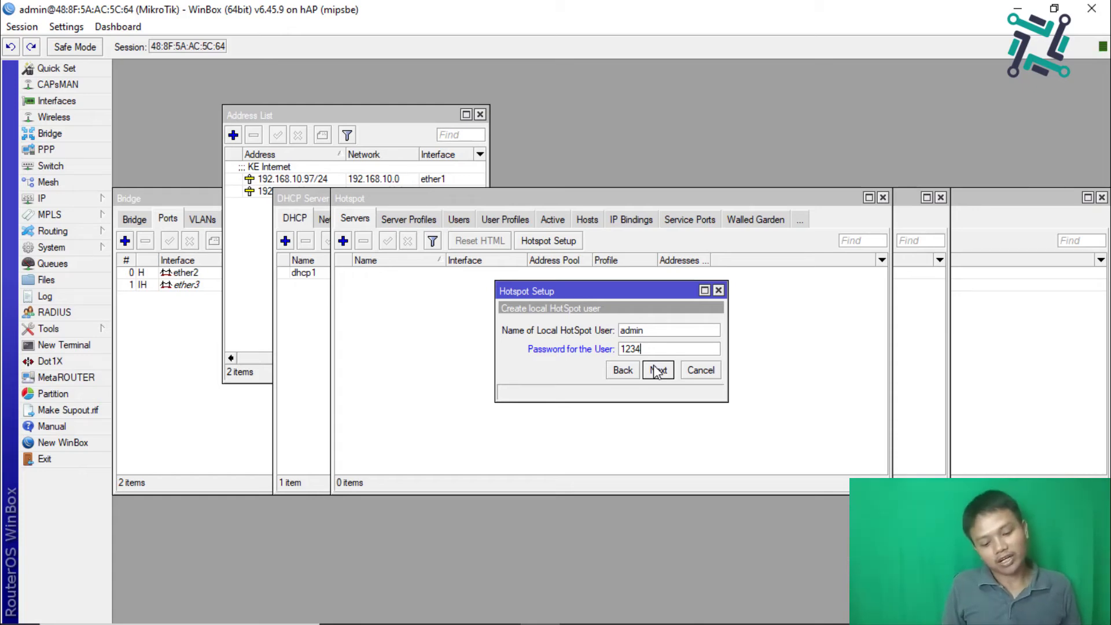
pyautogui.click(657, 370)
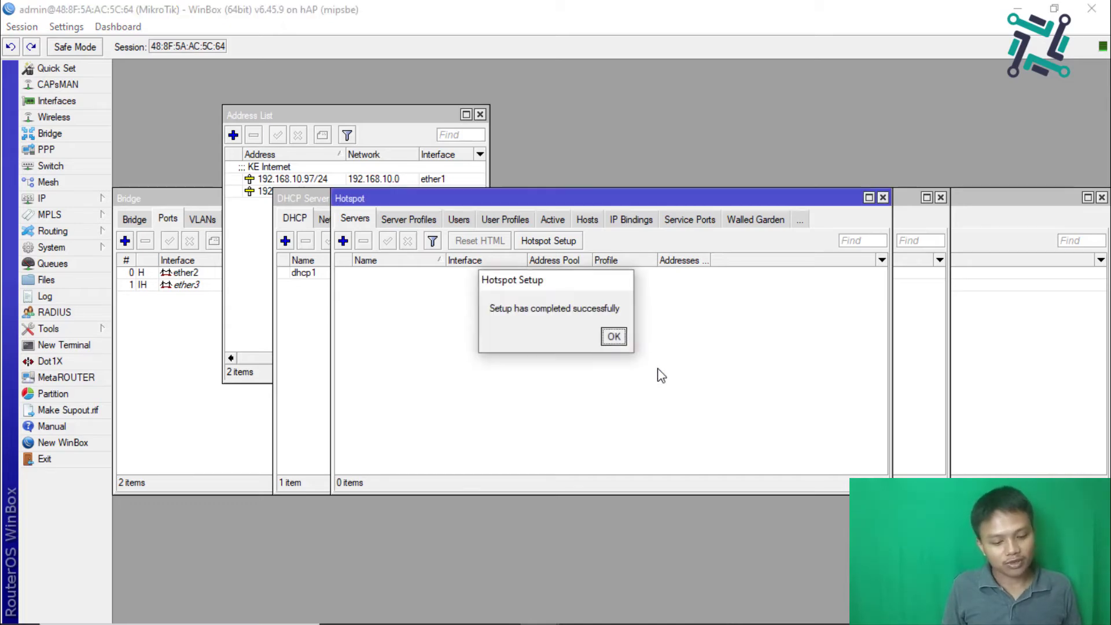
# Step: Dismiss the hotspot setup-complete message and close WinBox
pyautogui.click(613, 337)
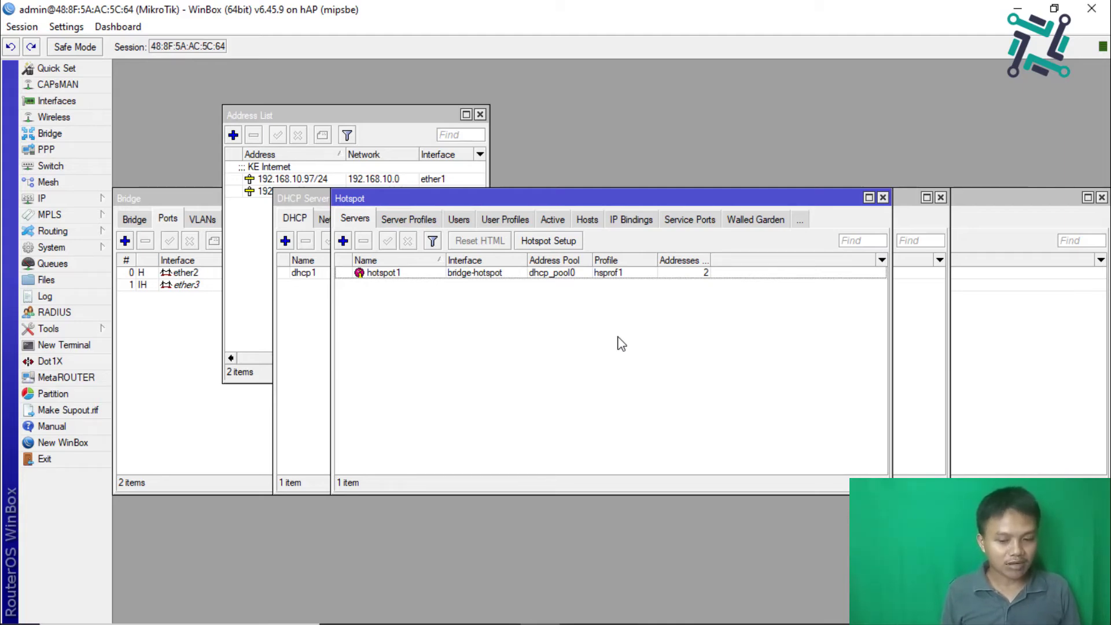
pyautogui.click(1102, 9)
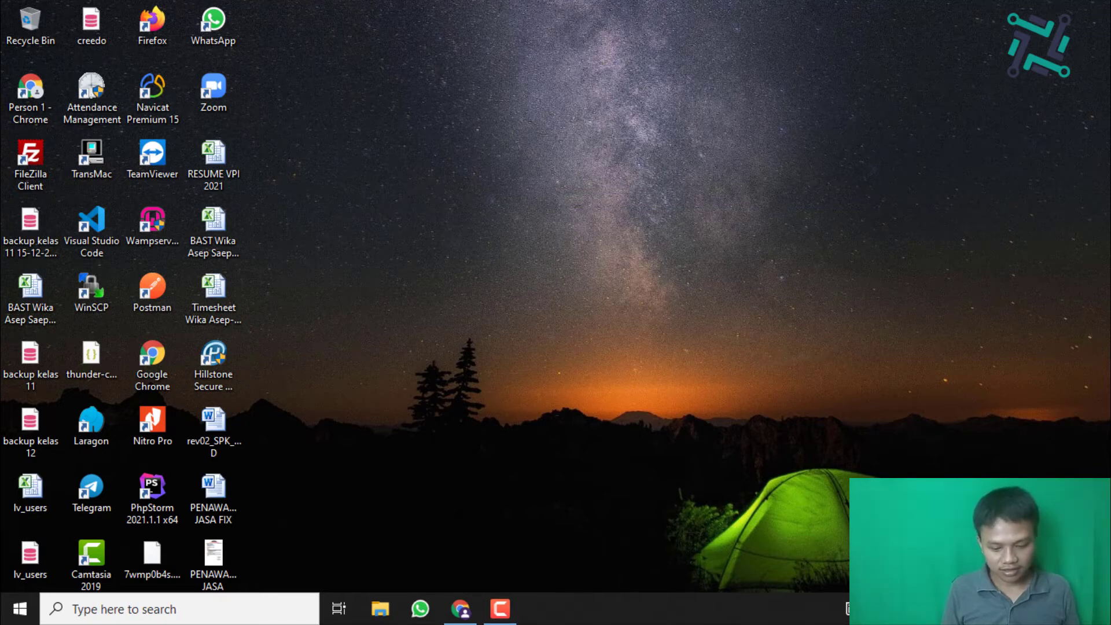
# Step: Go from Settings' Ethernet page, via advanced sharing options, to the Network Connections adapter list
pyautogui.click(978, 578)
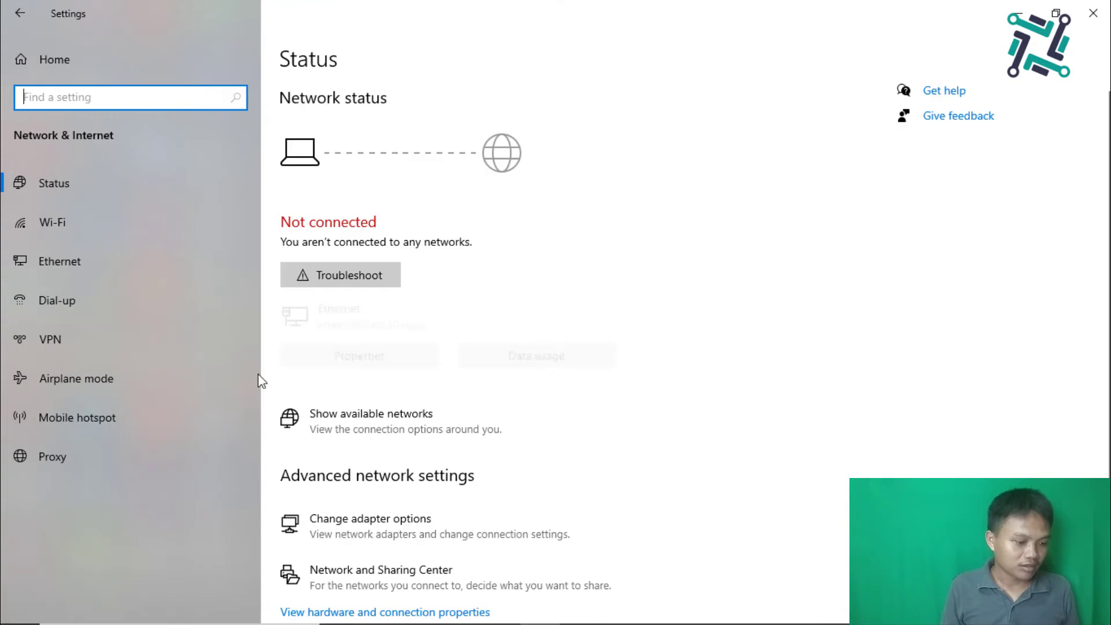
pyautogui.click(82, 253)
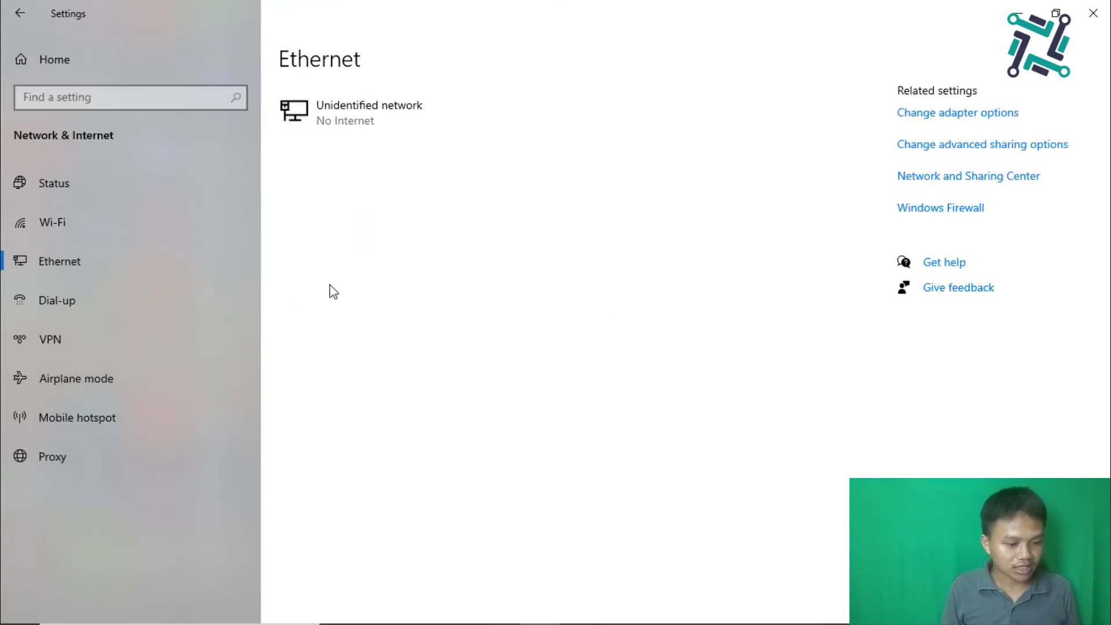
pyautogui.click(941, 152)
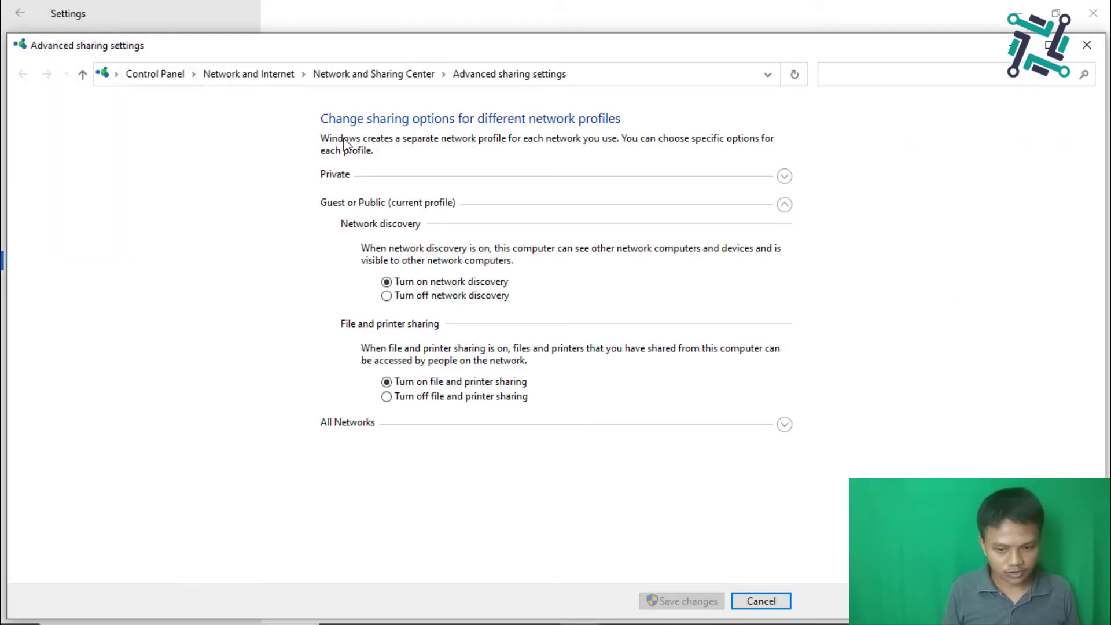
pyautogui.click(1086, 44)
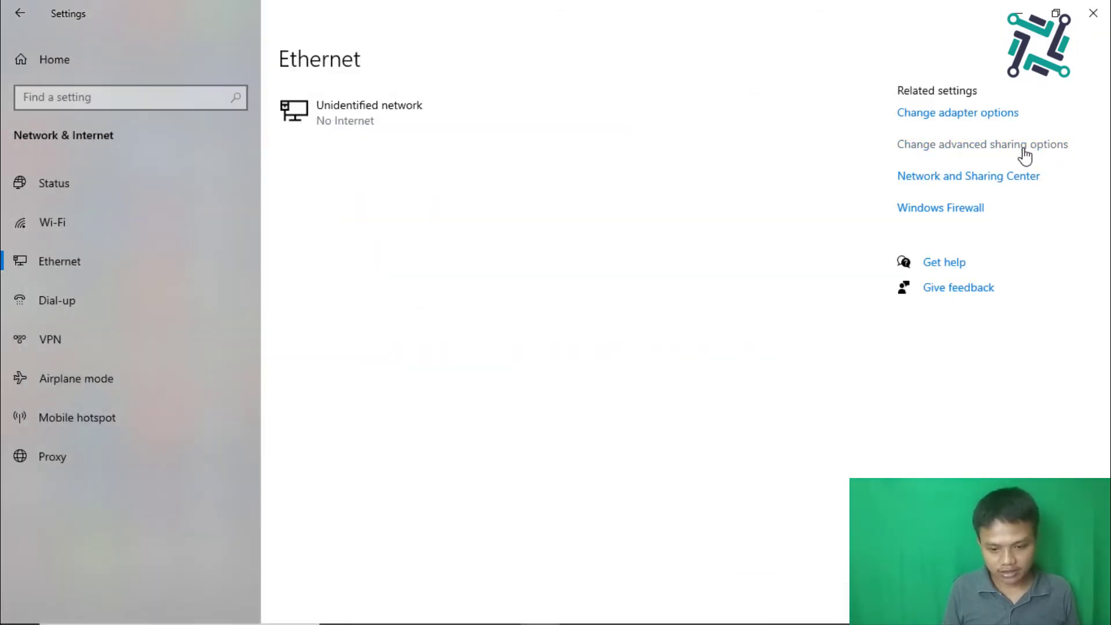
pyautogui.click(989, 122)
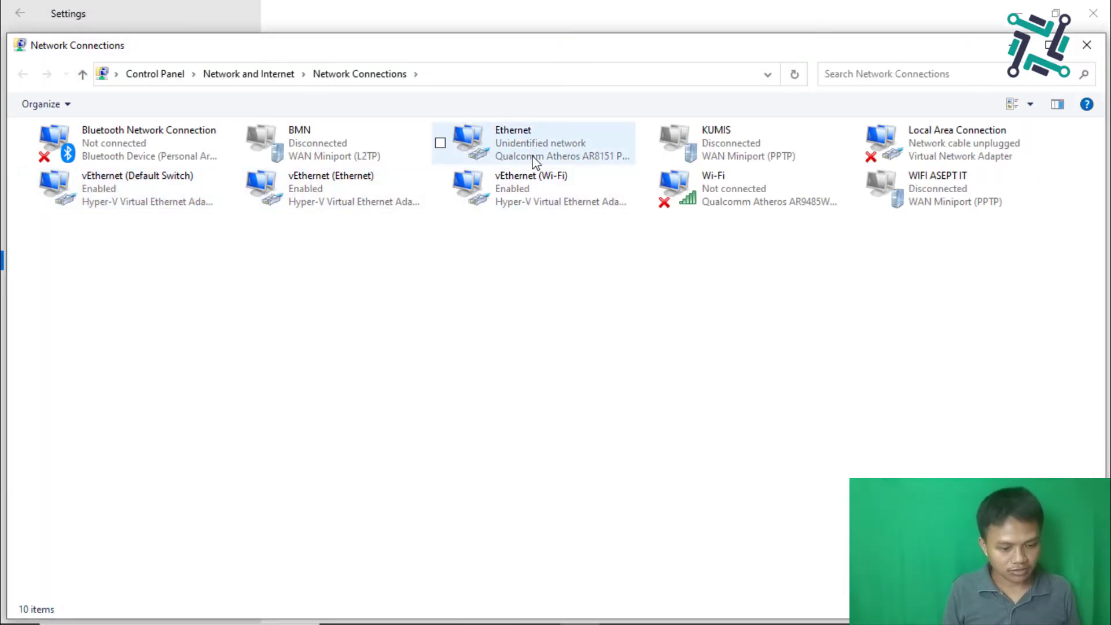
# Step: Set Ethernet's IPv4 to obtain IP and DNS automatically, then allow discovery on Network 3
pyautogui.click(535, 161)
pyautogui.rightClick(533, 156)
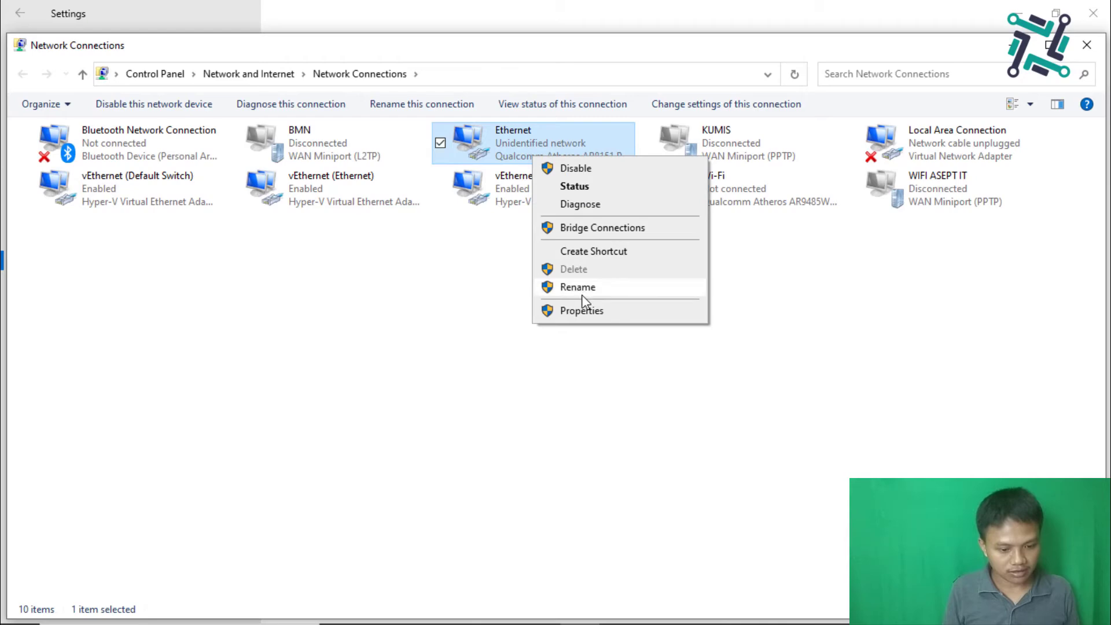
pyautogui.click(580, 310)
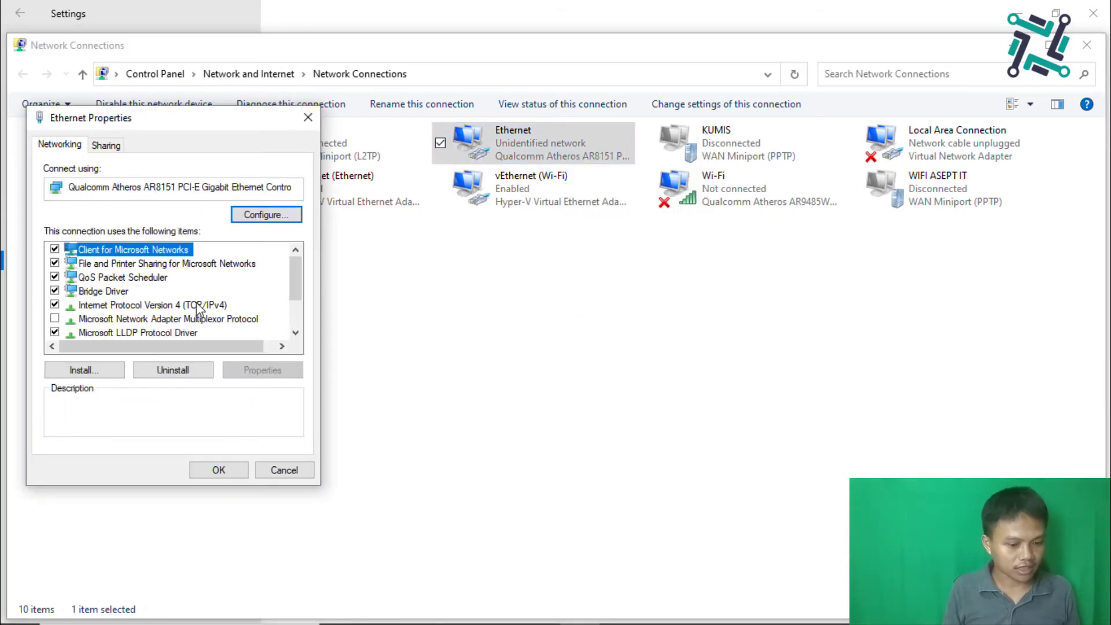
pyautogui.doubleClick(197, 305)
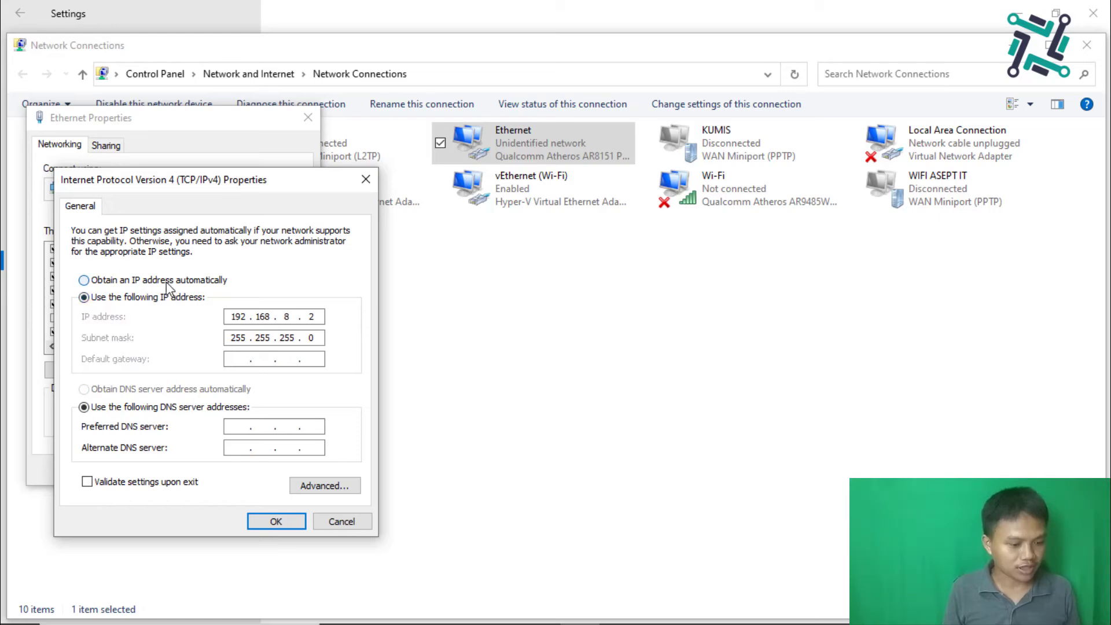
pyautogui.click(167, 281)
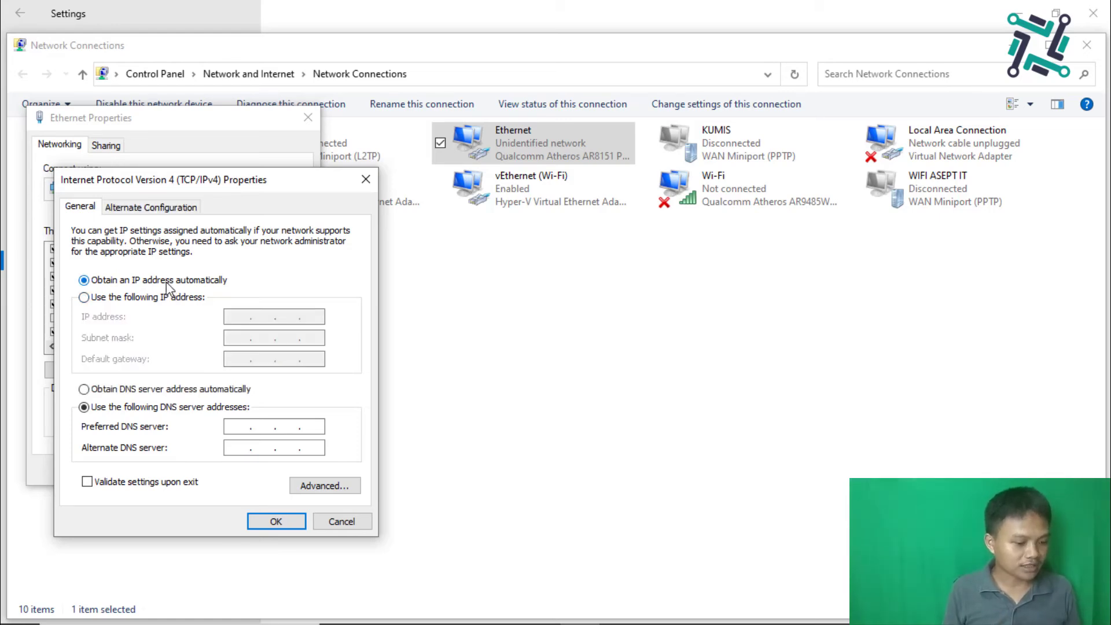
pyautogui.click(167, 390)
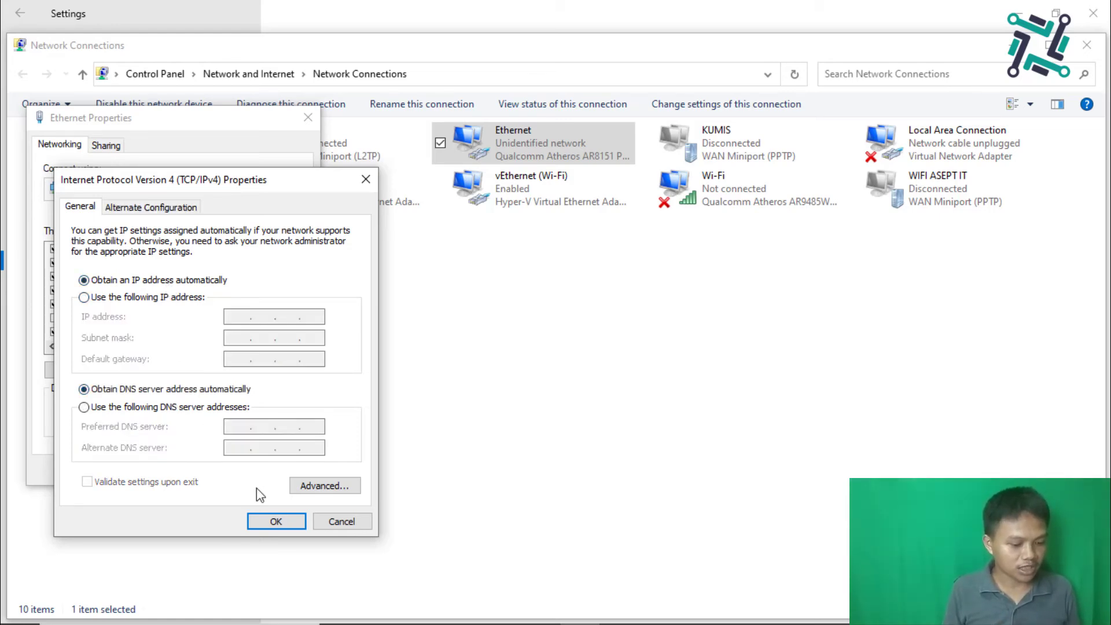
pyautogui.click(267, 519)
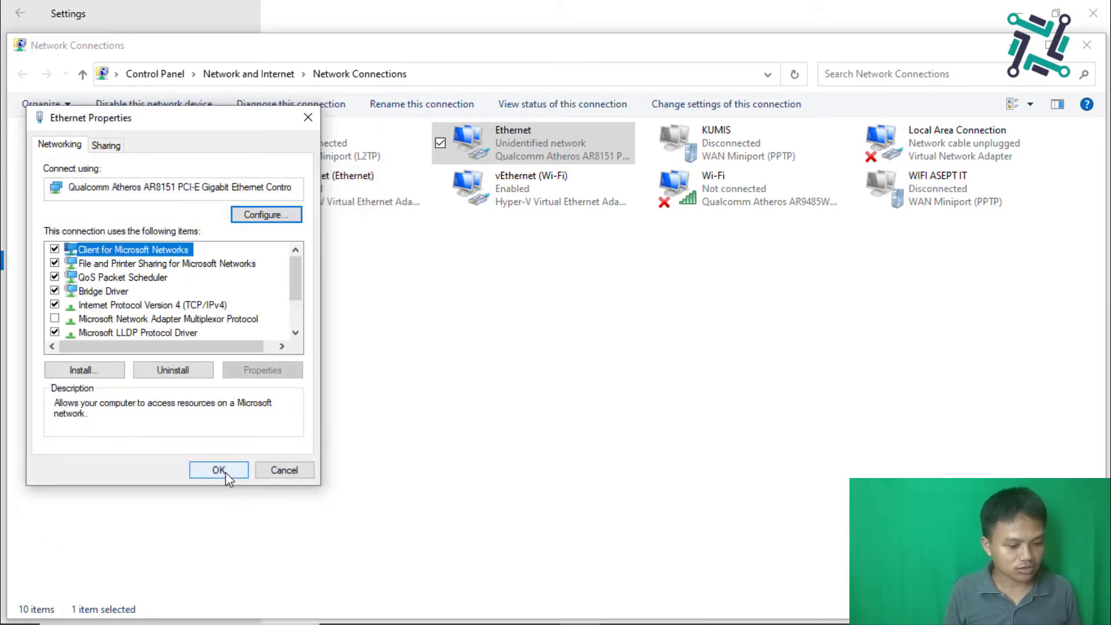
pyautogui.click(225, 475)
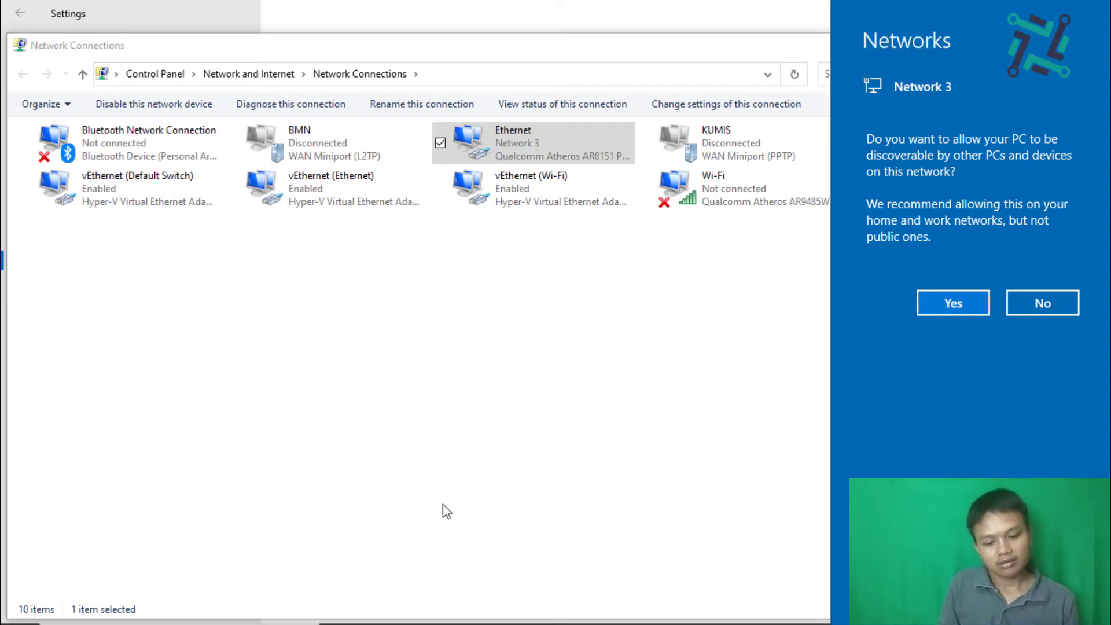
pyautogui.click(941, 303)
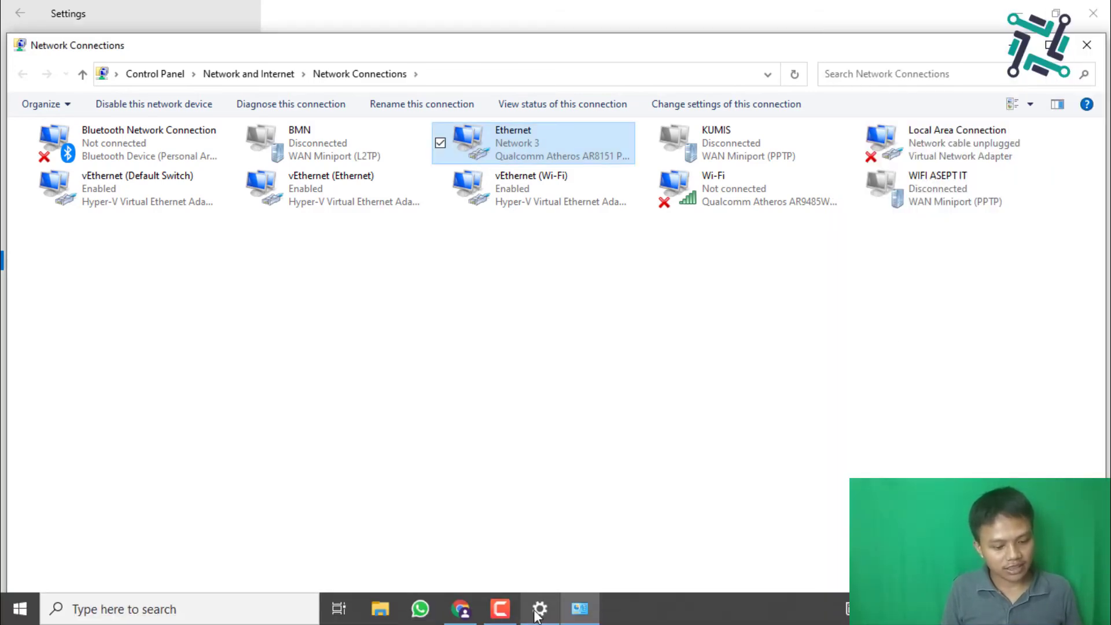
# Step: Try loading google.com in Chrome
pyautogui.click(460, 608)
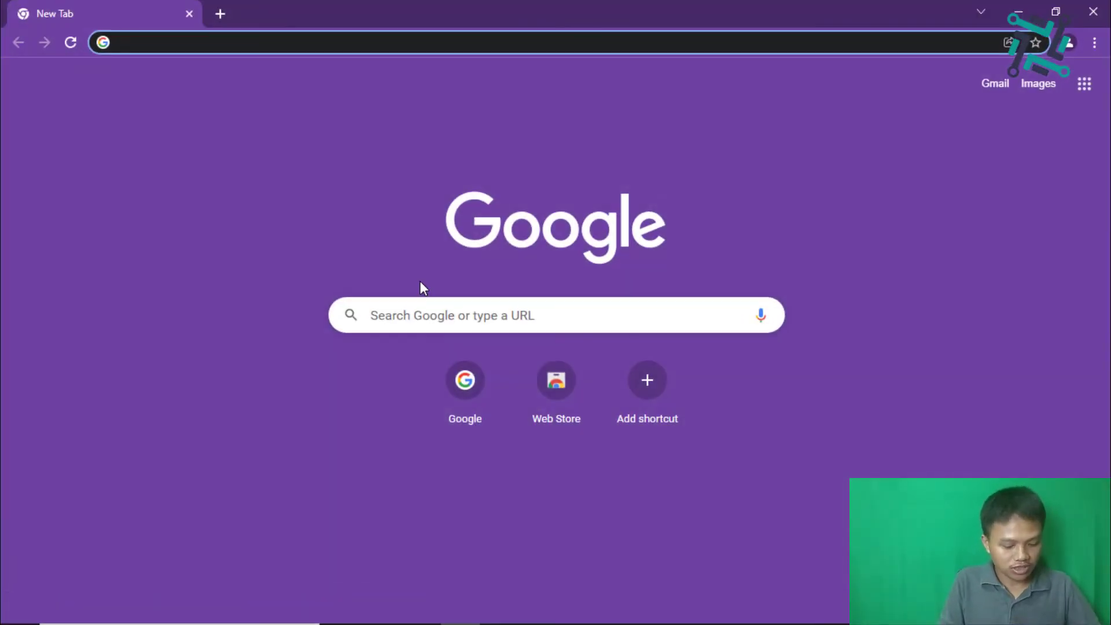
pyautogui.write('goo')
pyautogui.press('Return')
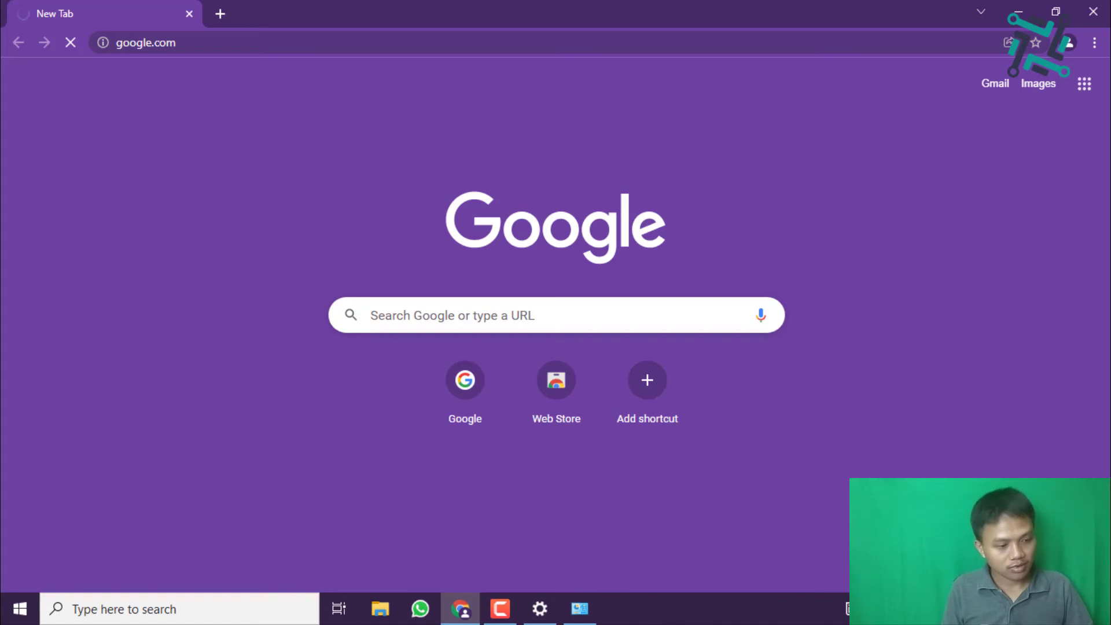
# Step: Check the Wi-Fi list, then minimize Chrome, Settings and Network Connections
pyautogui.click(957, 608)
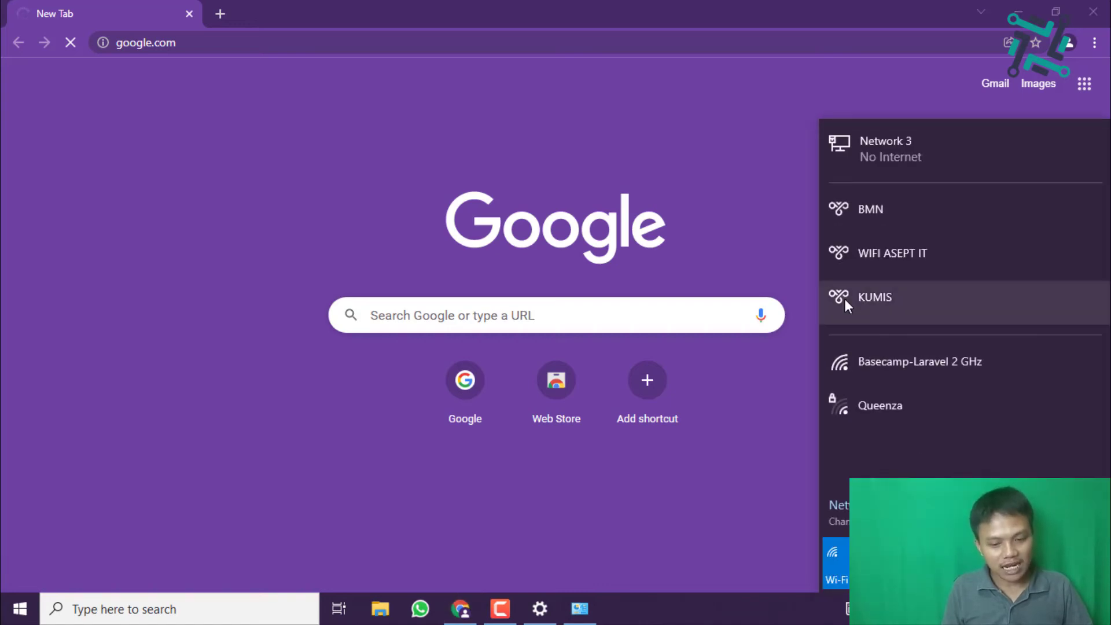
pyautogui.click(333, 35)
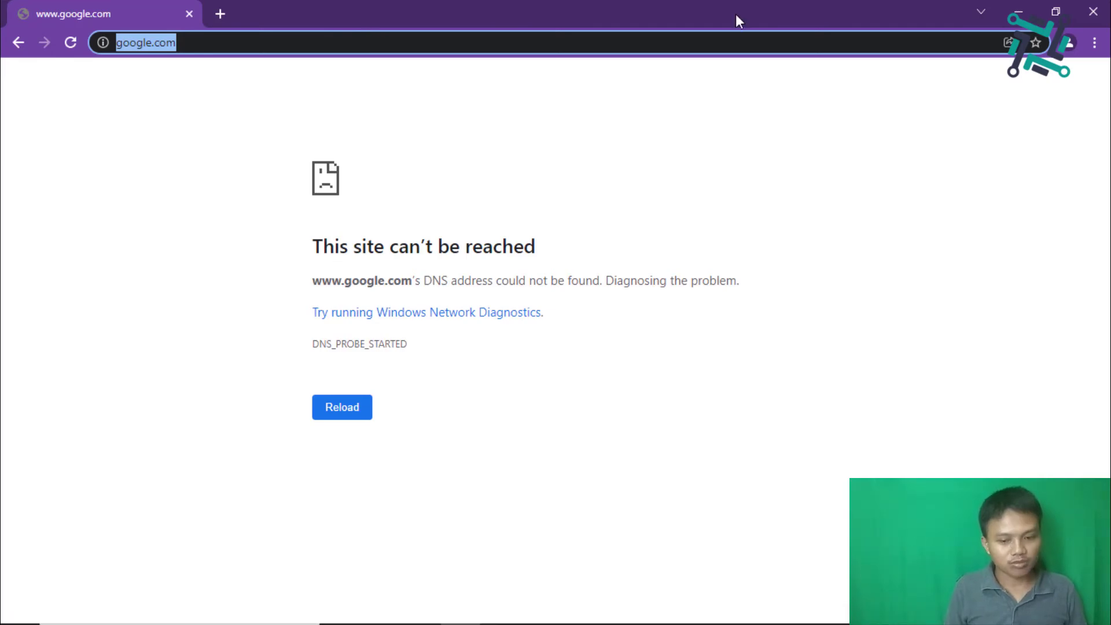
pyautogui.click(1028, 6)
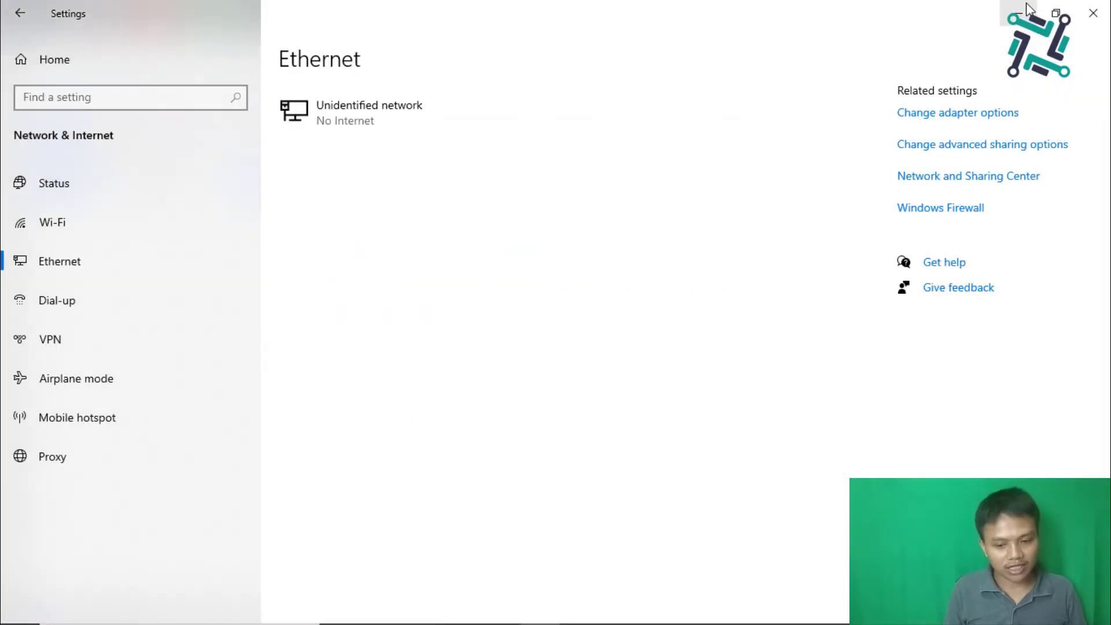
pyautogui.click(1028, 9)
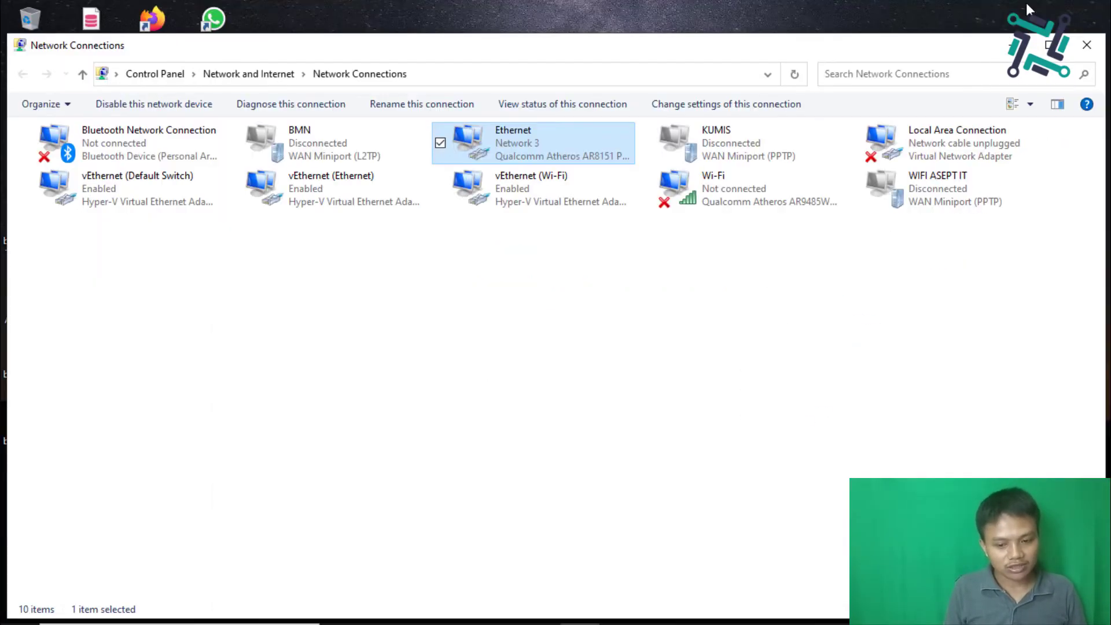
pyautogui.click(1014, 45)
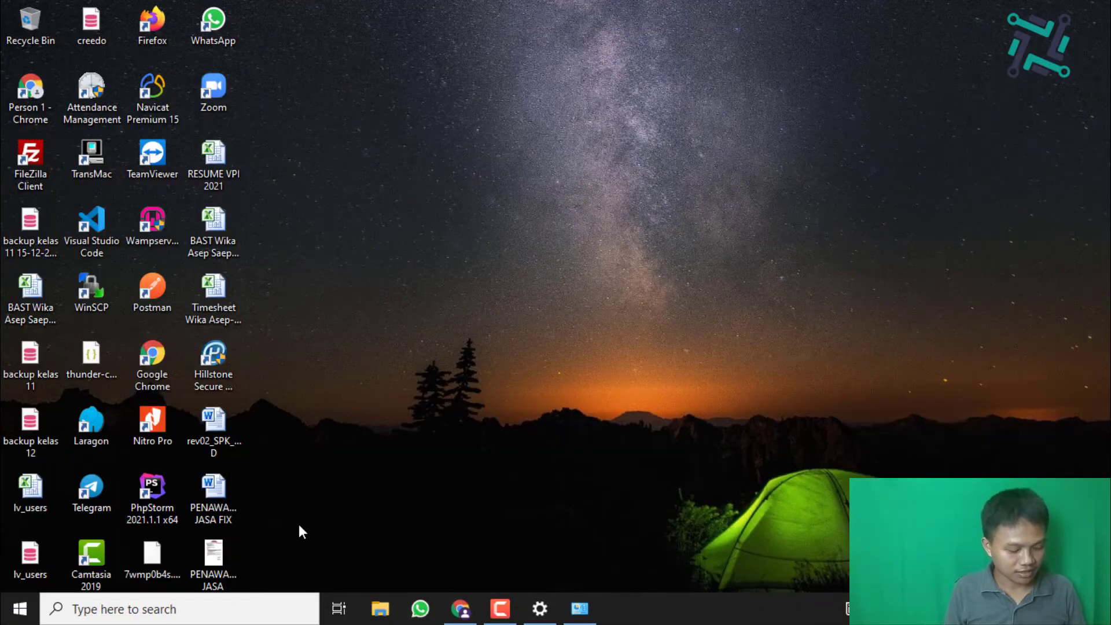
# Step: Launch WinBox from Start search and connect to the MikroTik router
pyautogui.press('super')
pyautogui.write('winb')
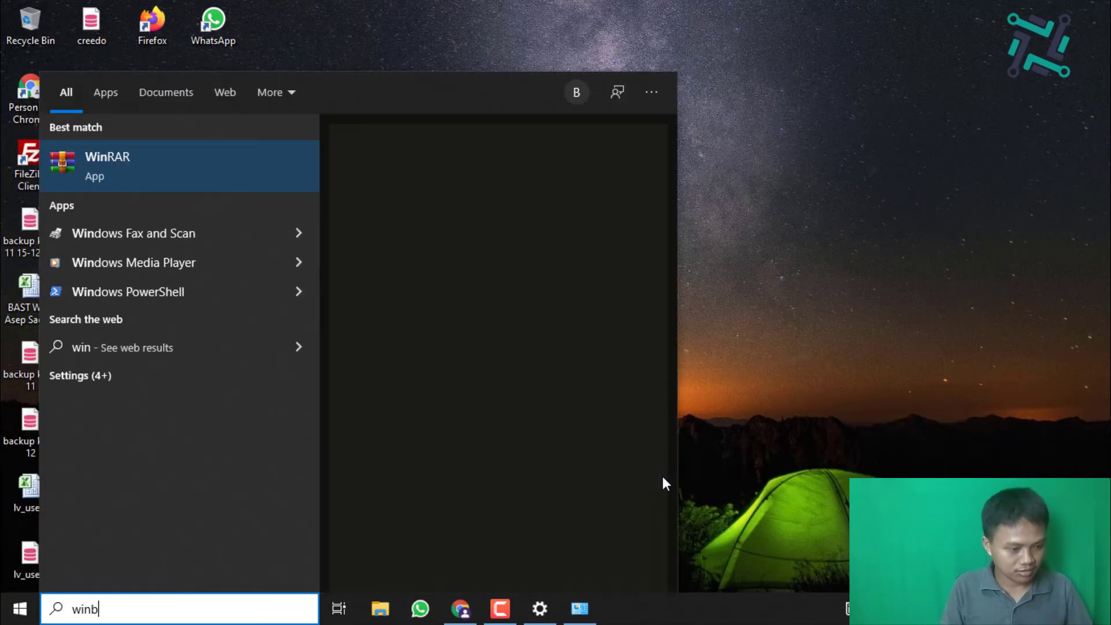
pyautogui.press('Return')
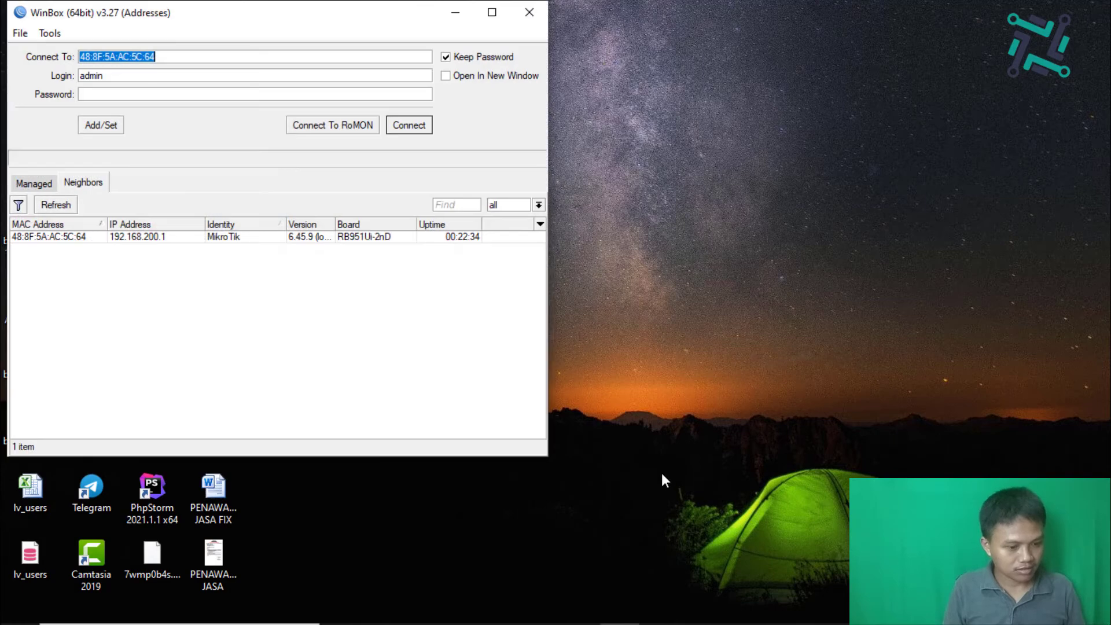
pyautogui.click(412, 126)
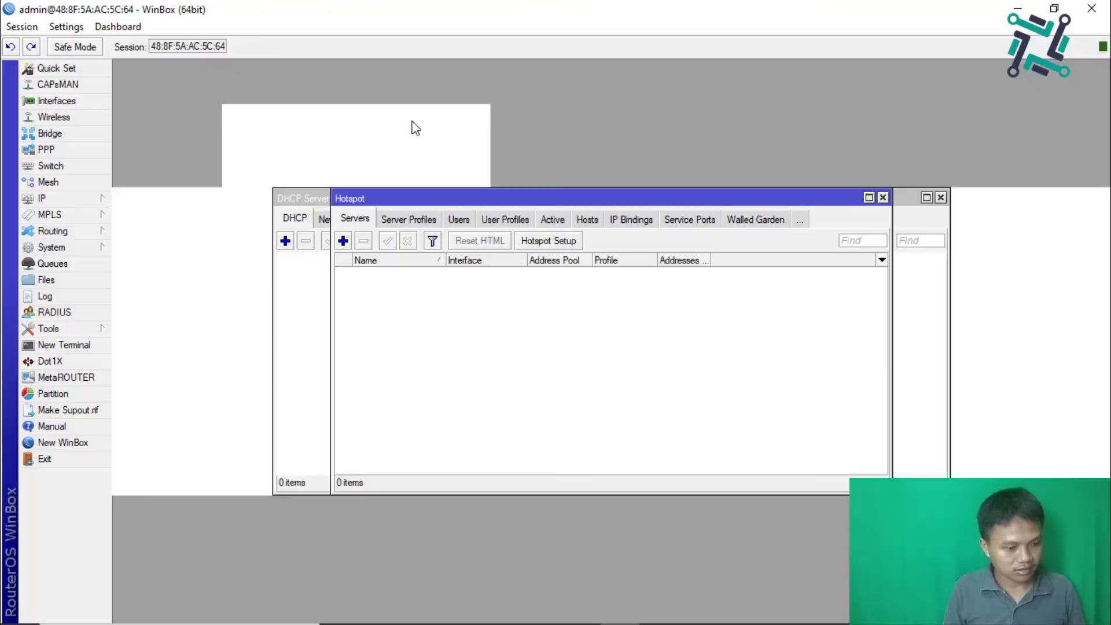
# Step: Open IP > Firewall's NAT tab and scroll through the rules
pyautogui.click(98, 198)
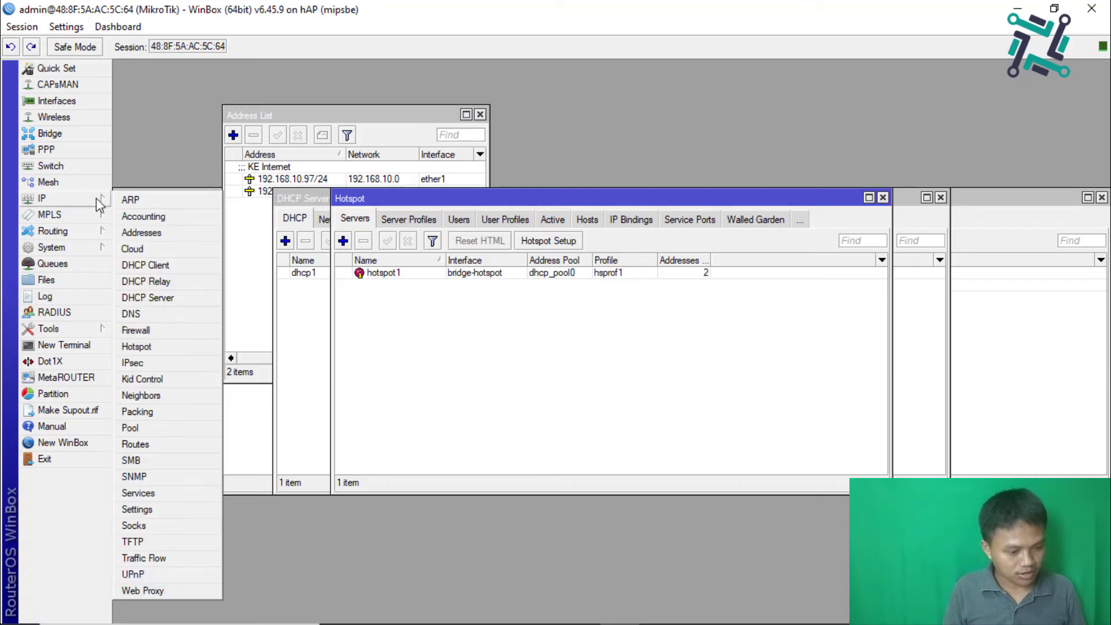
pyautogui.click(139, 331)
pyautogui.click(314, 221)
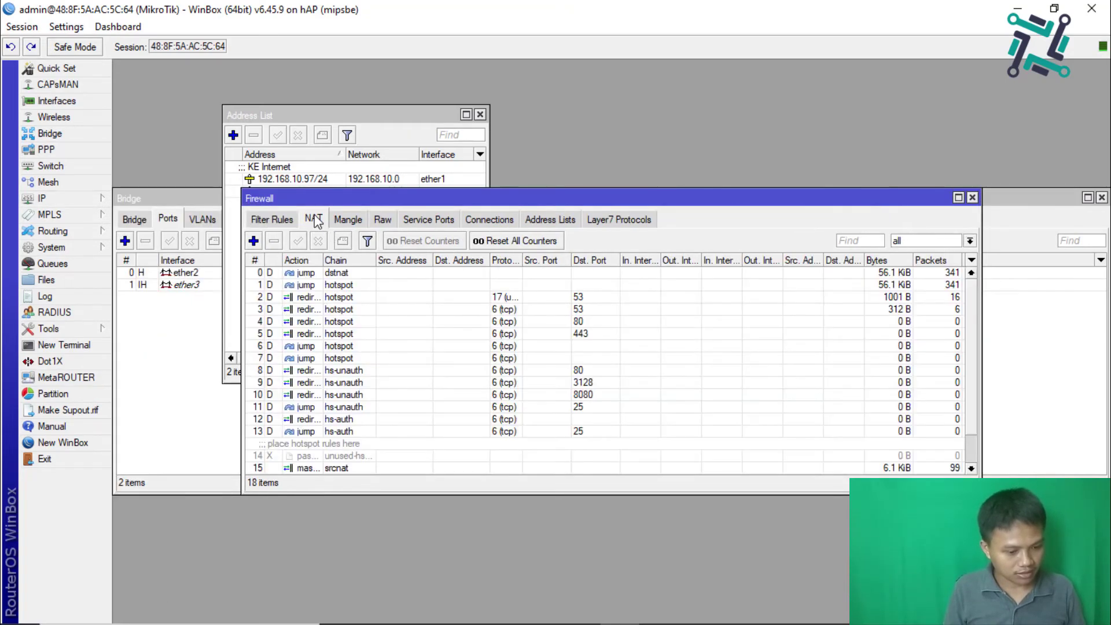
pyautogui.scroll(-1, 424, 408)
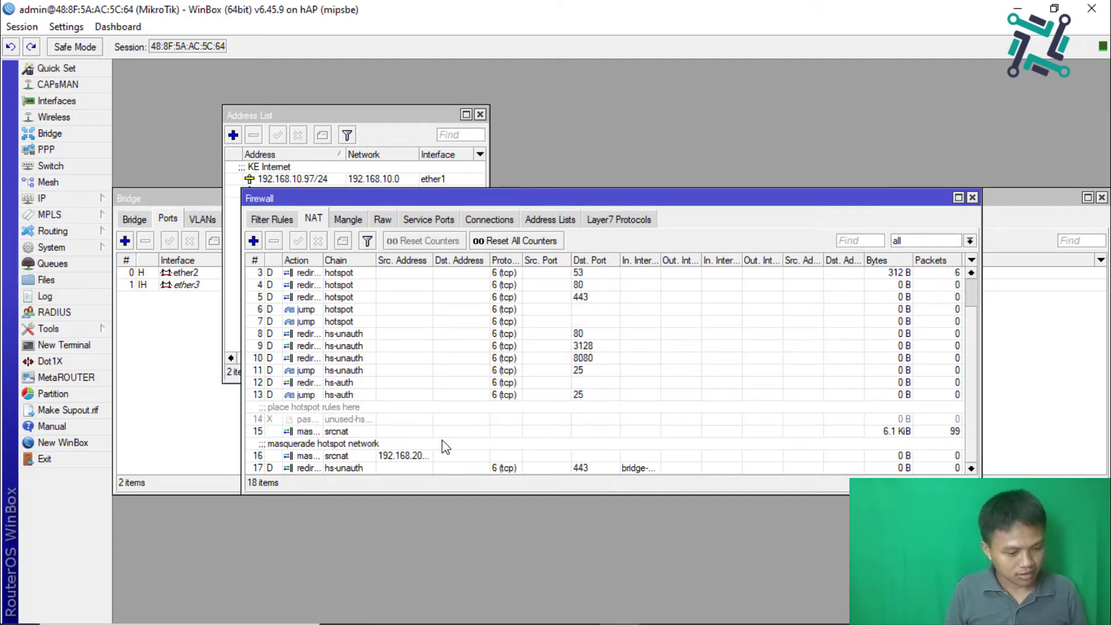
pyautogui.scroll(1, 445, 434)
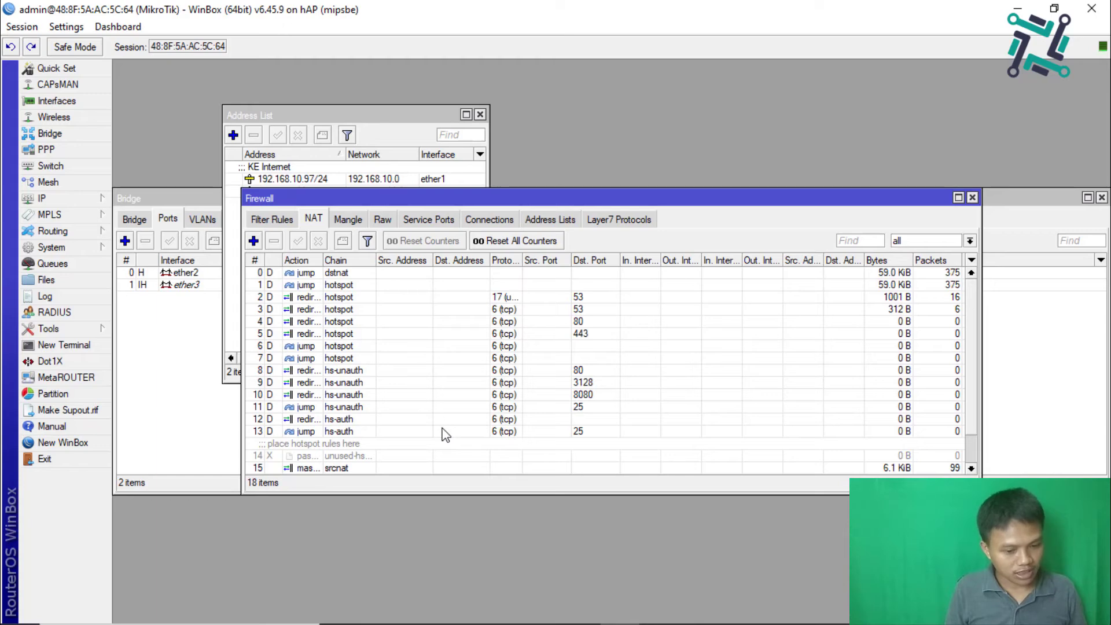
pyautogui.moveTo(421, 623)
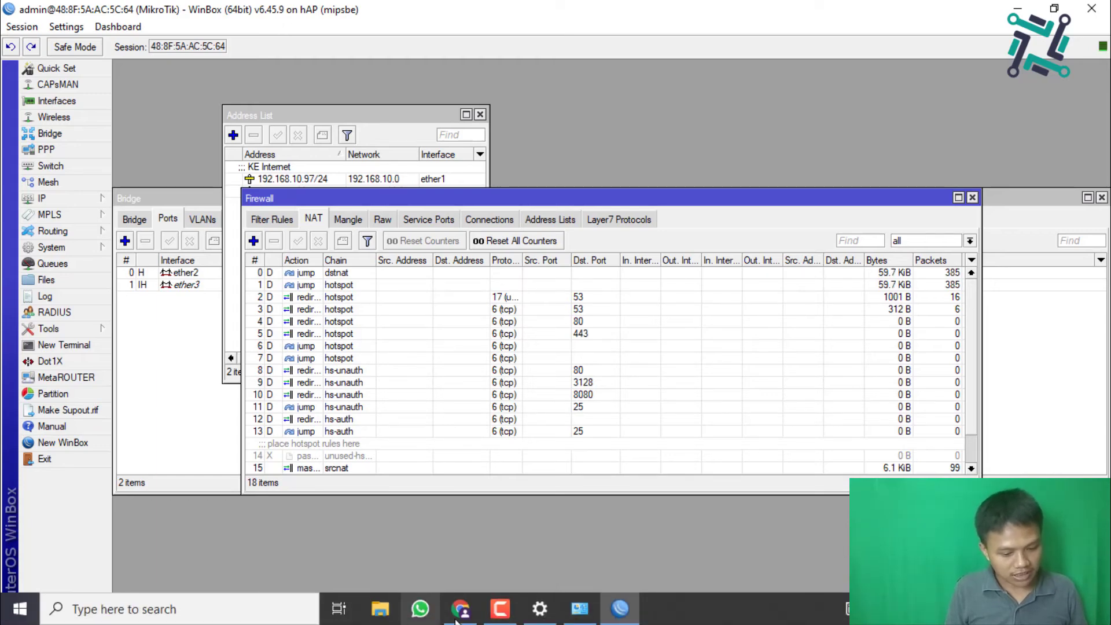
# Step: View Ethernet details: 192.168.200.254/24, gateway and DNS 192.168.200.1, then return to Chrome
pyautogui.click(571, 621)
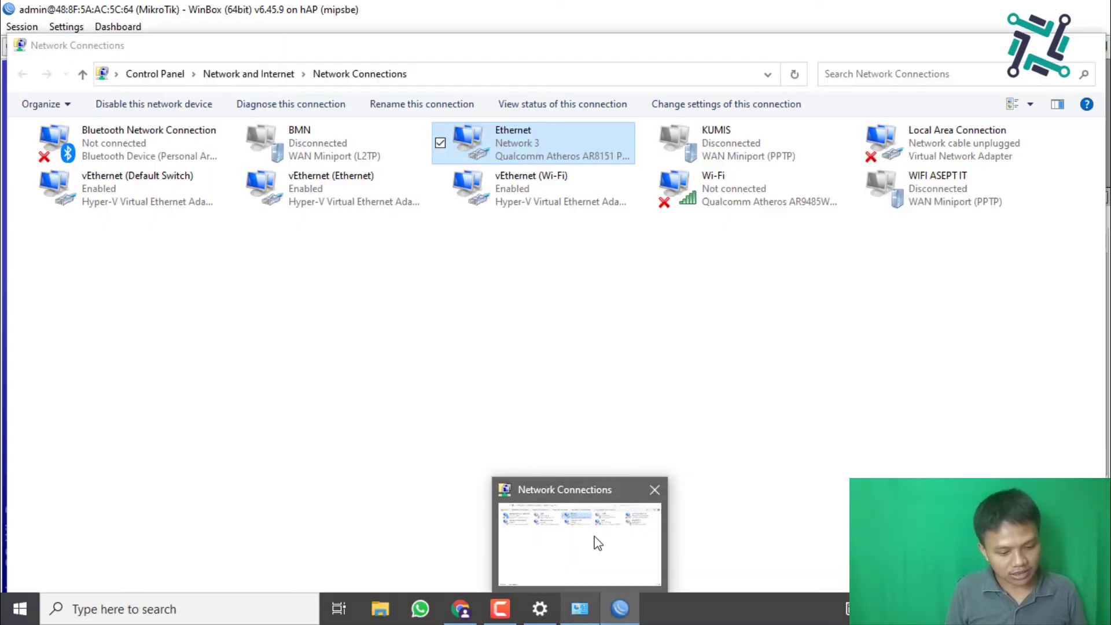
pyautogui.doubleClick(517, 144)
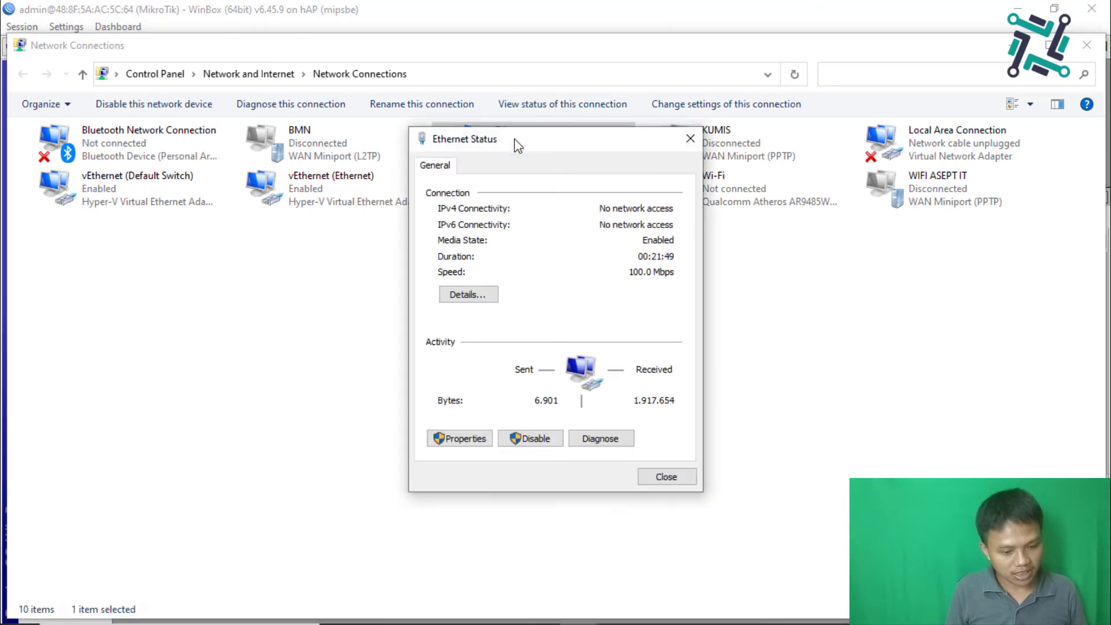
pyautogui.click(485, 296)
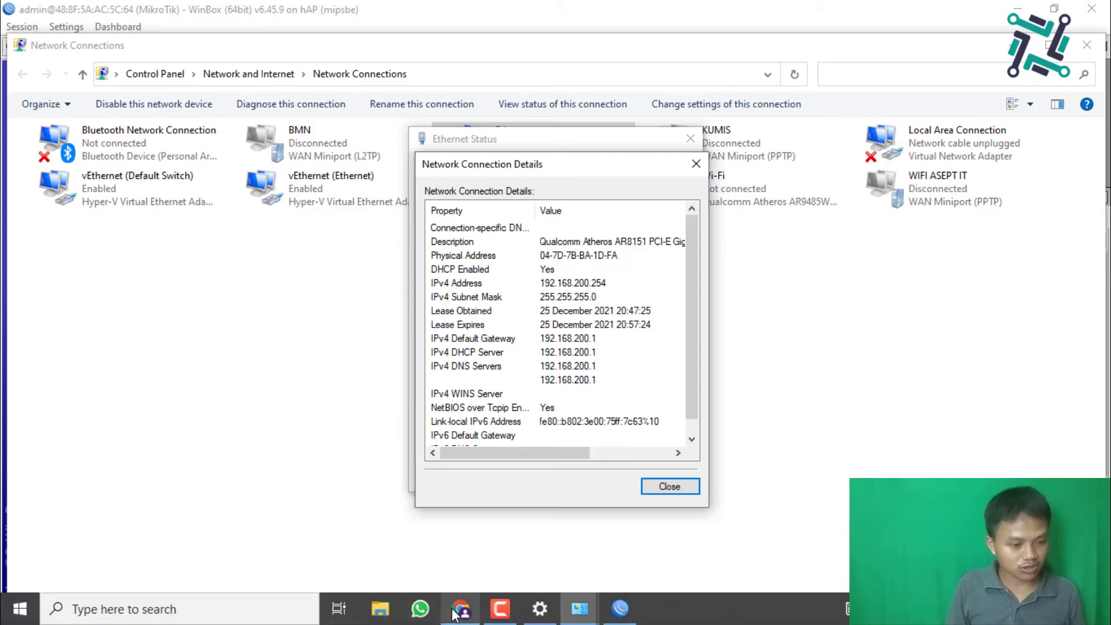
pyautogui.click(460, 609)
pyautogui.write('192')
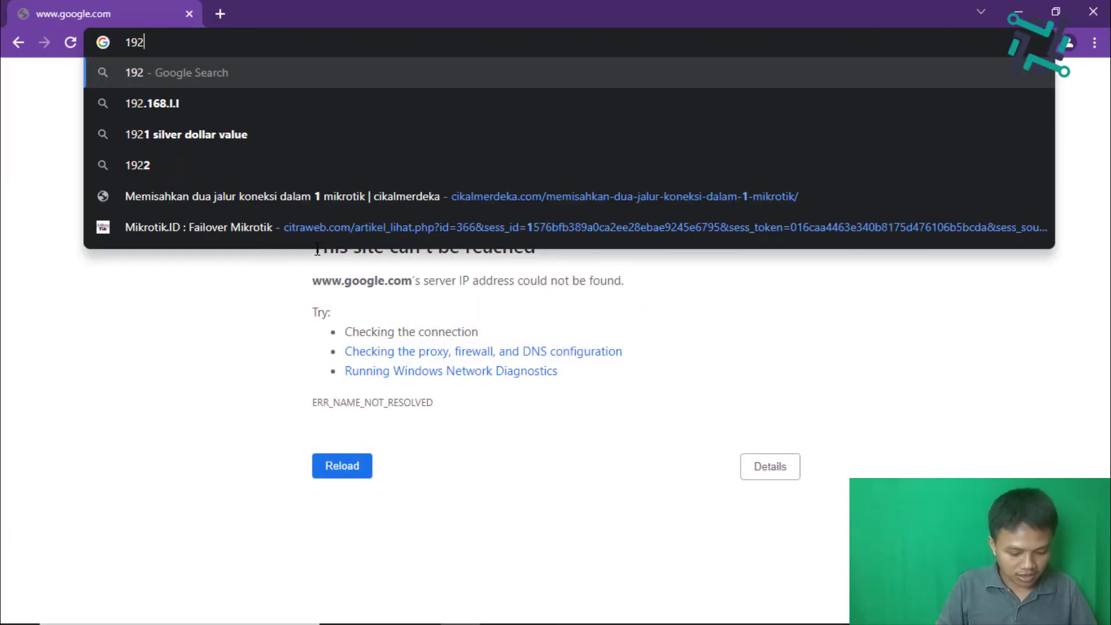
pyautogui.write('.168.200.1')
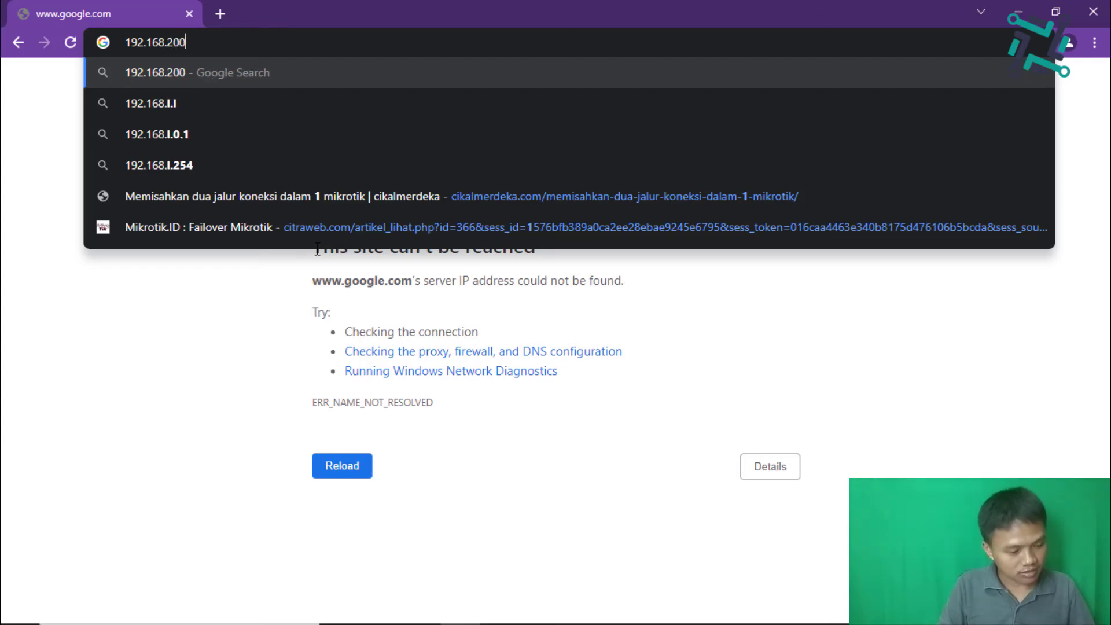
pyautogui.press('Return')
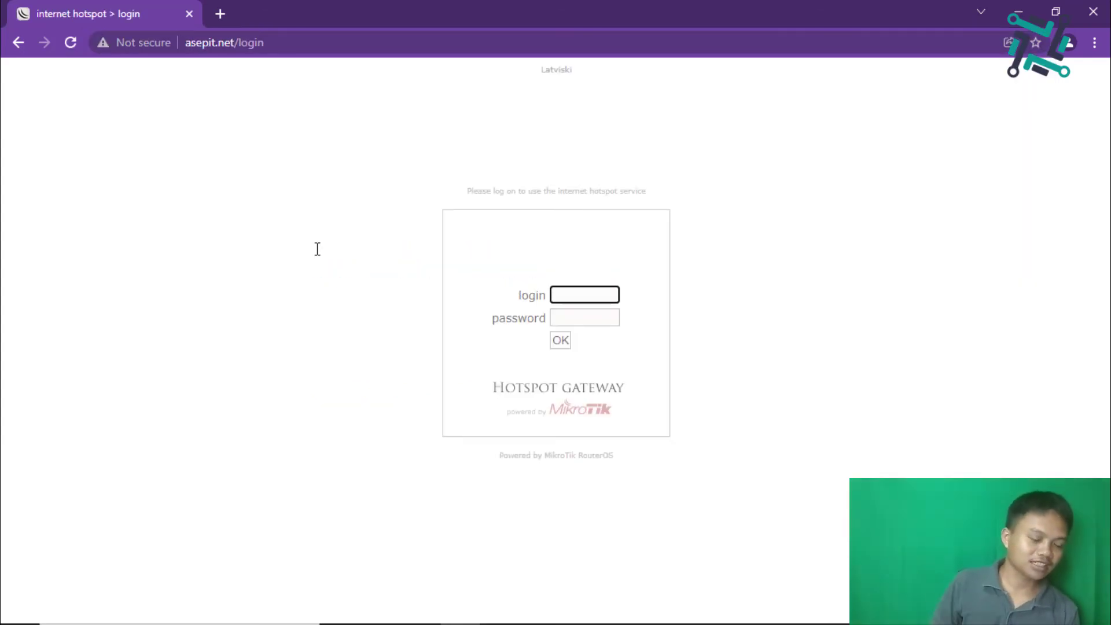
pyautogui.click(272, 40)
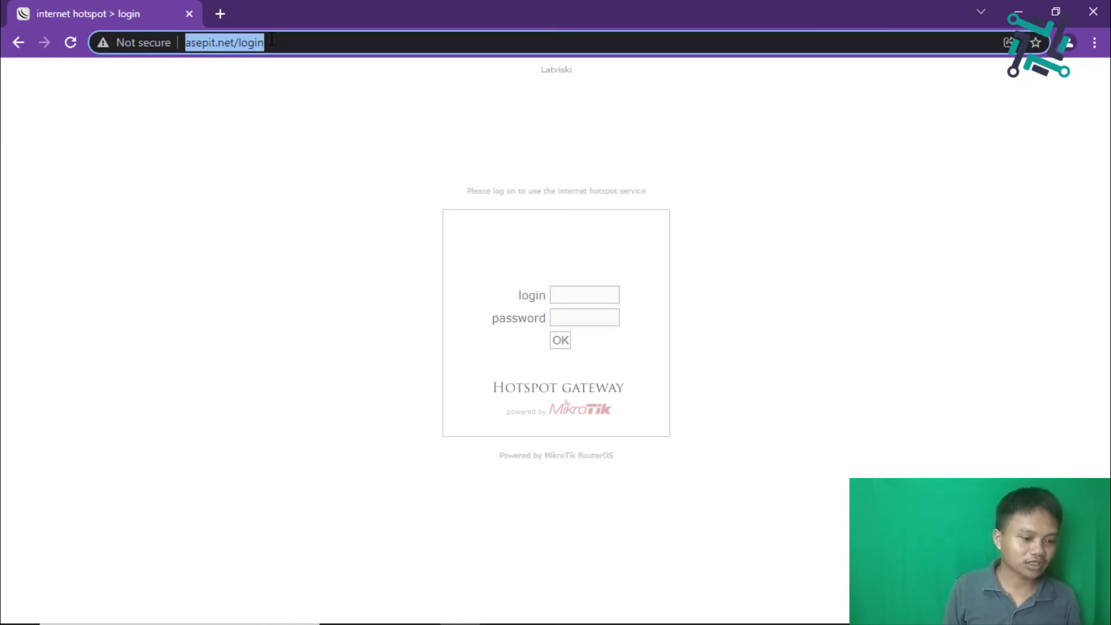
pyautogui.press('Home')
pyautogui.write('www.')
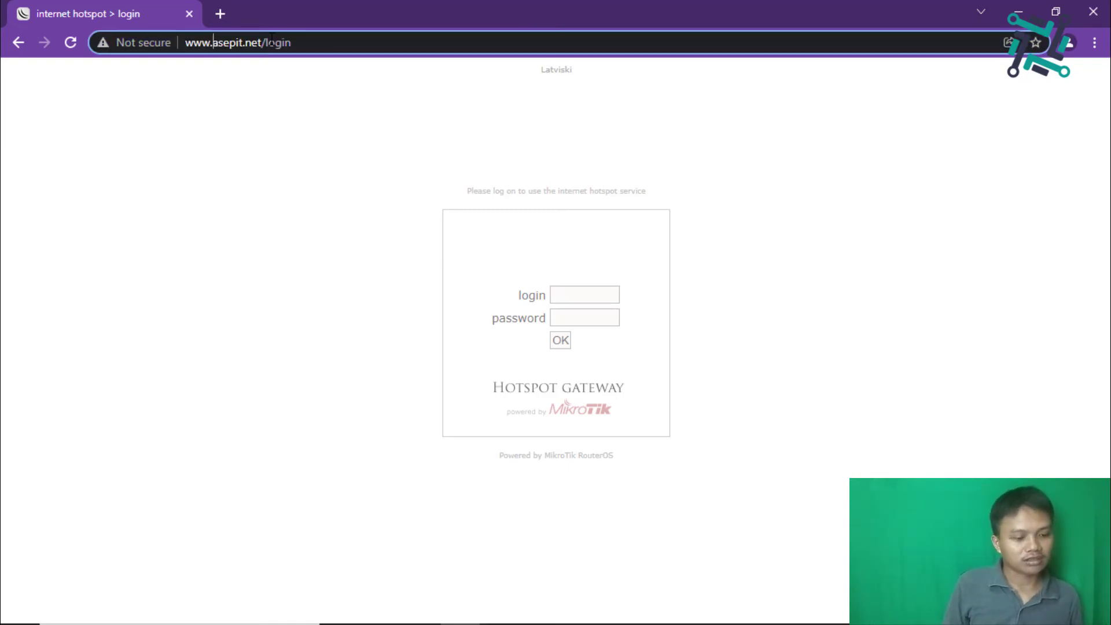
# Step: Close both Ethernet dialogs, then bring the hotspot login page back into view
pyautogui.click(1027, 8)
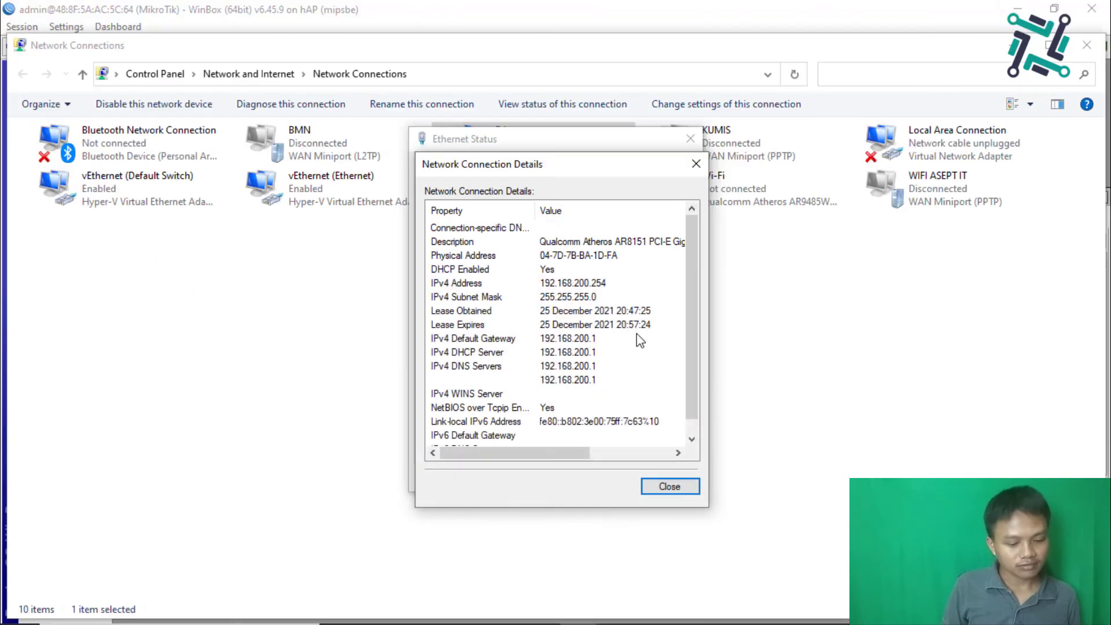
pyautogui.click(688, 484)
pyautogui.click(665, 476)
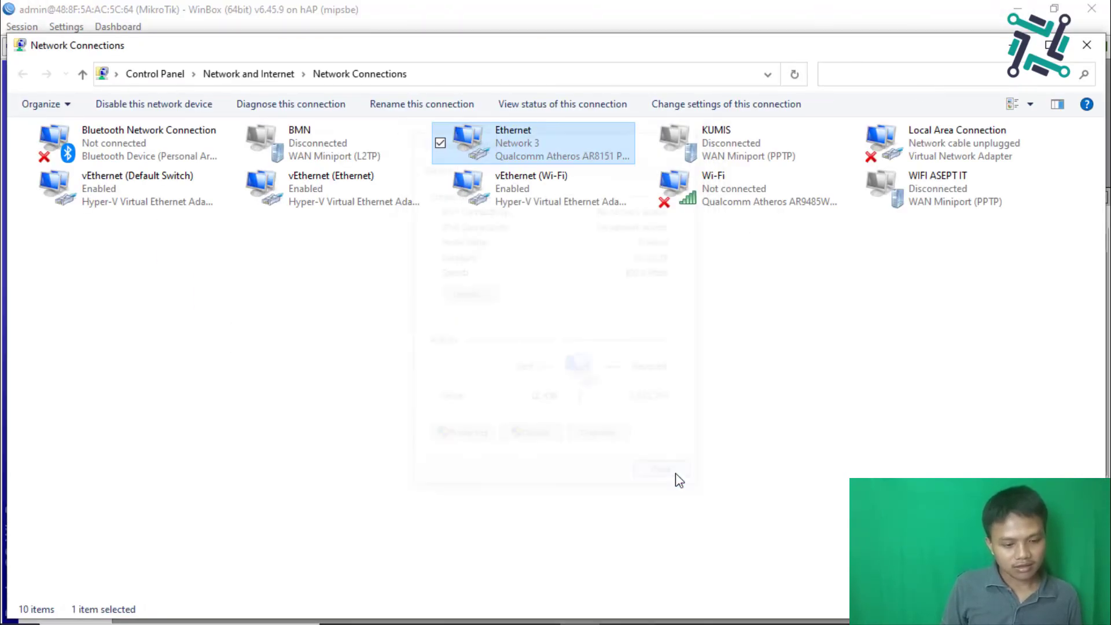
pyautogui.click(619, 612)
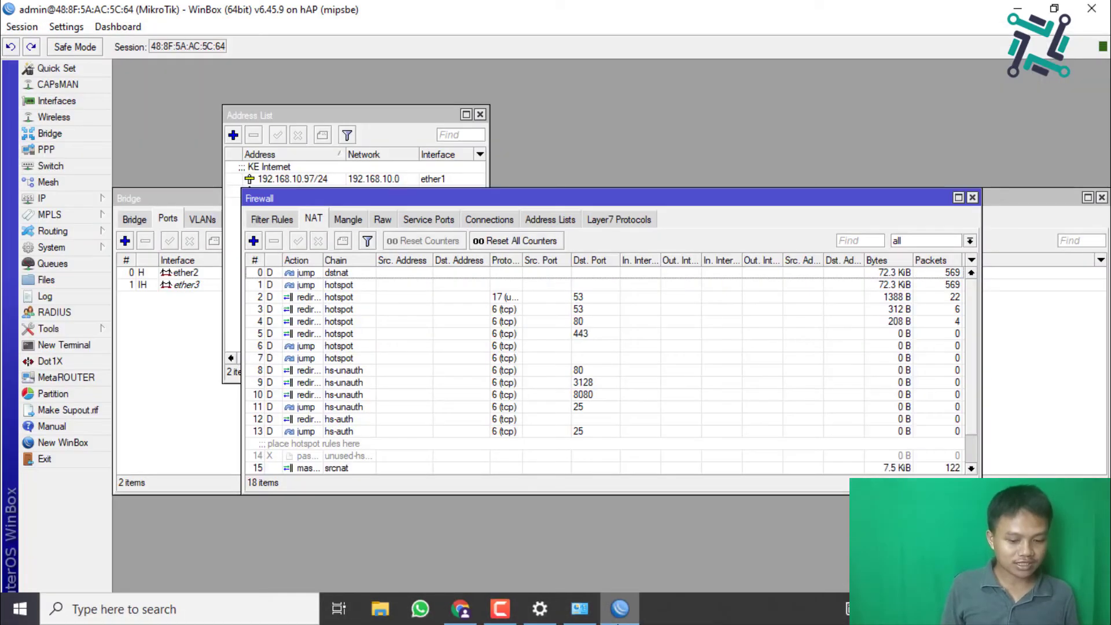
pyautogui.click(476, 619)
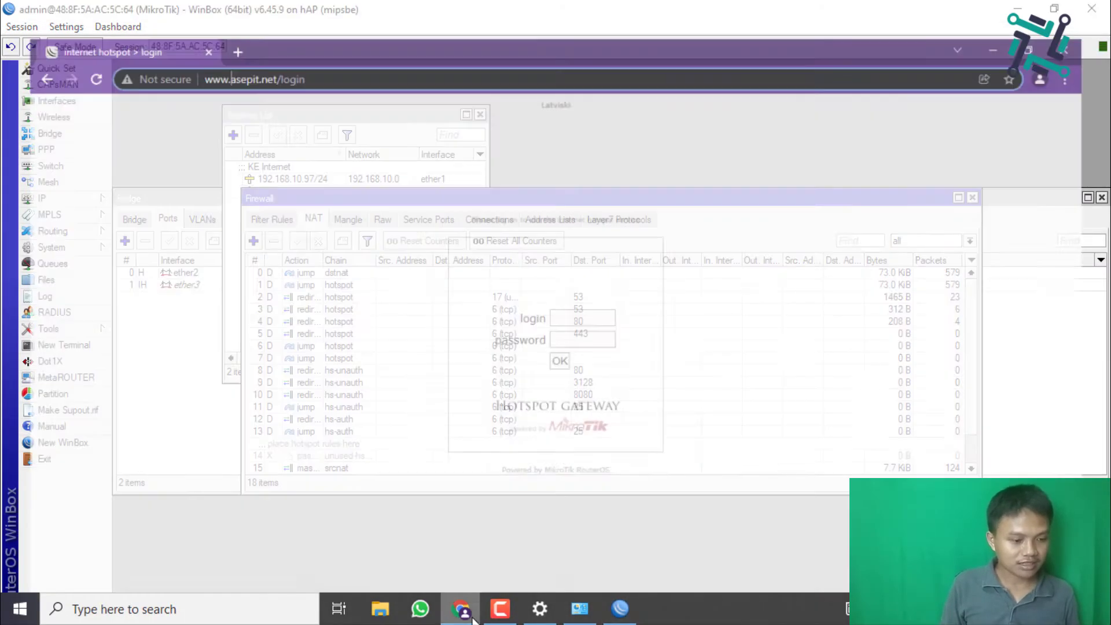
# Step: Log in on the hotspot page as admin with the user's password
pyautogui.click(569, 297)
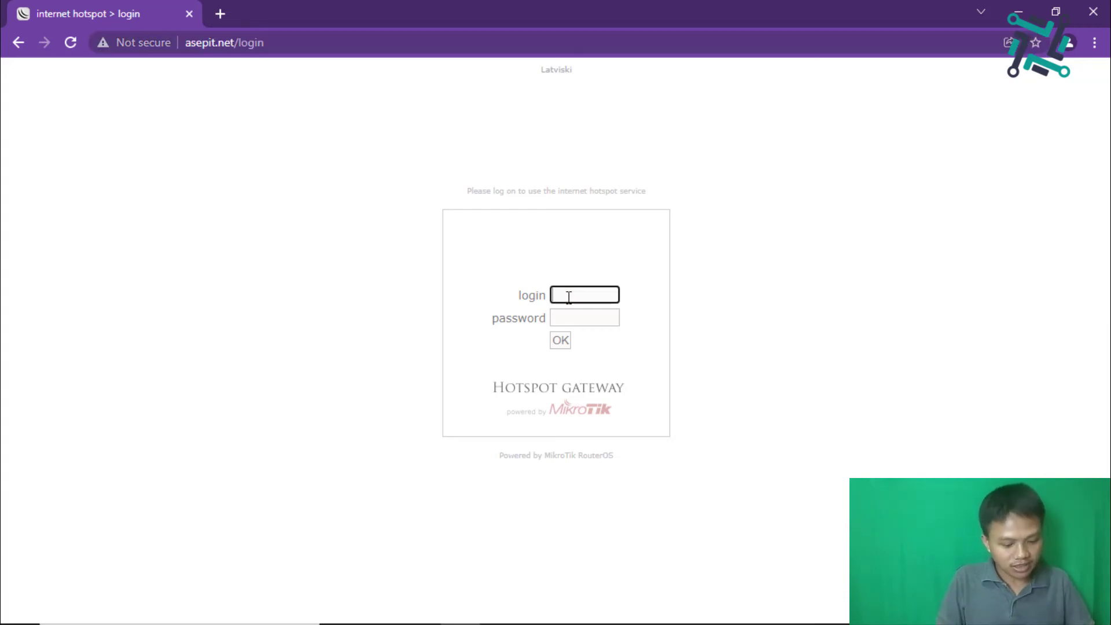
pyautogui.write('admin')
pyautogui.press('Tab')
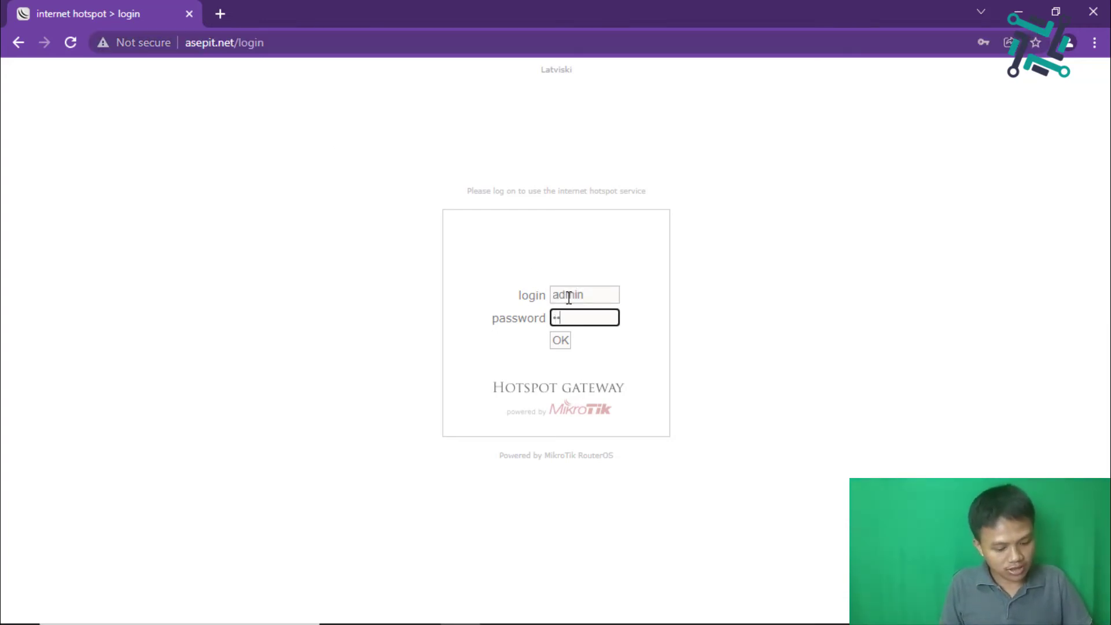
pyautogui.write('1234')
pyautogui.press('Return')
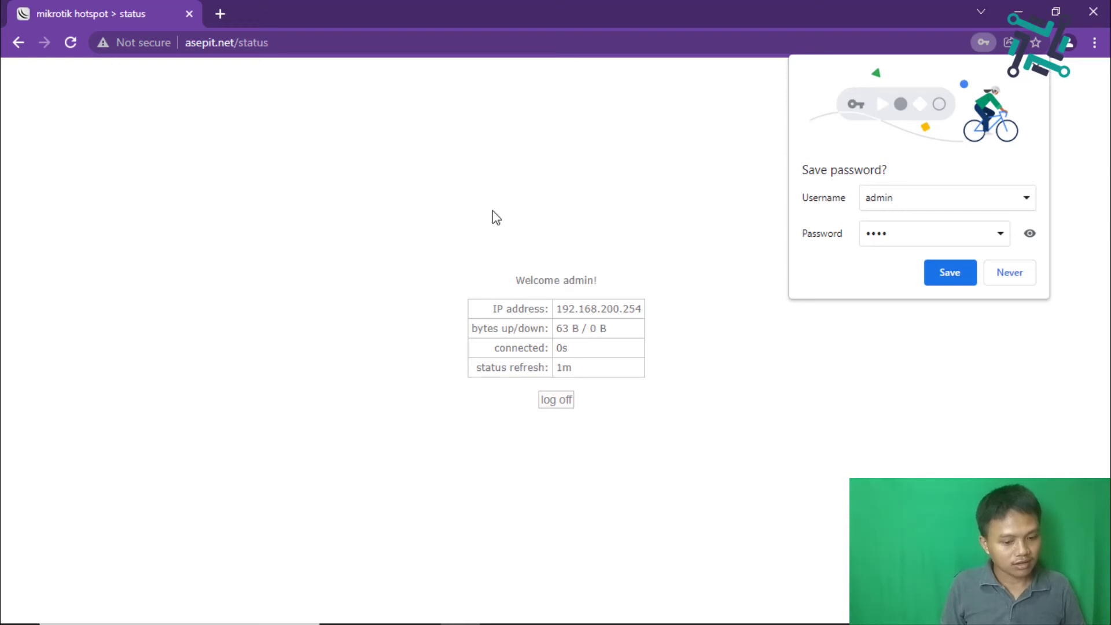
# Step: Open google.com in a new tab, checking the hotspot status tab in between
pyautogui.click(226, 15)
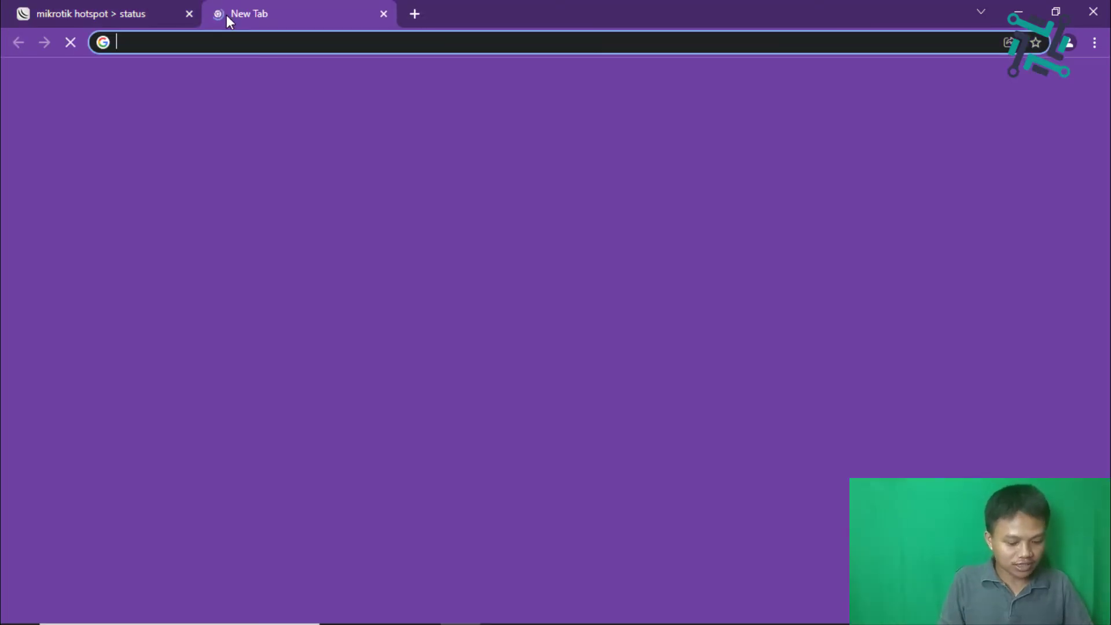
pyautogui.write('goo')
pyautogui.press('Return')
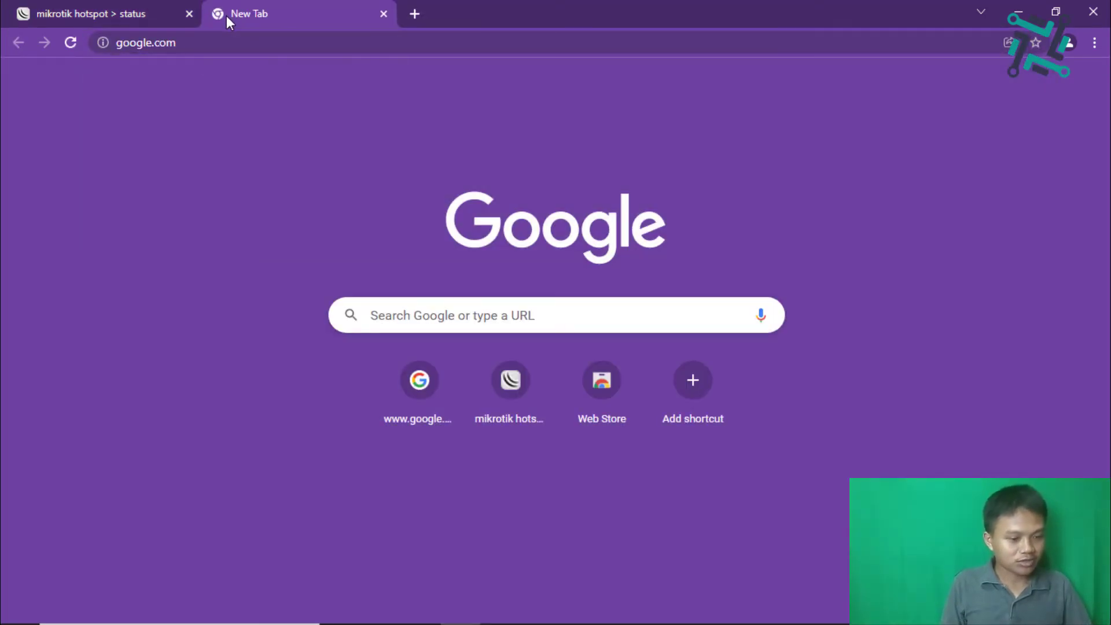
pyautogui.click(230, 34)
pyautogui.press('Return')
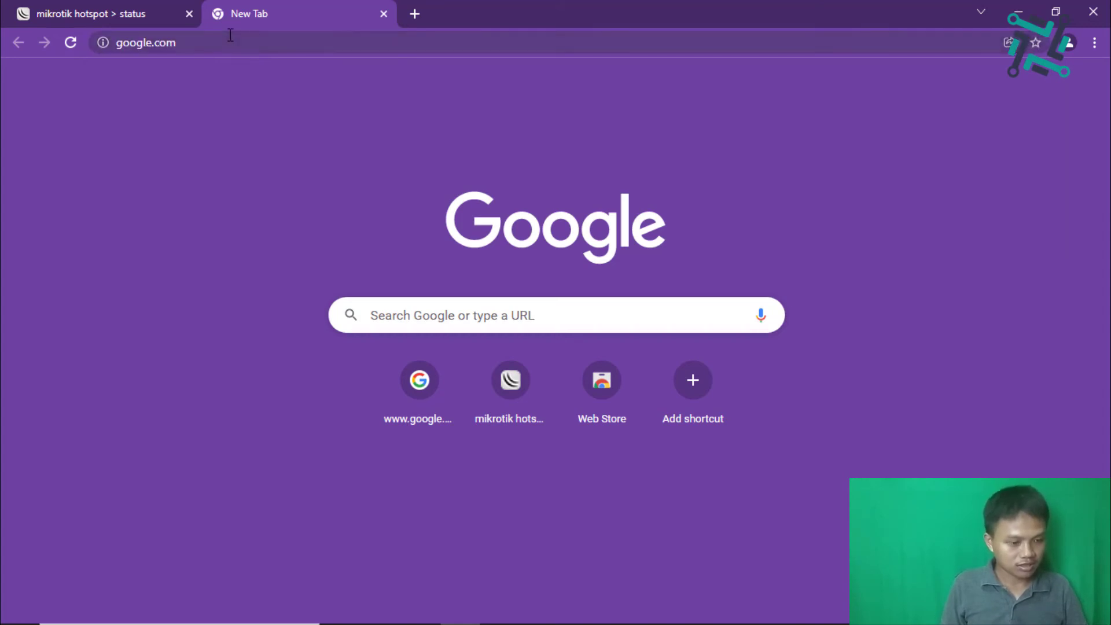
pyautogui.click(222, 35)
pyautogui.click(148, 22)
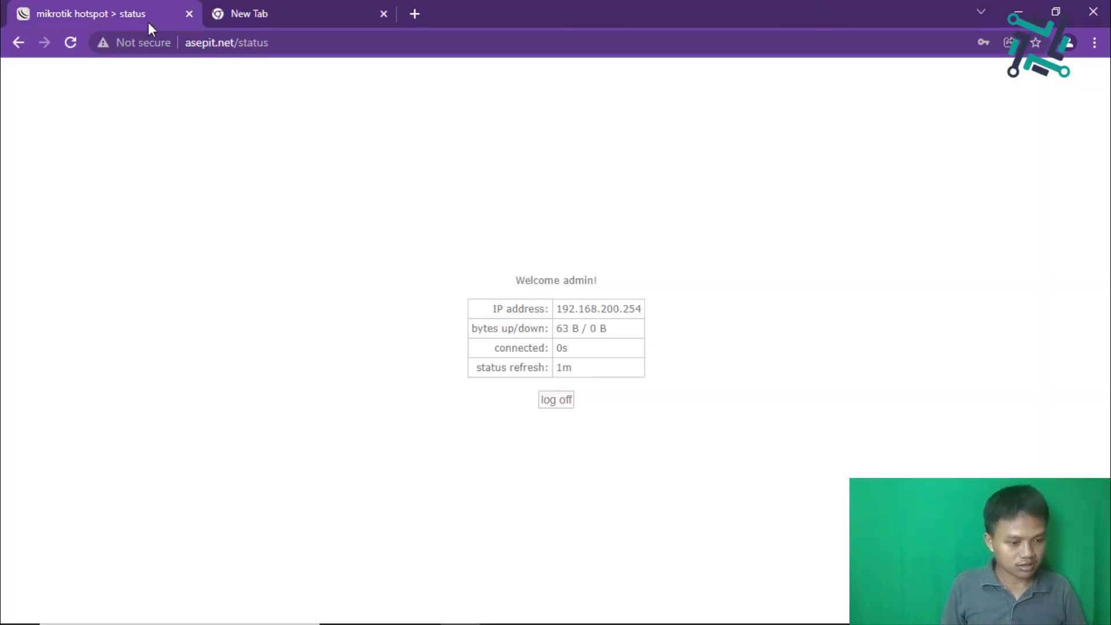
pyautogui.click(300, 18)
pyautogui.click(408, 16)
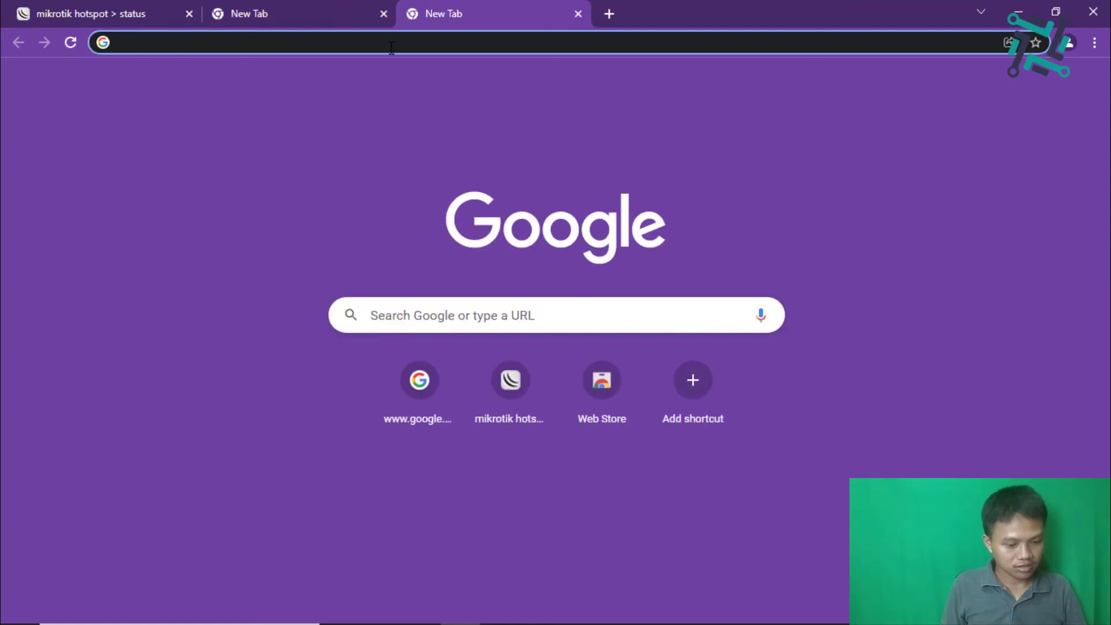
pyautogui.click(428, 398)
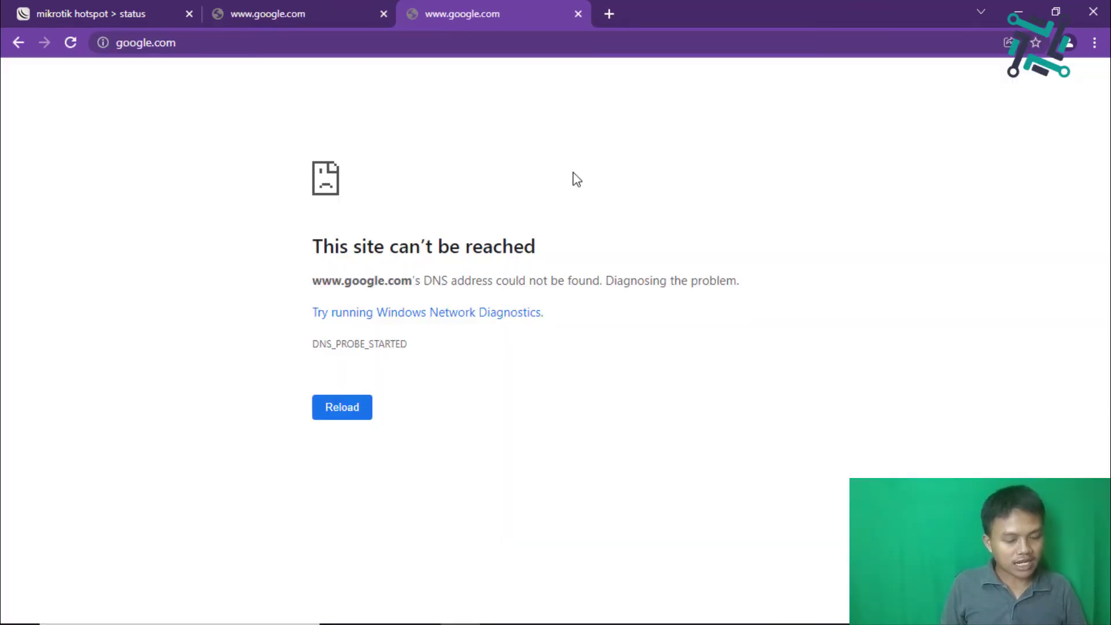
pyautogui.click(1007, 11)
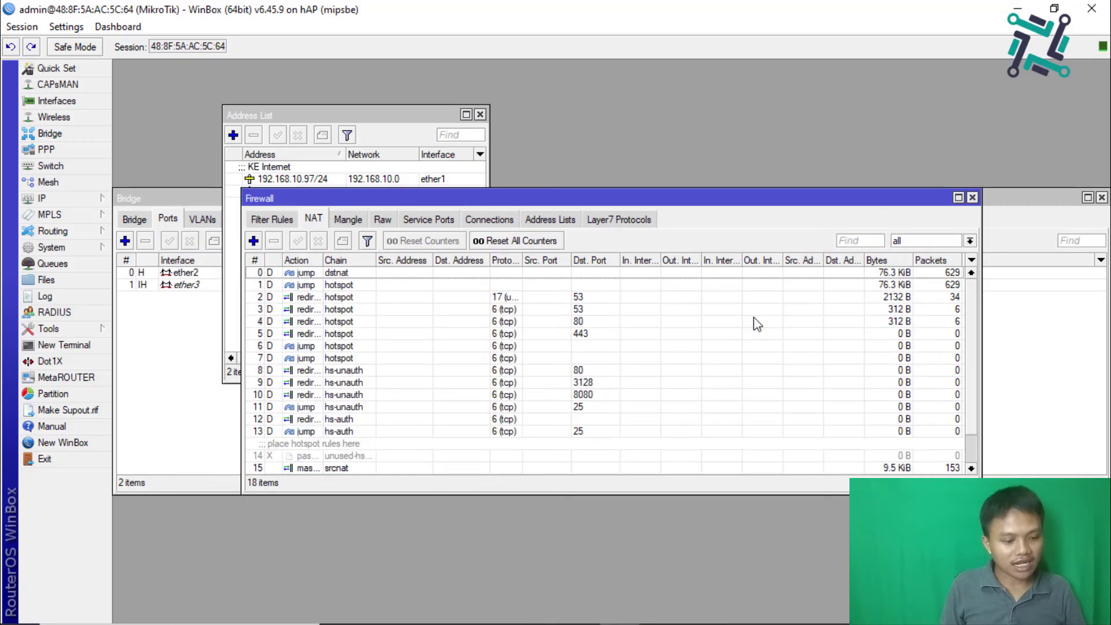
# Step: Add a new NAT rule with action masquerade and save it
pyautogui.click(347, 220)
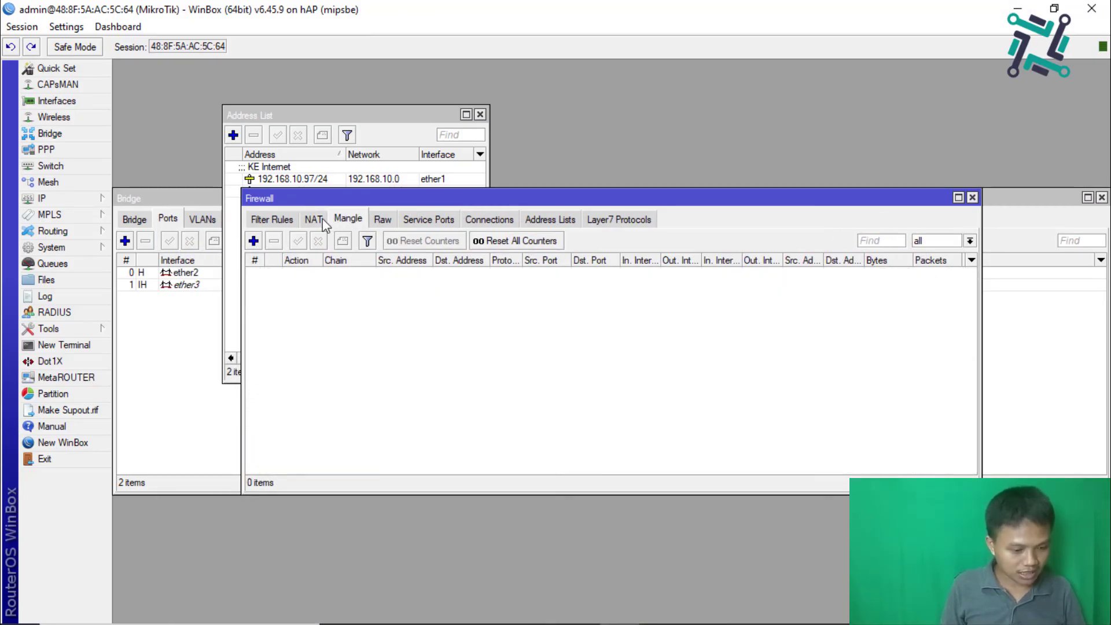
pyautogui.click(320, 218)
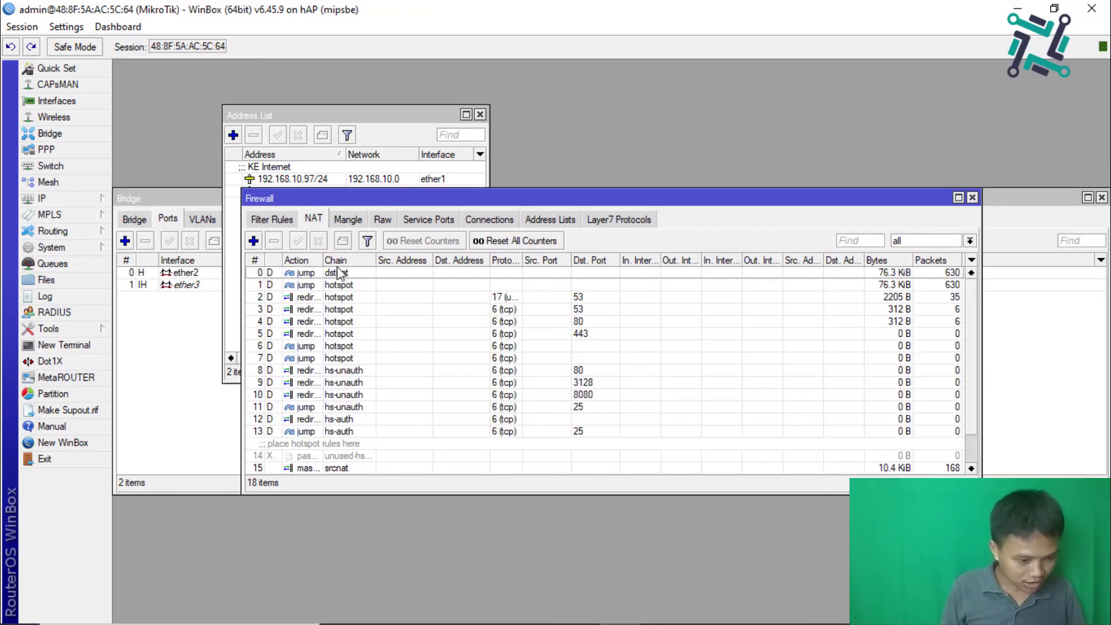
pyautogui.click(252, 241)
pyautogui.click(609, 177)
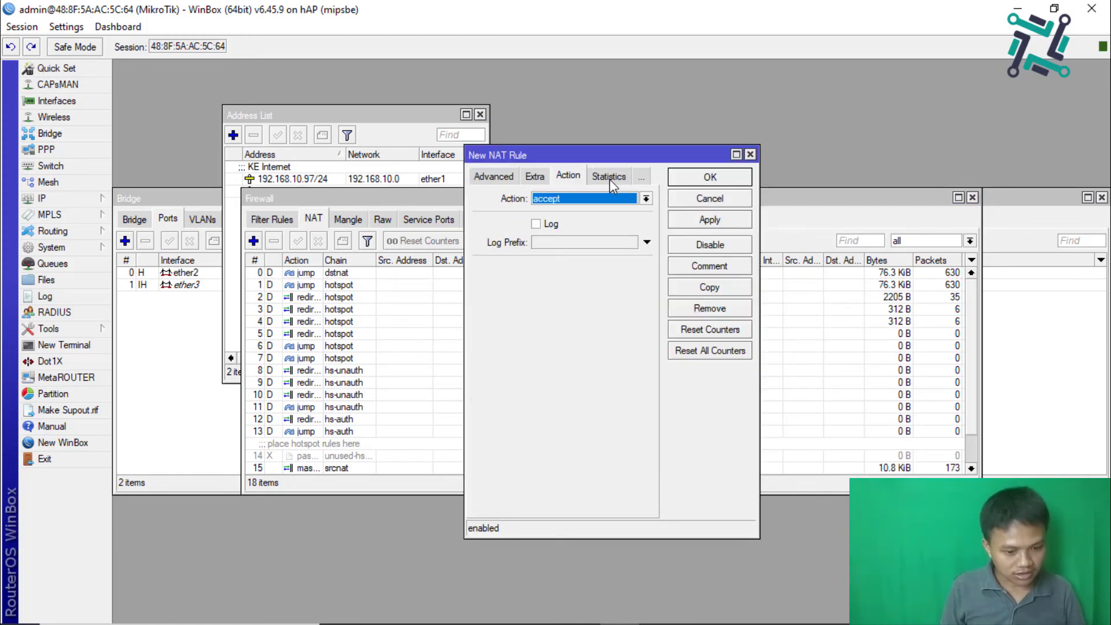
pyautogui.click(647, 198)
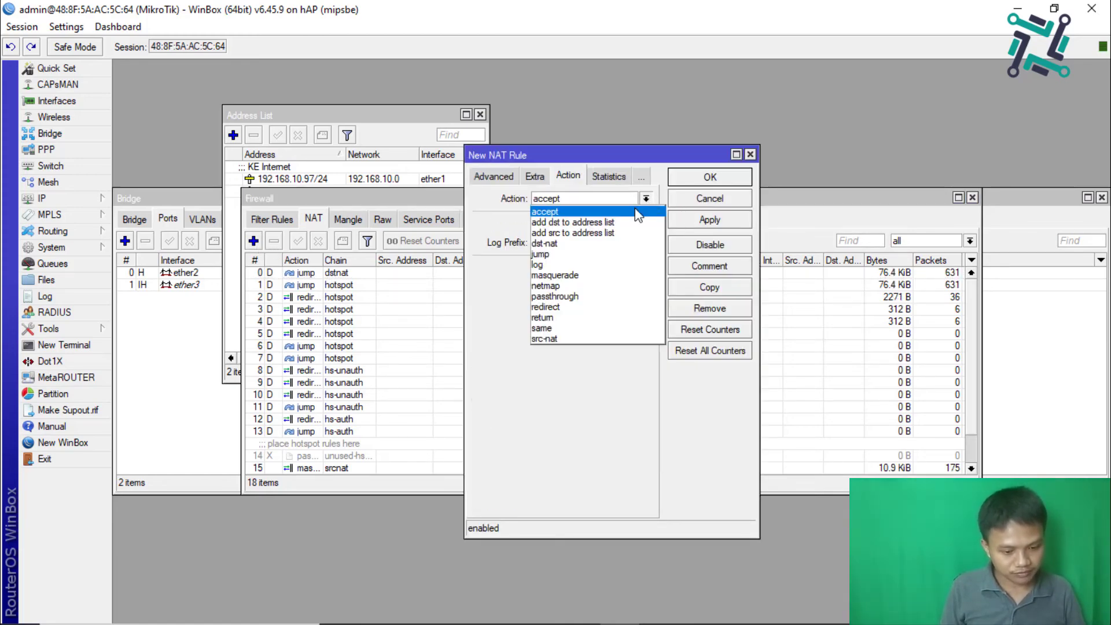
pyautogui.click(554, 276)
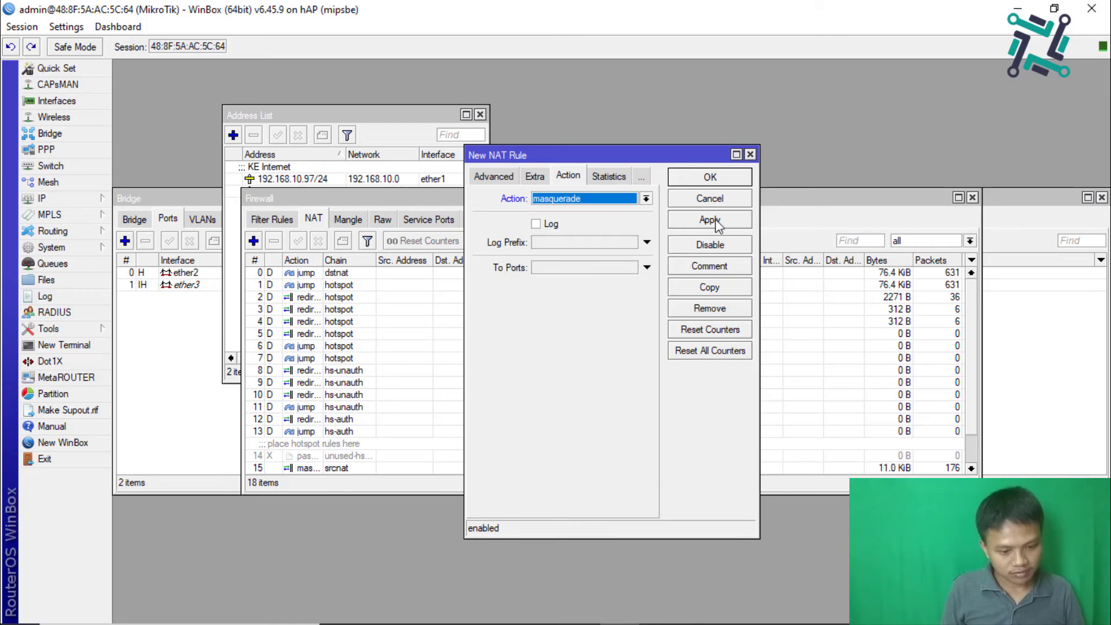
pyautogui.click(715, 218)
pyautogui.click(708, 179)
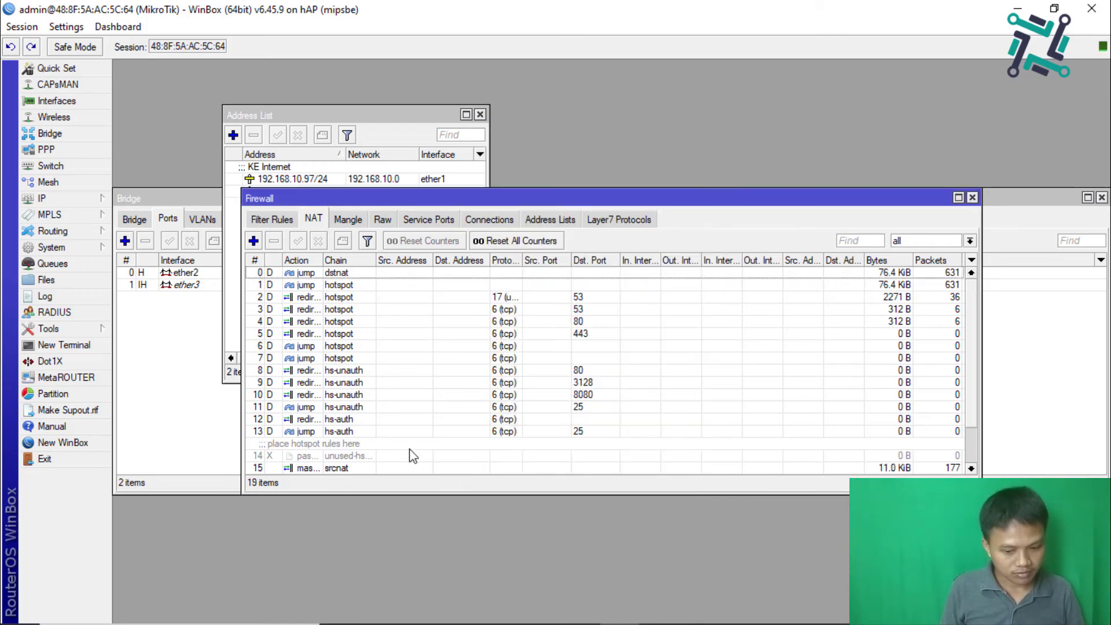
# Step: Inspect options for disabled NAT rule 14, then select rule 17
pyautogui.rightClick(412, 456)
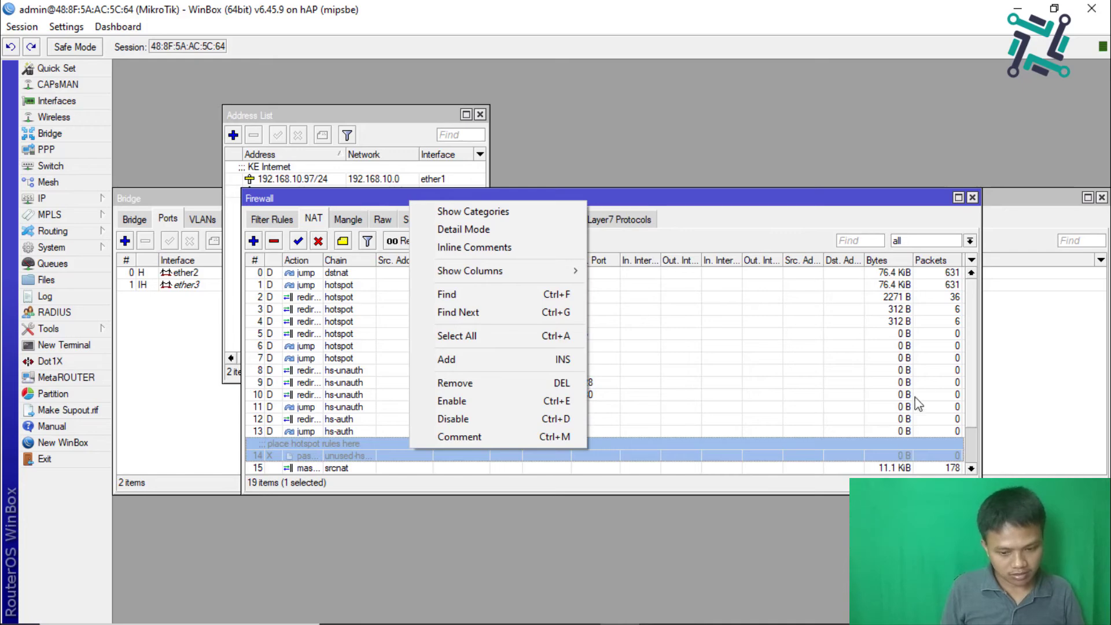
pyautogui.click(970, 369)
pyautogui.moveTo(970, 369); pyautogui.dragTo(970, 405)
pyautogui.click(599, 455)
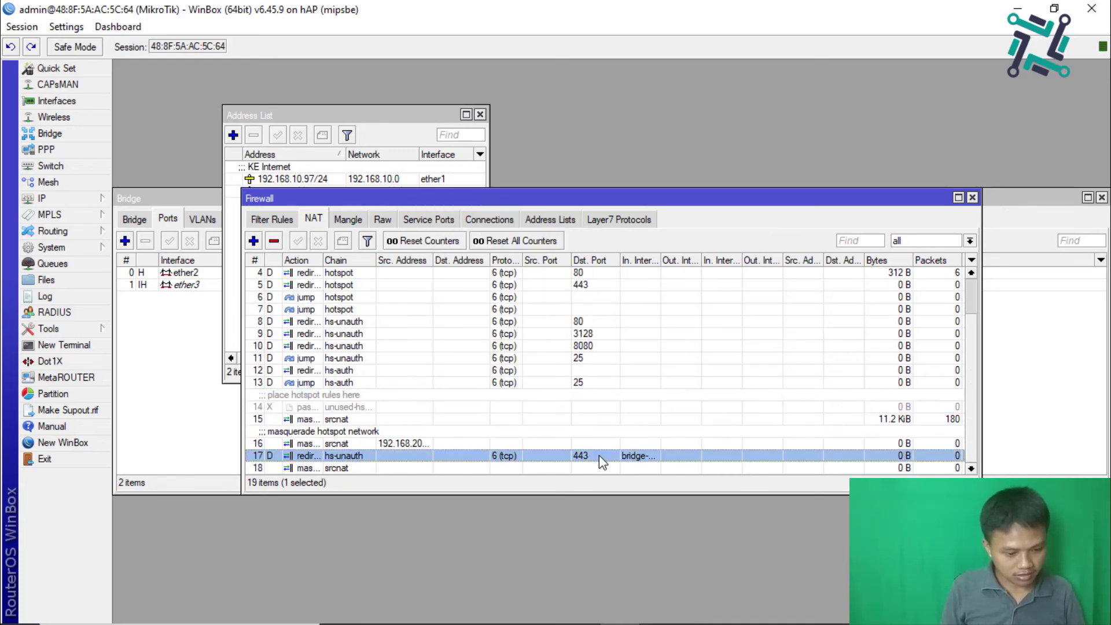
# Step: Replace the IP > DNS Servers value 192.168.200.1 with 192.168.10.1, apply, and close the window
pyautogui.click(65, 196)
pyautogui.click(138, 315)
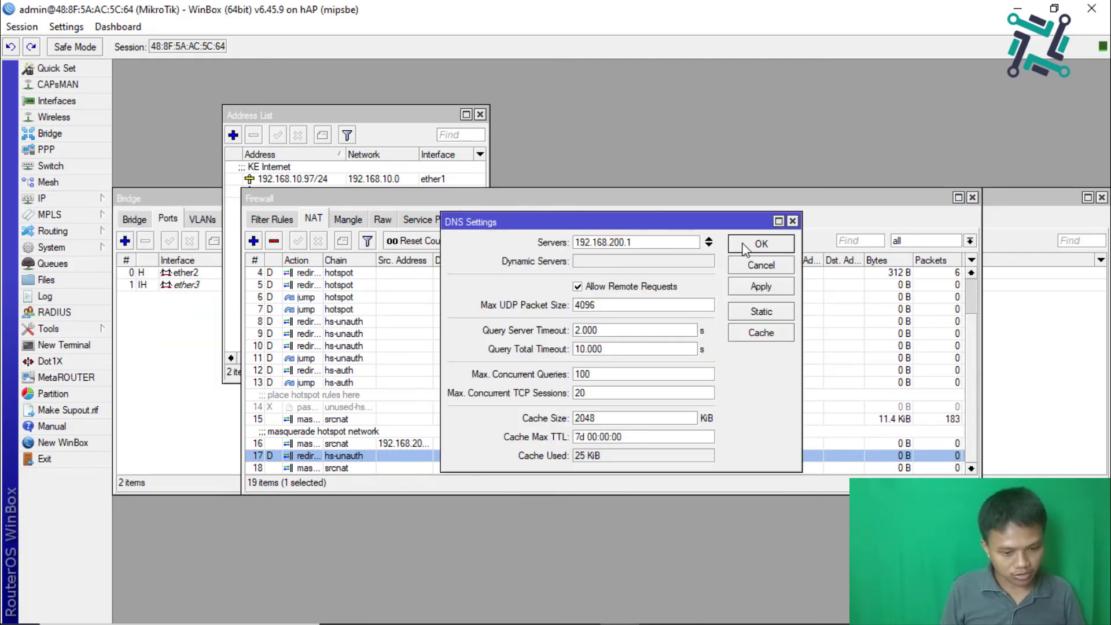
pyautogui.doubleClick(681, 242)
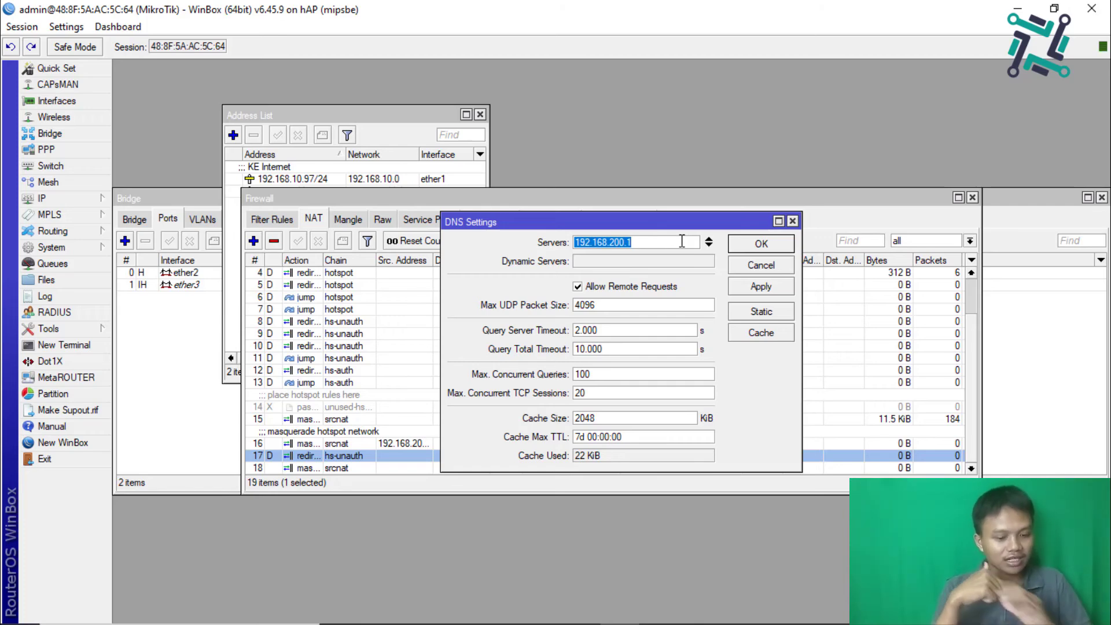
pyautogui.write('192.')
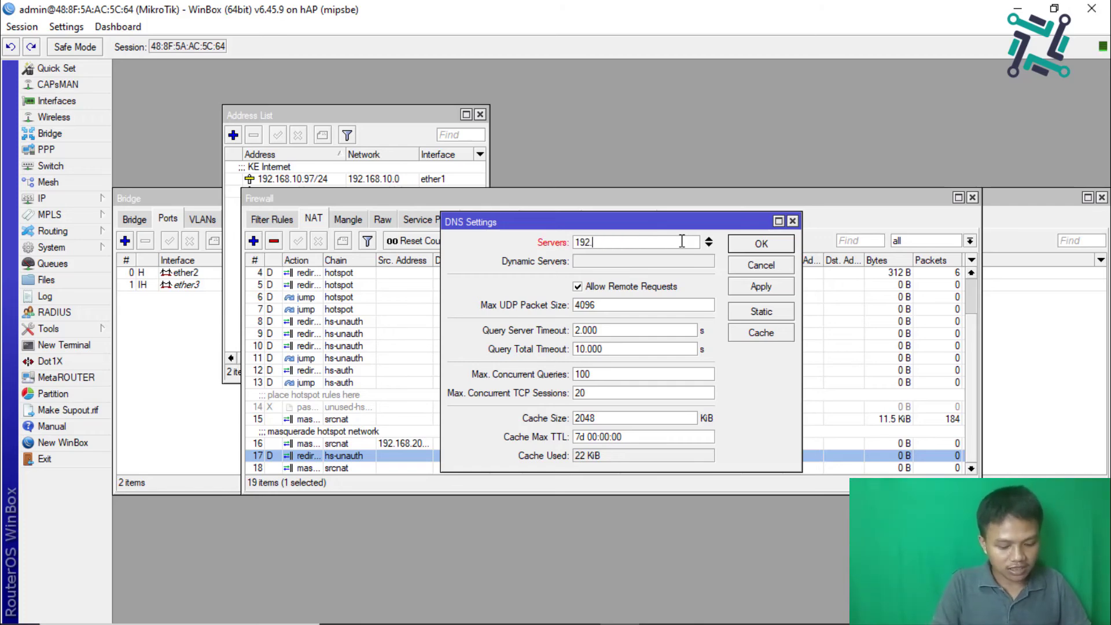
pyautogui.write('168.10.')
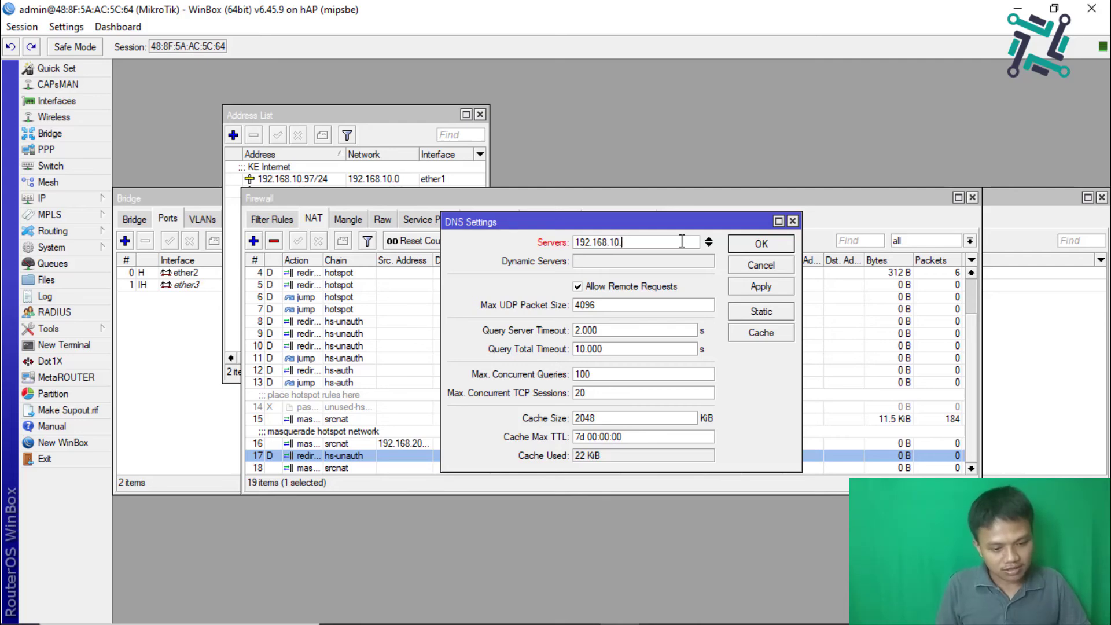
pyautogui.write('1')
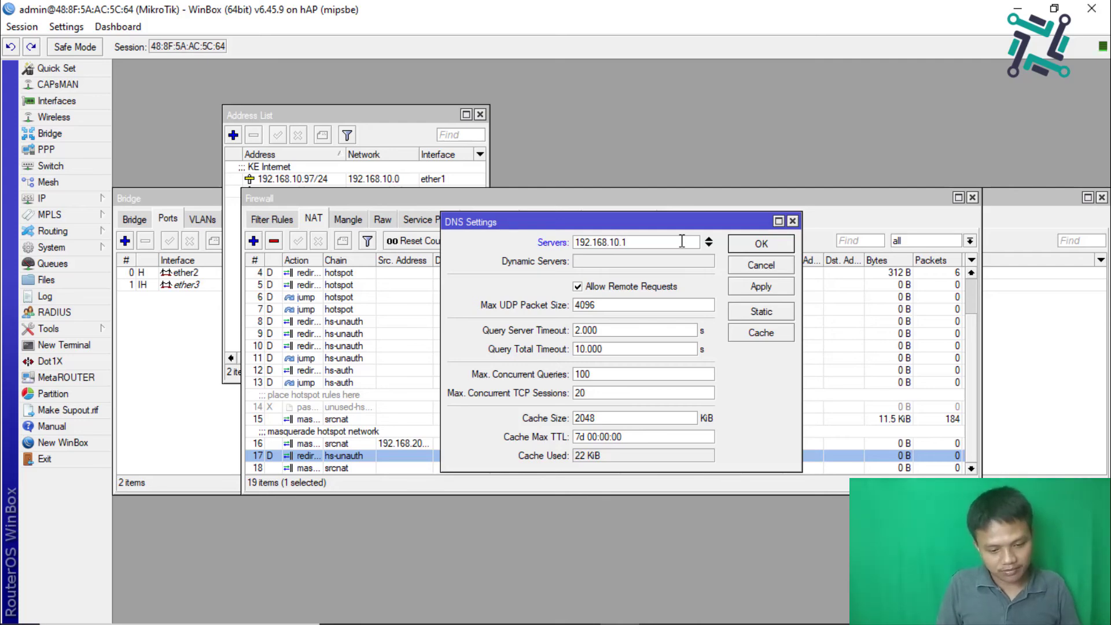
pyautogui.click(760, 286)
pyautogui.click(753, 249)
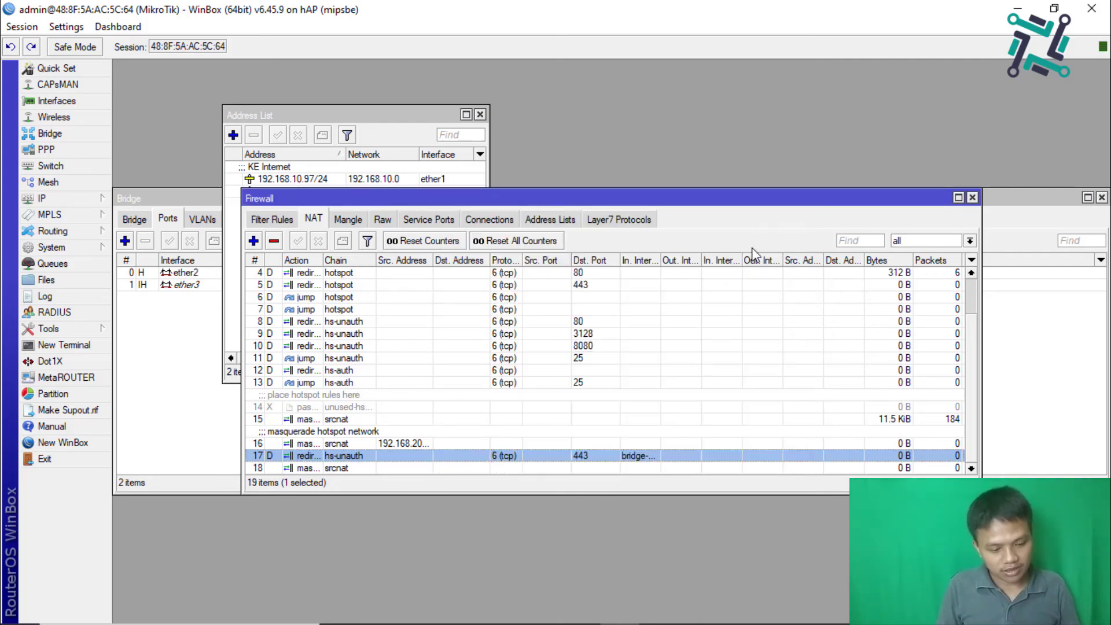
pyautogui.moveTo(303, 613)
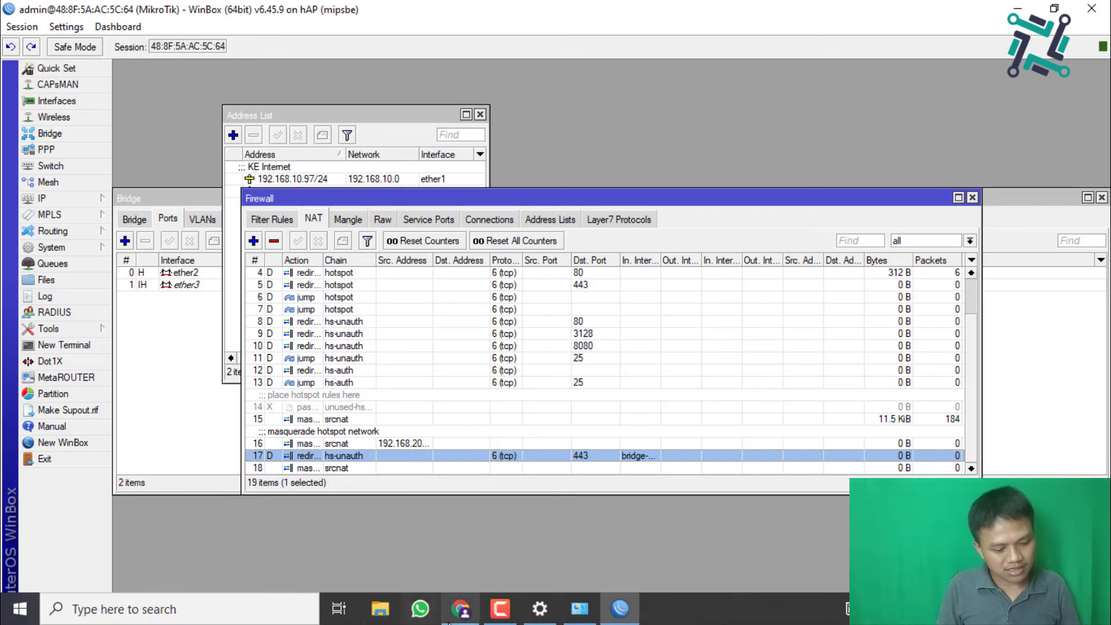
pyautogui.click(460, 609)
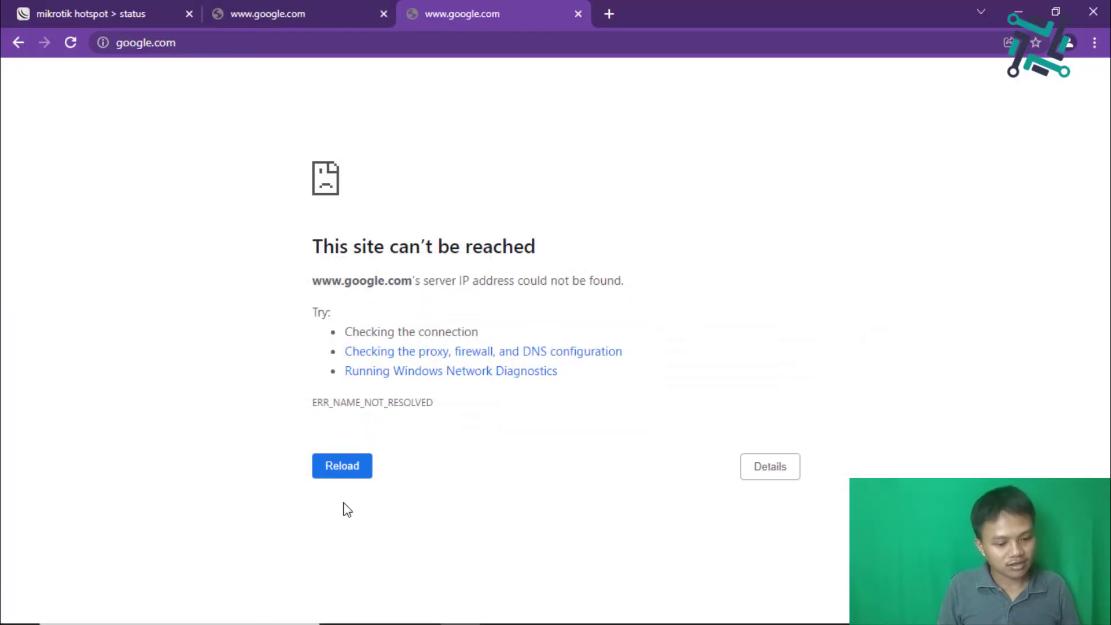
pyautogui.click(337, 472)
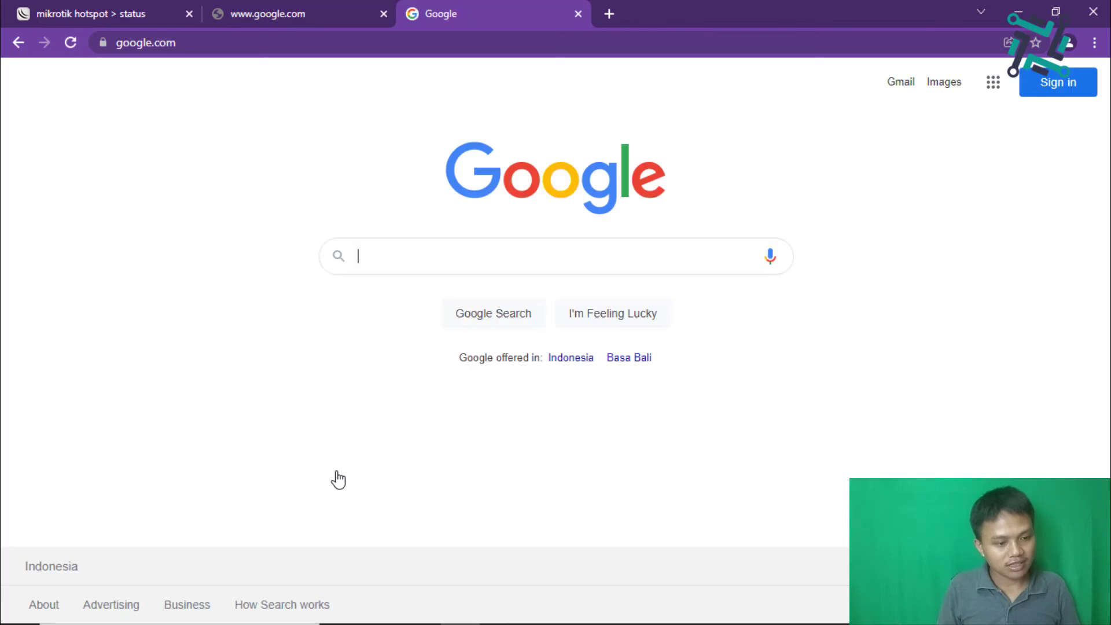
pyautogui.click(303, 3)
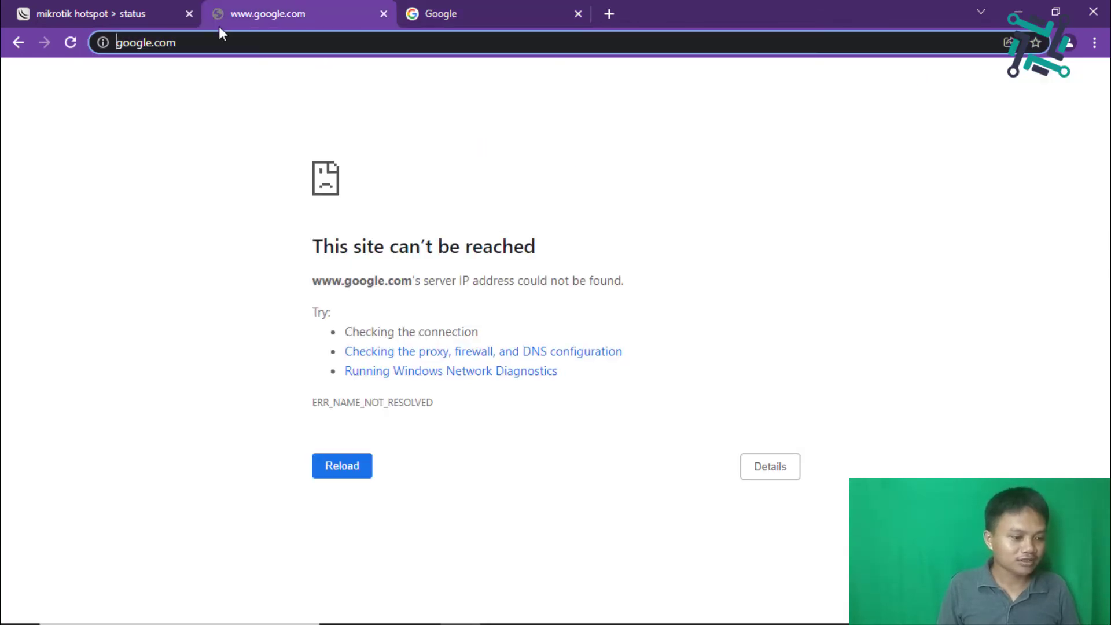
pyautogui.click(64, 37)
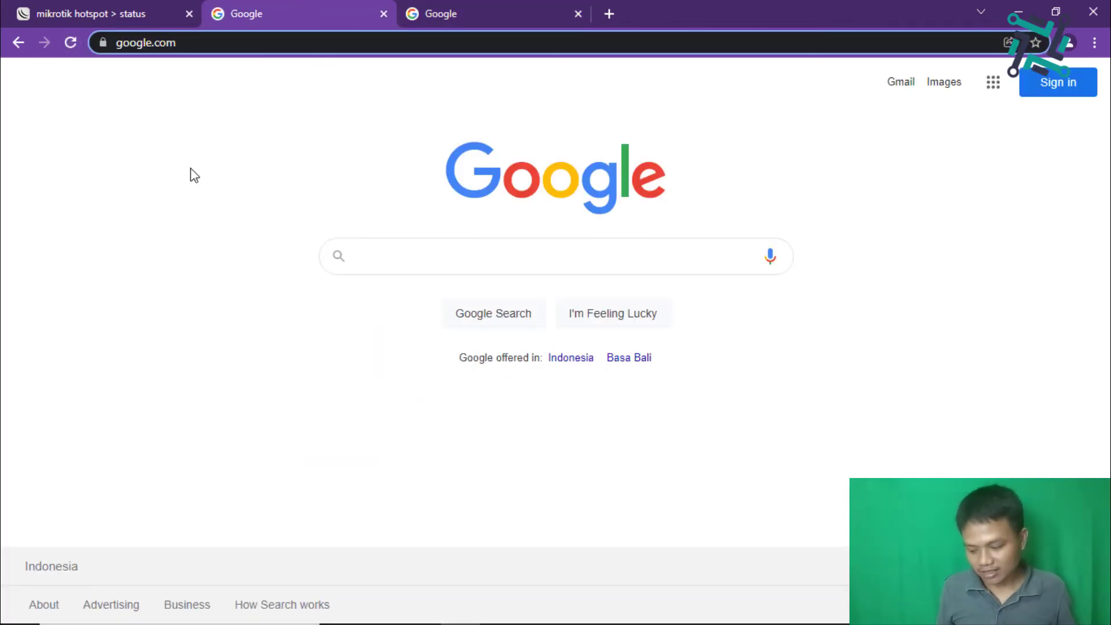